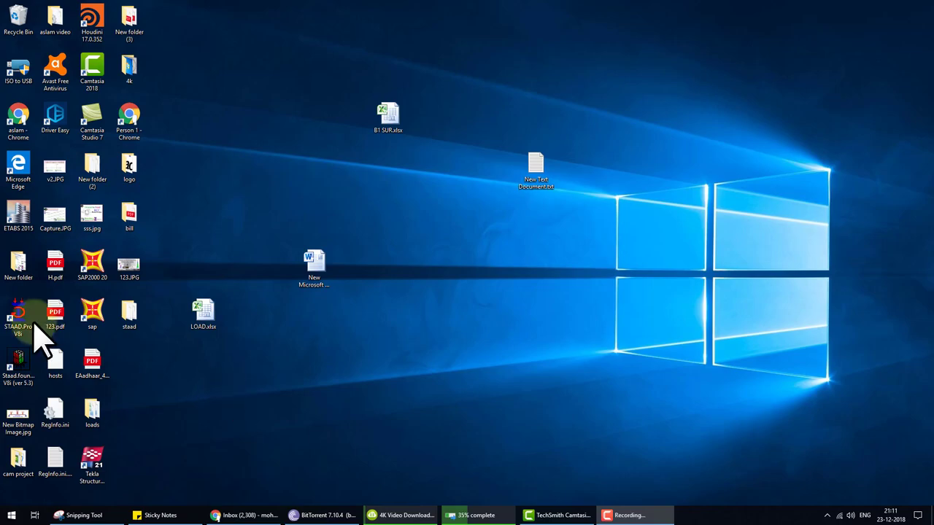
# Create a new Space model named rcc in metres and kilonewtons, set up to add beams
pyautogui.doubleClick(19, 321)
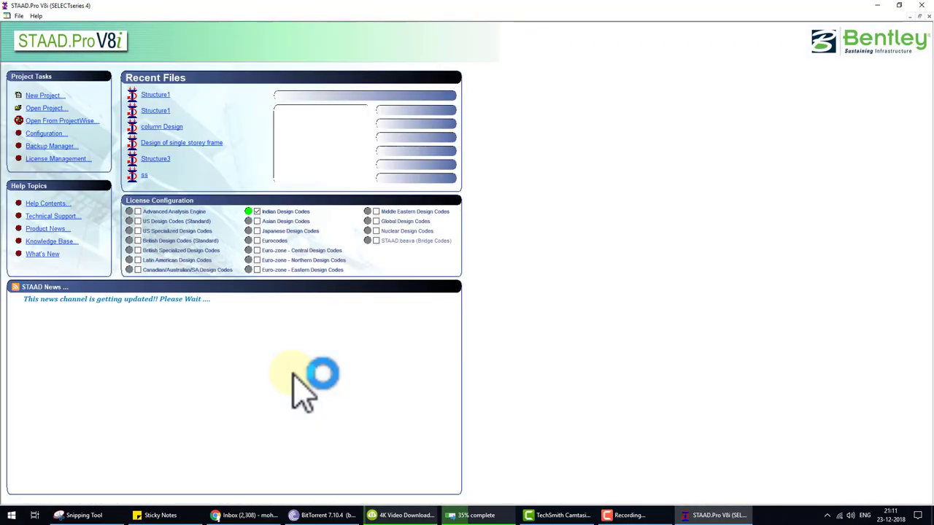
pyautogui.click(43, 95)
pyautogui.write('Rcc design')
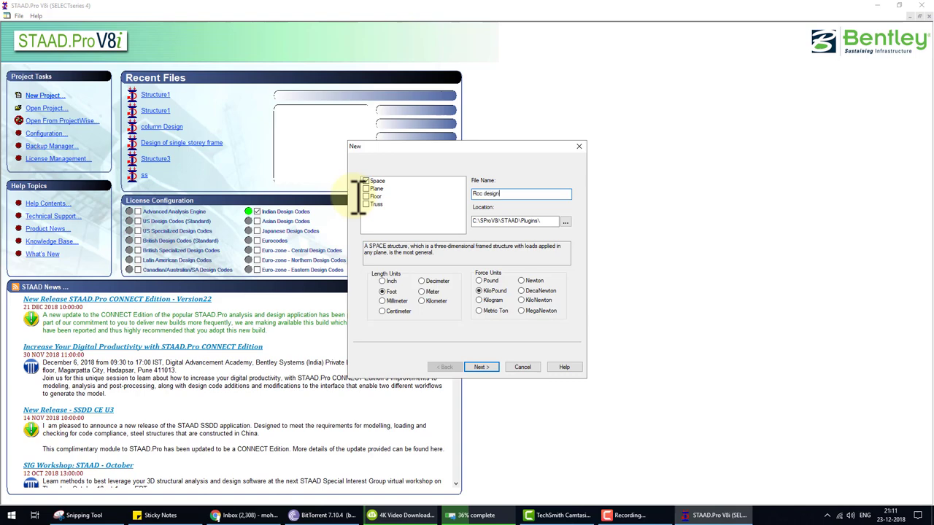
pyautogui.press('Return')
pyautogui.press('Return')
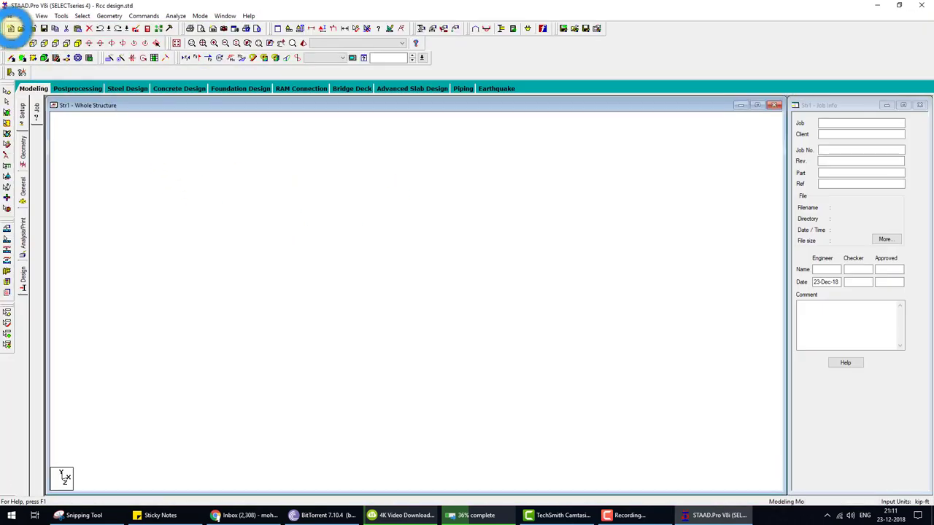
pyautogui.click(11, 29)
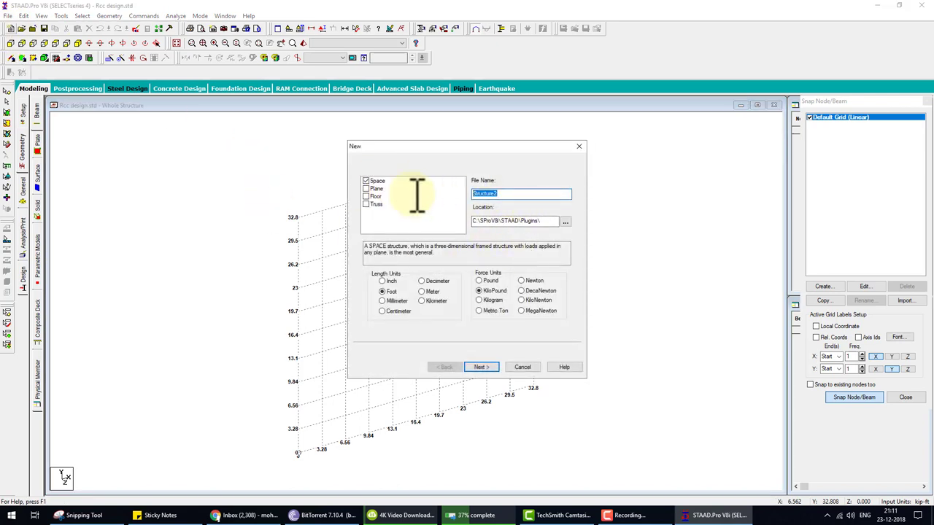
pyautogui.click(420, 292)
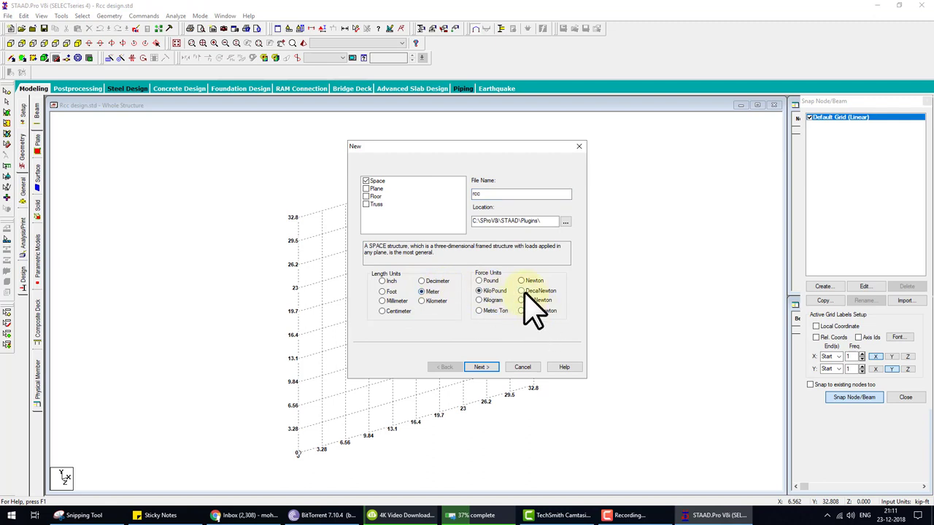
pyautogui.click(521, 300)
pyautogui.click(480, 366)
pyautogui.click(542, 312)
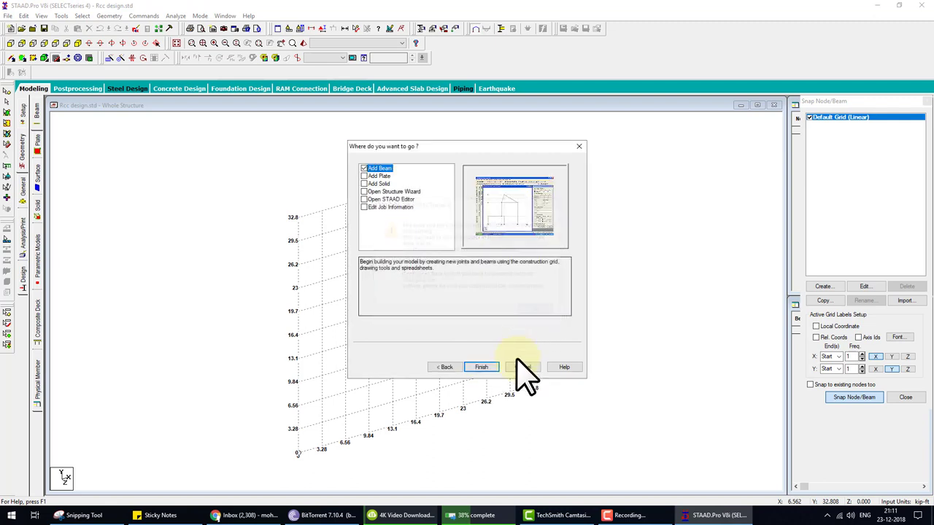
pyautogui.click(485, 367)
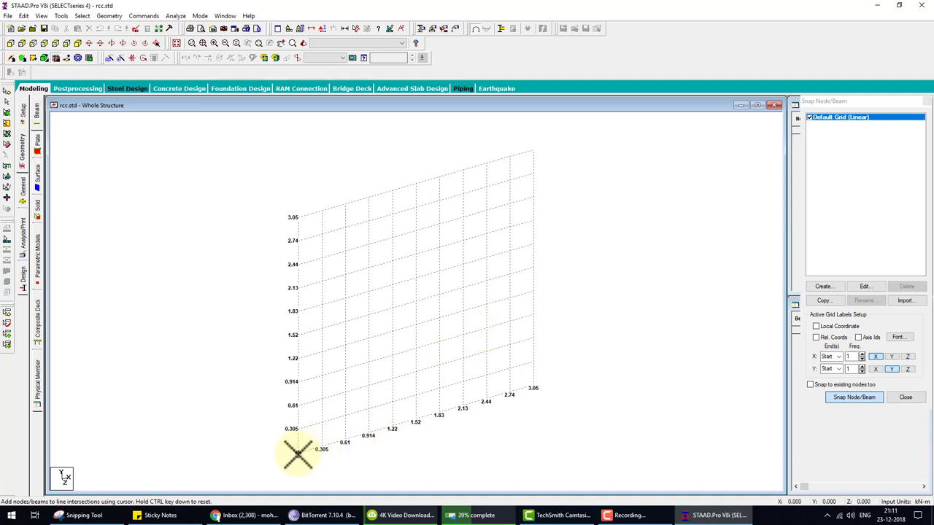
# Place node 1 at the origin, close the grid, and sketch the plan's outline and centre lines
pyautogui.click(298, 453)
pyautogui.click(925, 101)
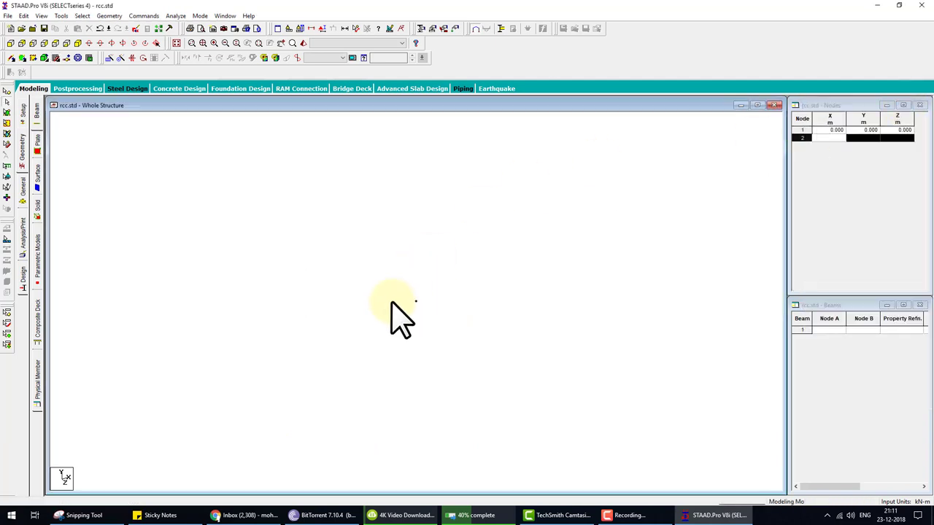
pyautogui.moveTo(283, 191)
pyautogui.mouseDown()
pyautogui.moveTo(646, 192)
pyautogui.moveTo(637, 379)
pyautogui.moveTo(305, 183)
pyautogui.mouseUp()
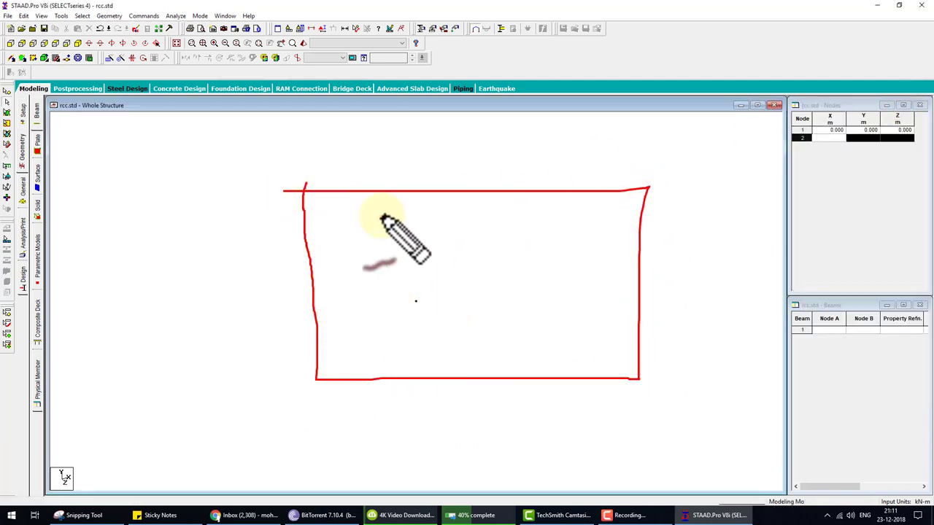
pyautogui.moveTo(476, 194); pyautogui.dragTo(476, 376)
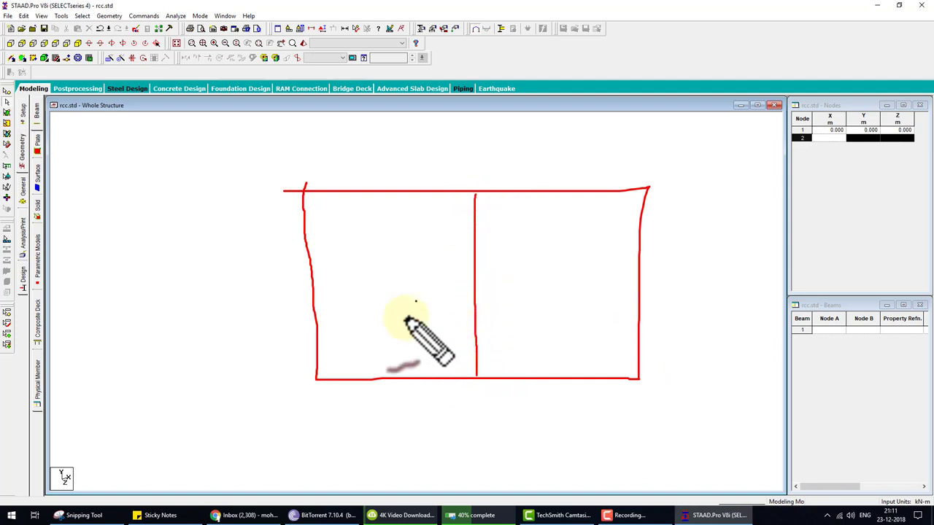
pyautogui.moveTo(313, 285); pyautogui.dragTo(641, 279)
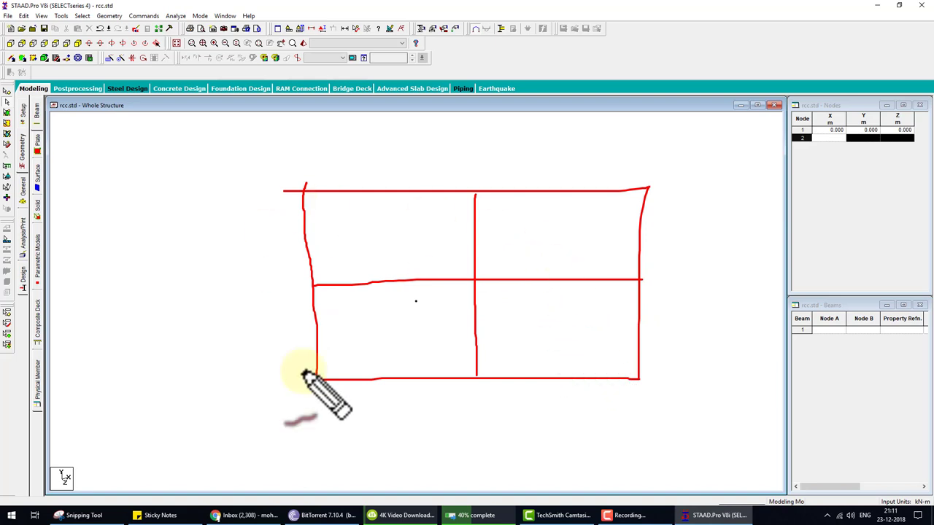
# Mark the planned column positions on the sketch, then clear the sketch
pyautogui.moveTo(277, 215); pyautogui.dragTo(281, 213)
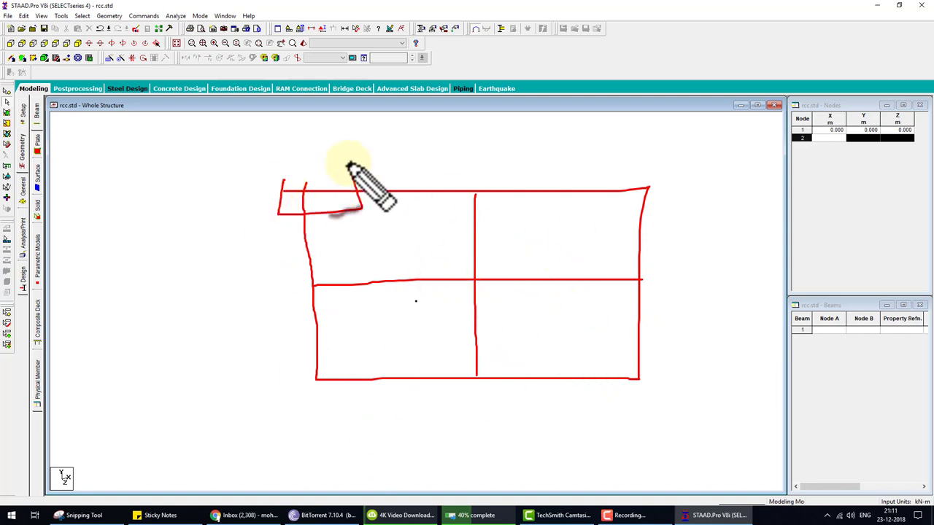
pyautogui.moveTo(463, 200)
pyautogui.mouseDown()
pyautogui.moveTo(482, 175)
pyautogui.moveTo(508, 193)
pyautogui.mouseUp()
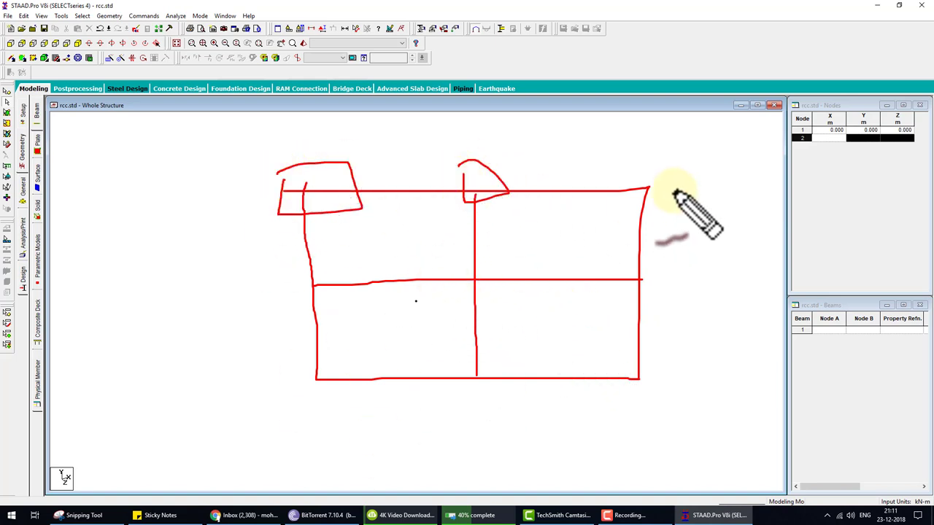
pyautogui.moveTo(632, 169)
pyautogui.mouseDown()
pyautogui.moveTo(632, 207)
pyautogui.moveTo(641, 207)
pyautogui.mouseUp()
pyautogui.moveTo(621, 257); pyautogui.dragTo(628, 298)
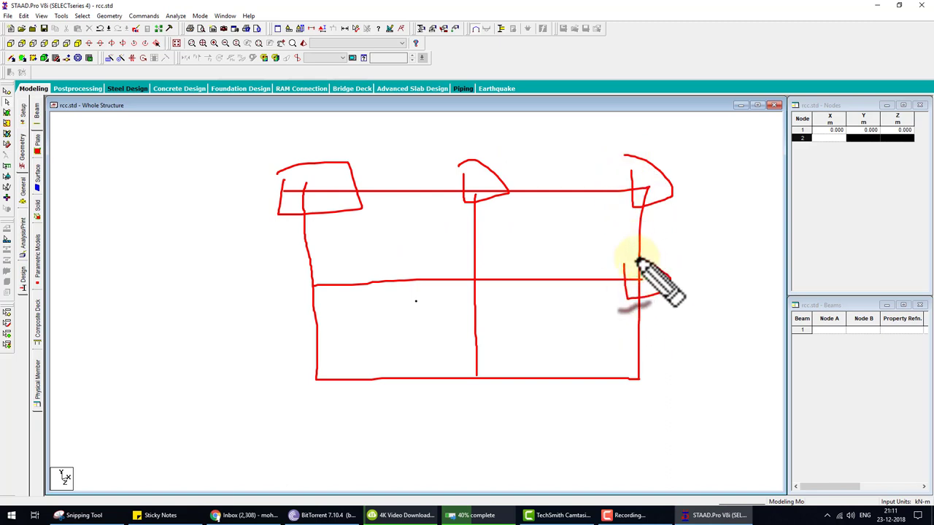
pyautogui.moveTo(628, 362); pyautogui.dragTo(669, 383)
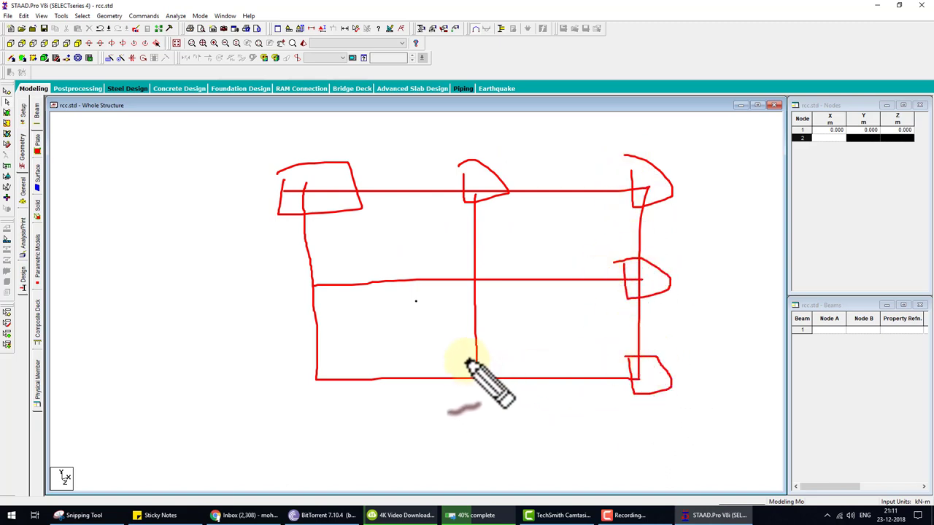
pyautogui.moveTo(465, 359)
pyautogui.mouseDown()
pyautogui.moveTo(498, 364)
pyautogui.moveTo(505, 386)
pyautogui.mouseUp()
pyautogui.moveTo(460, 264); pyautogui.dragTo(500, 285)
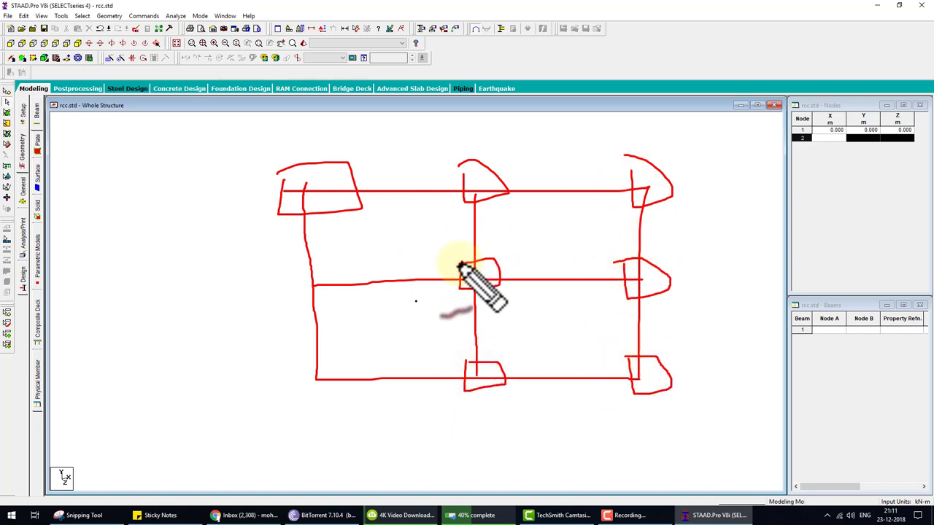
pyautogui.moveTo(284, 274)
pyautogui.mouseDown()
pyautogui.moveTo(300, 296)
pyautogui.moveTo(325, 277)
pyautogui.moveTo(300, 298)
pyautogui.mouseUp()
pyautogui.moveTo(308, 361); pyautogui.dragTo(327, 375)
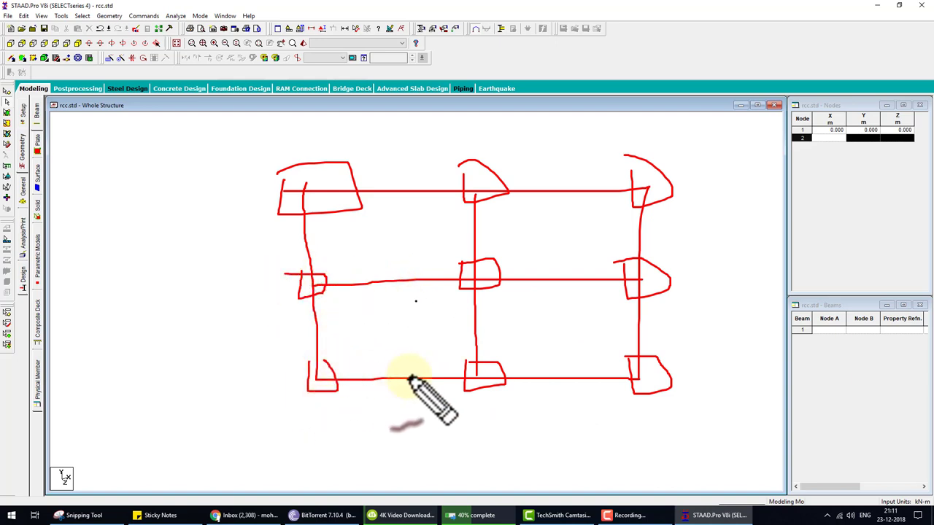
pyautogui.press('Escape')
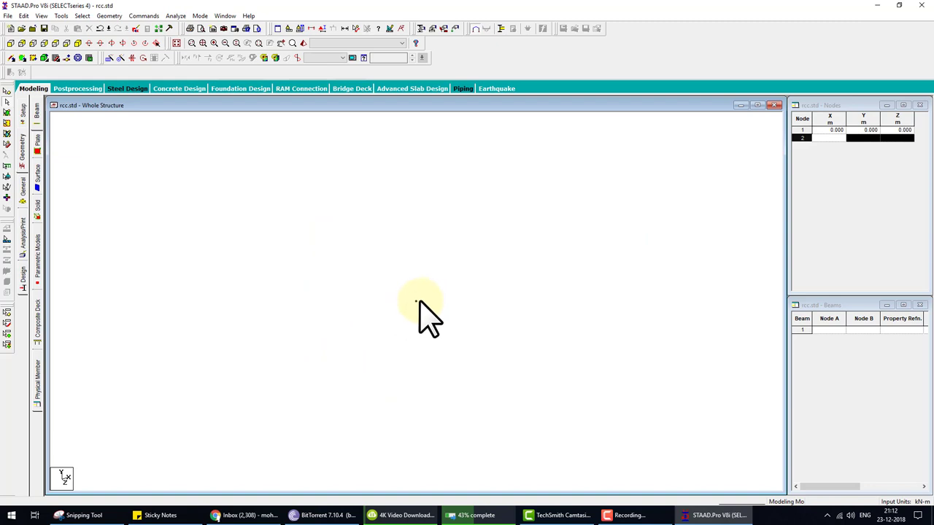
# Repeat node 1 two times at 5 m in X, then in Z, forming a 2×2-bay floor grid
pyautogui.click(6, 102)
pyautogui.moveTo(350, 261); pyautogui.dragTo(459, 332)
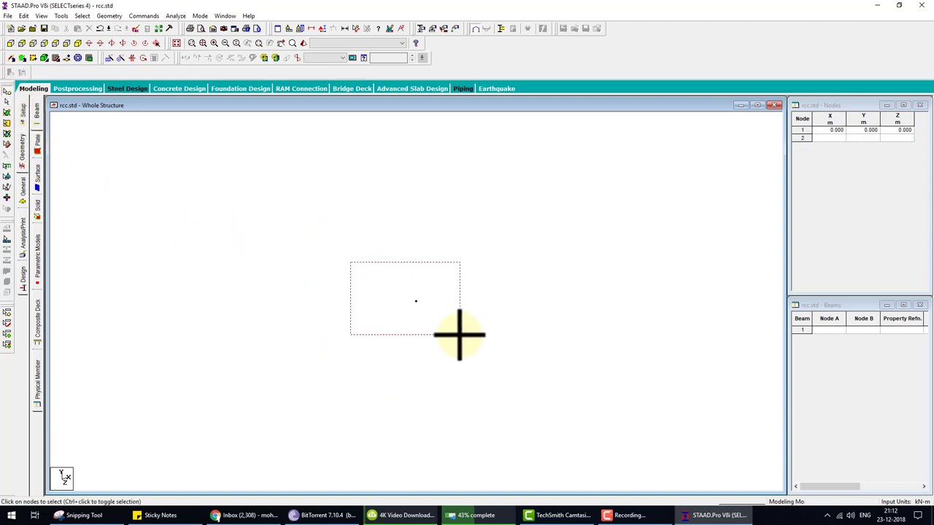
pyautogui.click(108, 58)
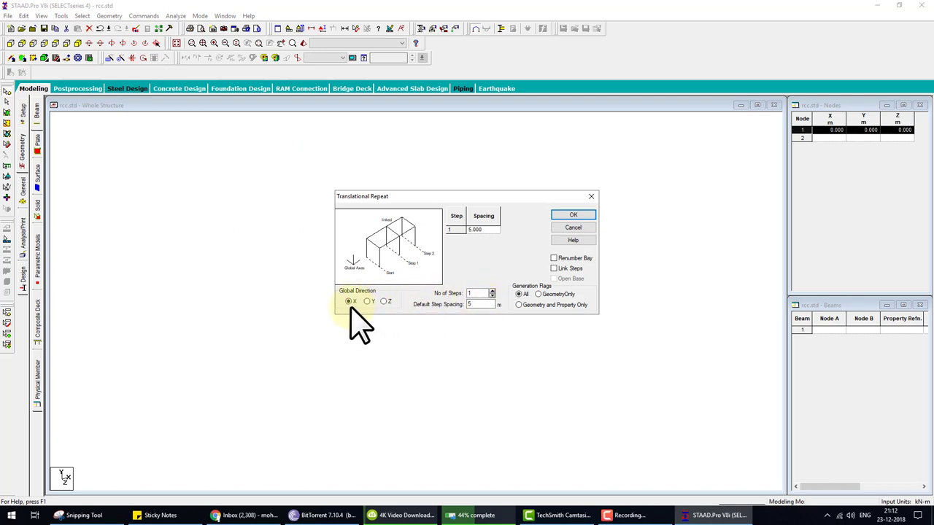
pyautogui.click(493, 291)
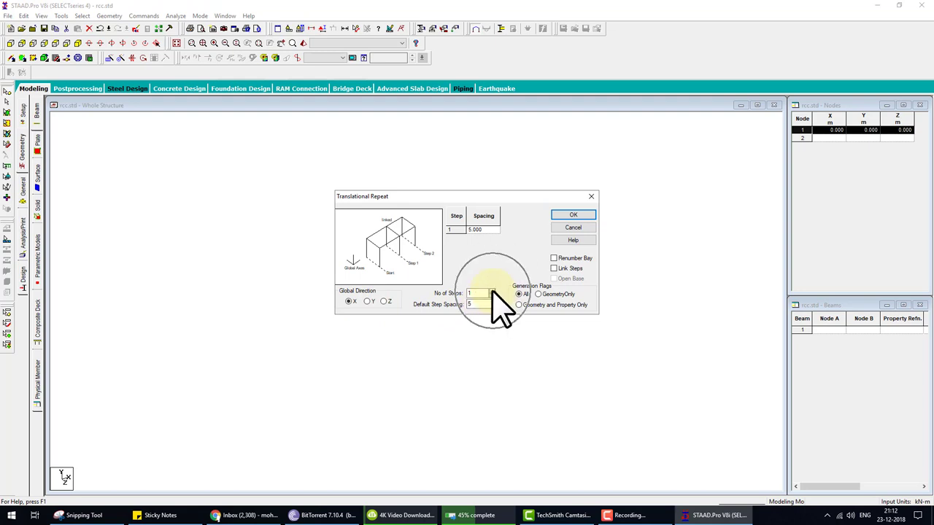
pyautogui.click(572, 215)
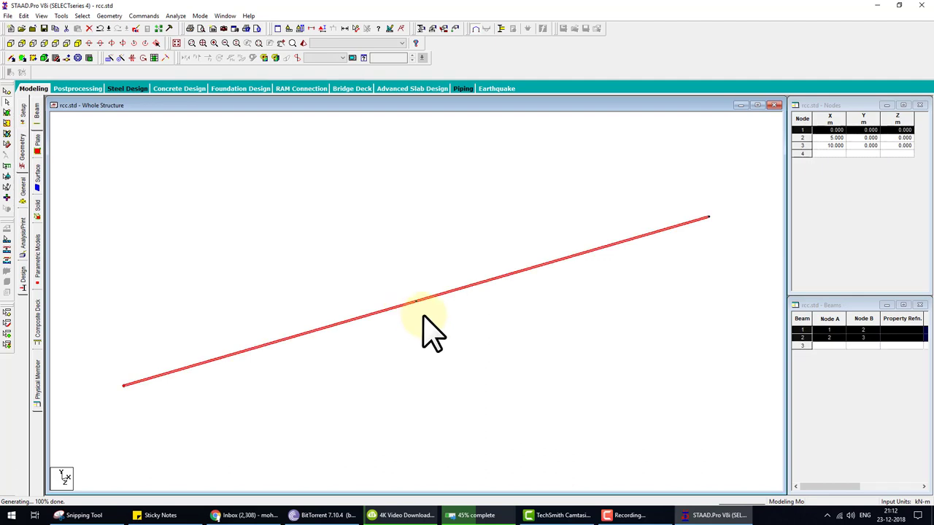
pyautogui.click(109, 56)
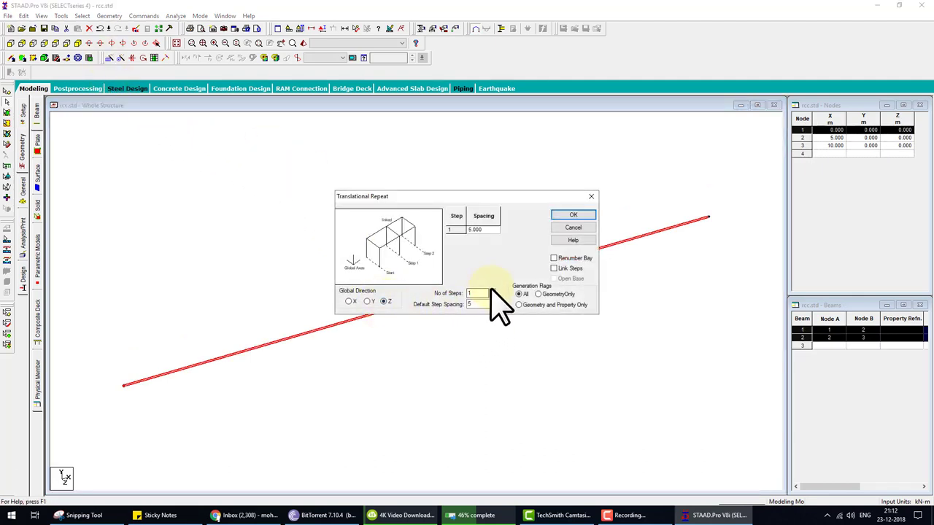
pyautogui.click(576, 215)
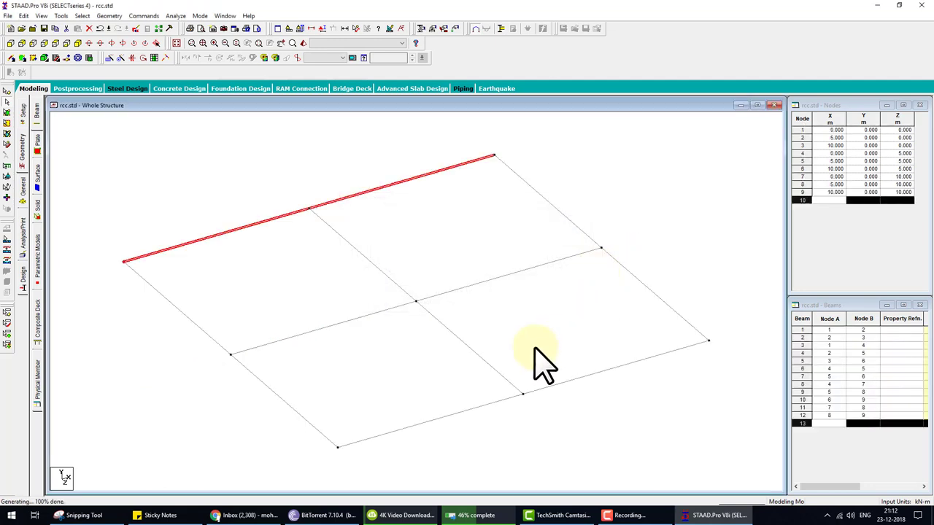
pyautogui.click(649, 235)
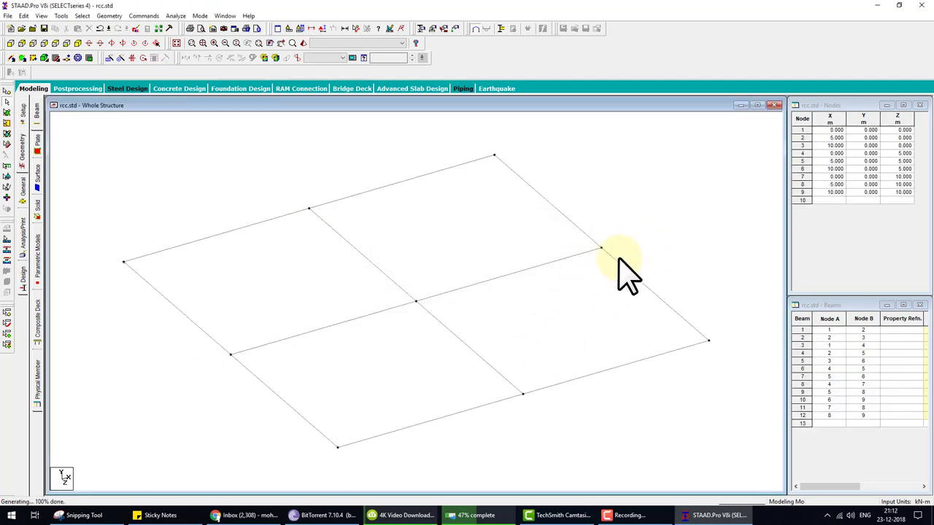
# Repeat the floor six times at 3 m in Y with linked columns, then delete the 12 ground beams
pyautogui.hotkey('ctrl', 'a')
pyautogui.click(109, 57)
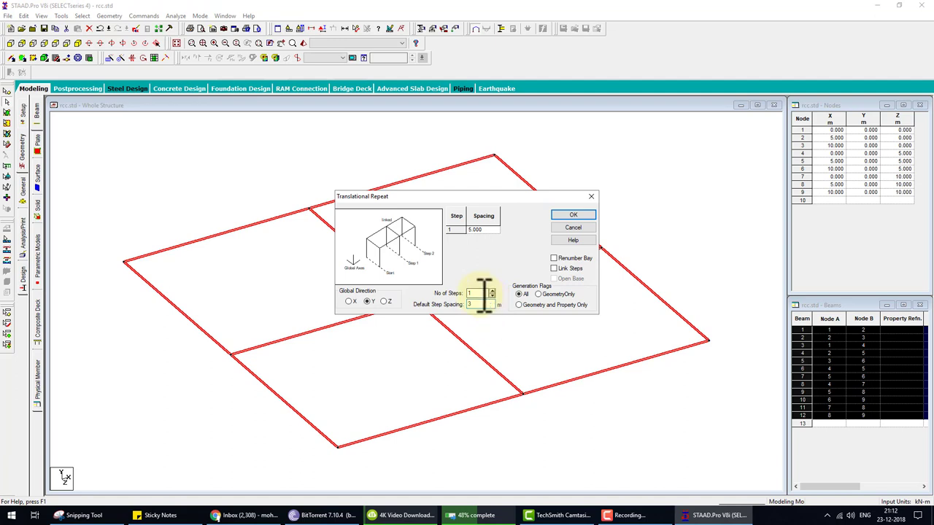
pyautogui.write('6')
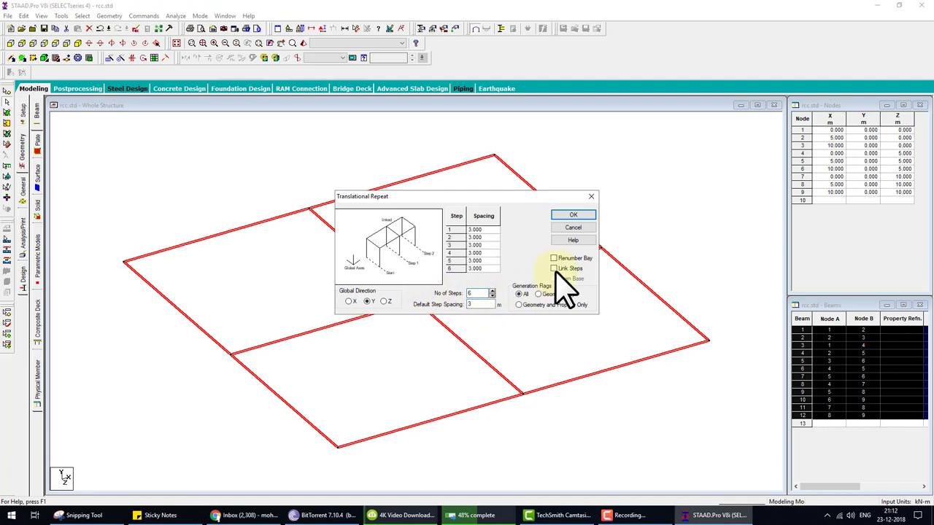
pyautogui.click(553, 268)
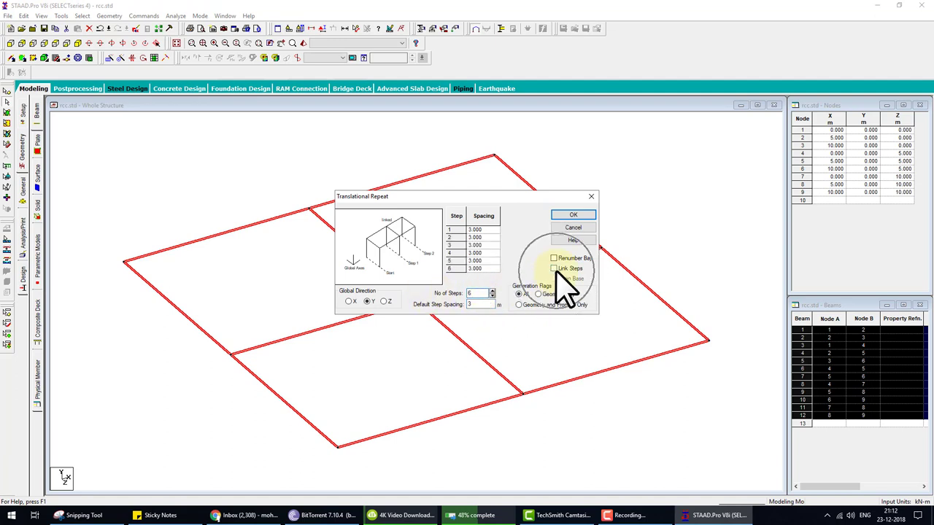
pyautogui.click(570, 214)
pyautogui.press('Delete')
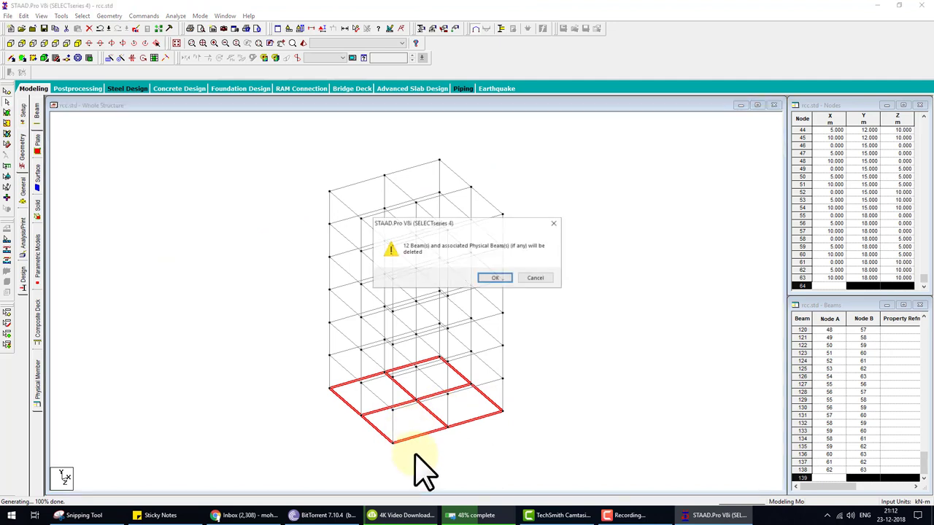
pyautogui.press('Return')
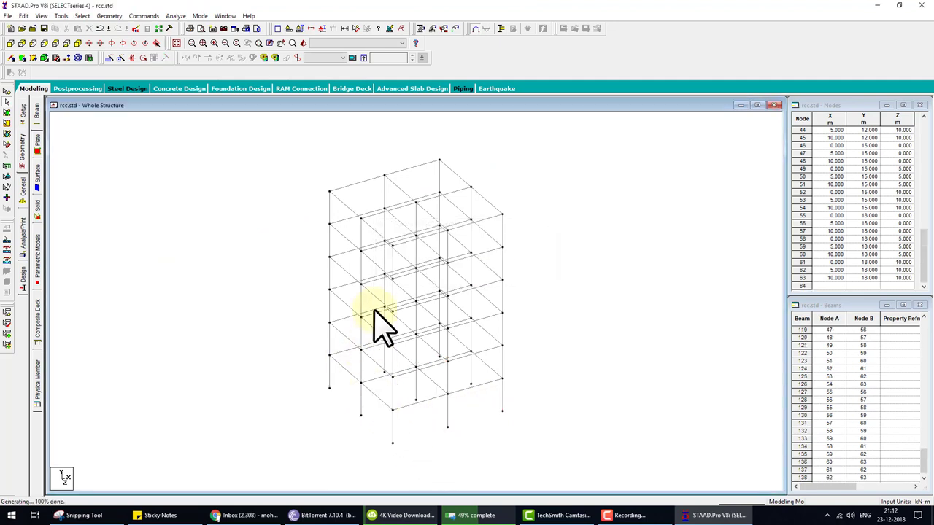
pyautogui.click(10, 42)
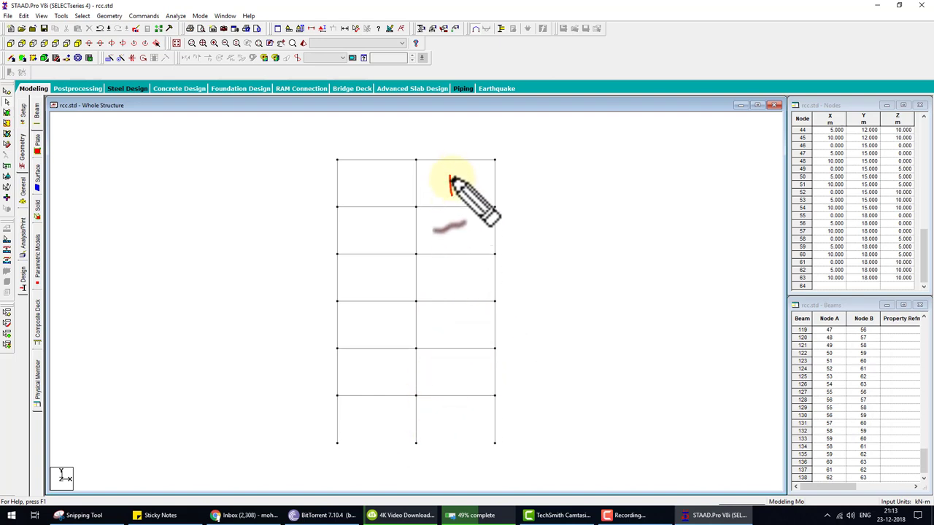
pyautogui.moveTo(451, 178); pyautogui.dragTo(465, 195)
pyautogui.moveTo(453, 383)
pyautogui.mouseDown()
pyautogui.moveTo(454, 368)
pyautogui.moveTo(471, 359)
pyautogui.moveTo(467, 370)
pyautogui.mouseUp()
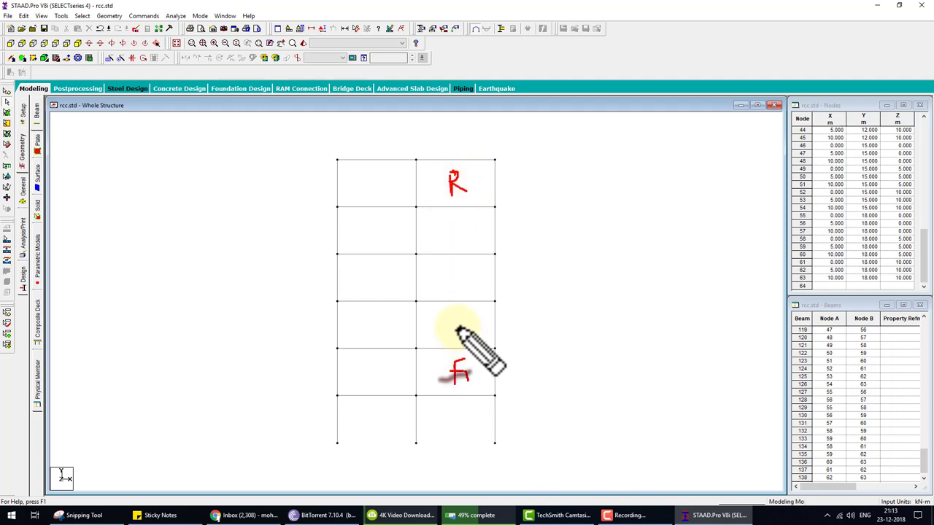
pyautogui.moveTo(457, 323)
pyautogui.mouseDown()
pyautogui.moveTo(456, 340)
pyautogui.moveTo(474, 321)
pyautogui.moveTo(468, 331)
pyautogui.moveTo(485, 336)
pyautogui.mouseUp()
pyautogui.moveTo(456, 272)
pyautogui.mouseDown()
pyautogui.moveTo(467, 274)
pyautogui.moveTo(455, 286)
pyautogui.mouseUp()
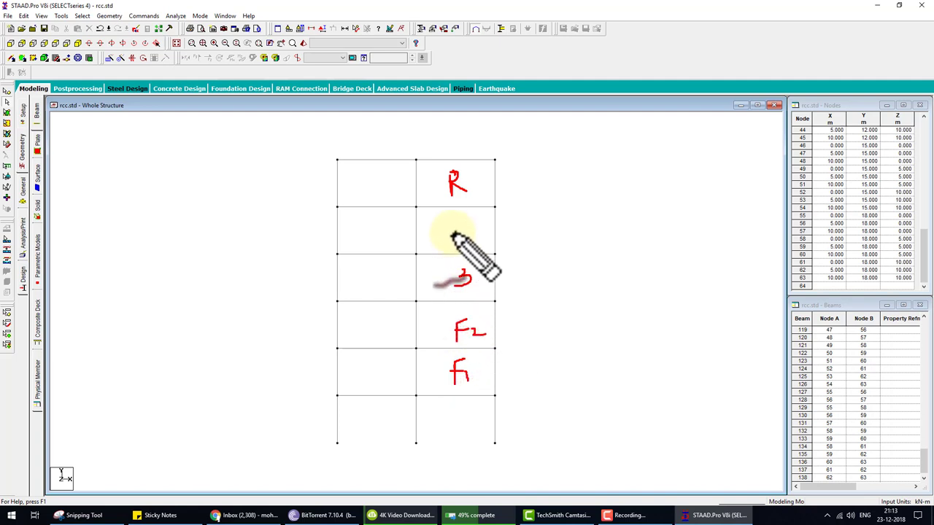
pyautogui.moveTo(452, 223); pyautogui.dragTo(460, 245)
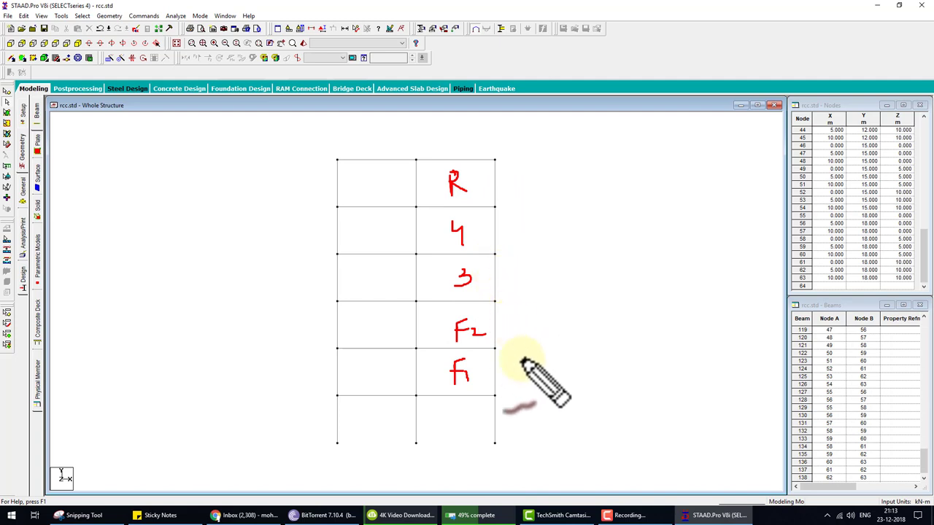
pyautogui.moveTo(457, 410)
pyautogui.mouseDown()
pyautogui.moveTo(446, 421)
pyautogui.moveTo(482, 425)
pyautogui.mouseUp()
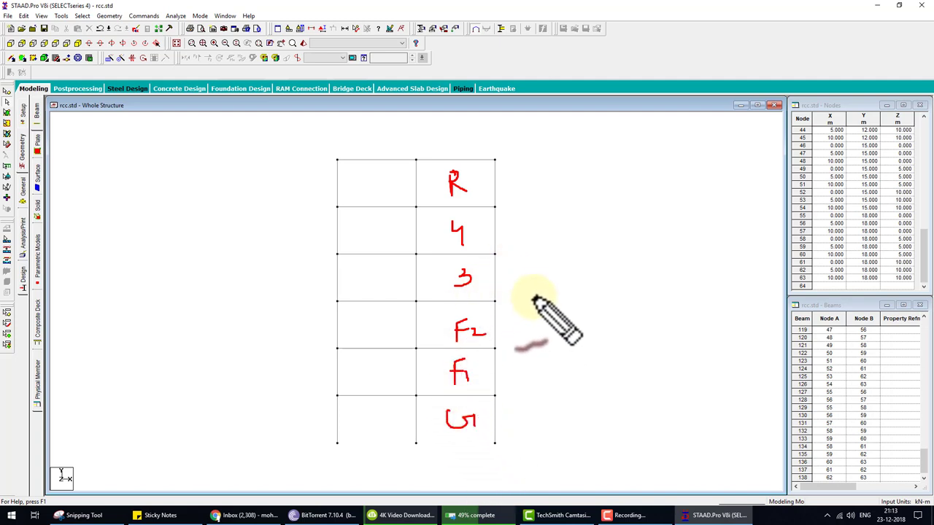
pyautogui.moveTo(535, 280)
pyautogui.mouseDown()
pyautogui.moveTo(552, 300)
pyautogui.moveTo(583, 293)
pyautogui.moveTo(590, 310)
pyautogui.mouseUp()
pyautogui.press('e')
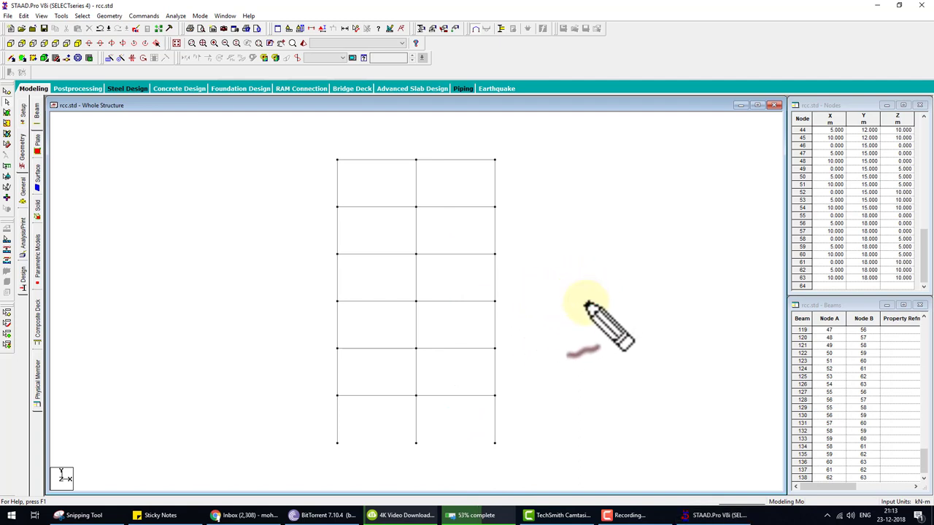
pyautogui.press('Escape')
pyautogui.click(6, 101)
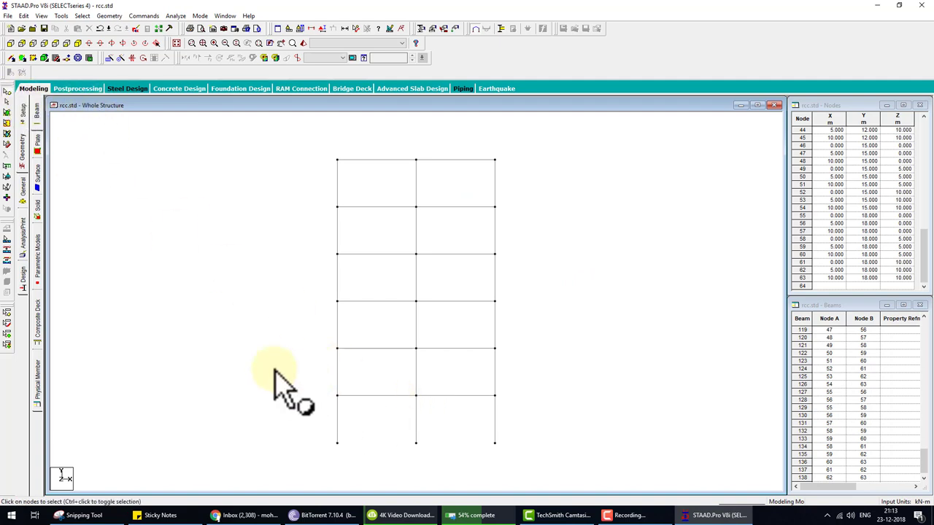
# Create a new fixed support, Support 2, in the support list
pyautogui.moveTo(299, 435); pyautogui.dragTo(613, 475)
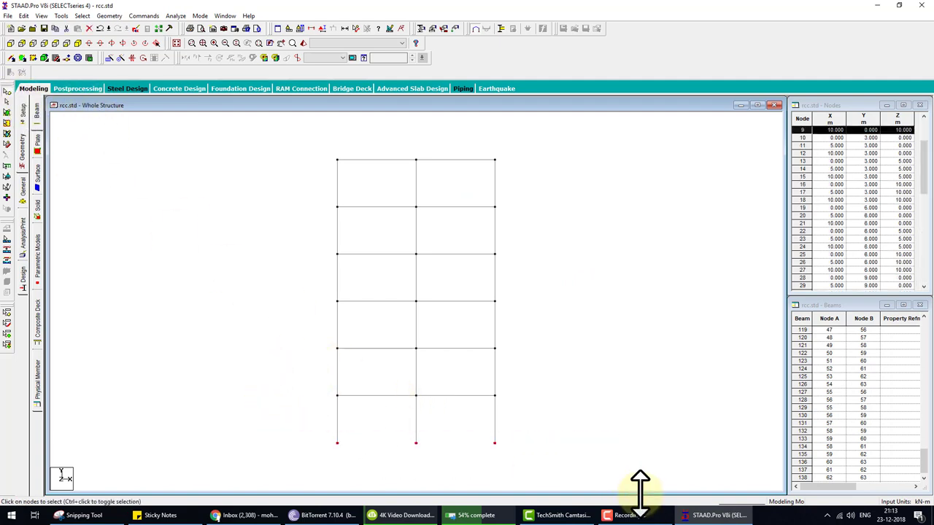
pyautogui.moveTo(305, 424); pyautogui.dragTo(546, 458)
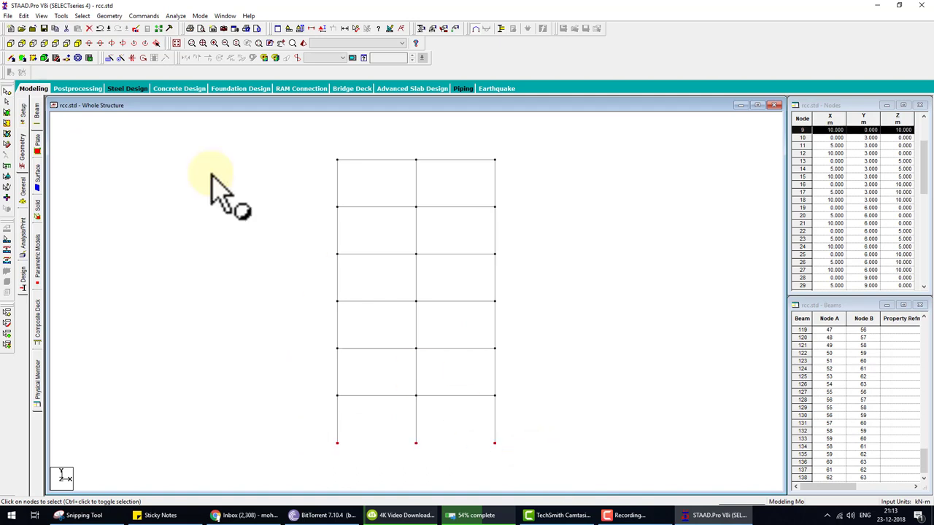
pyautogui.click(78, 43)
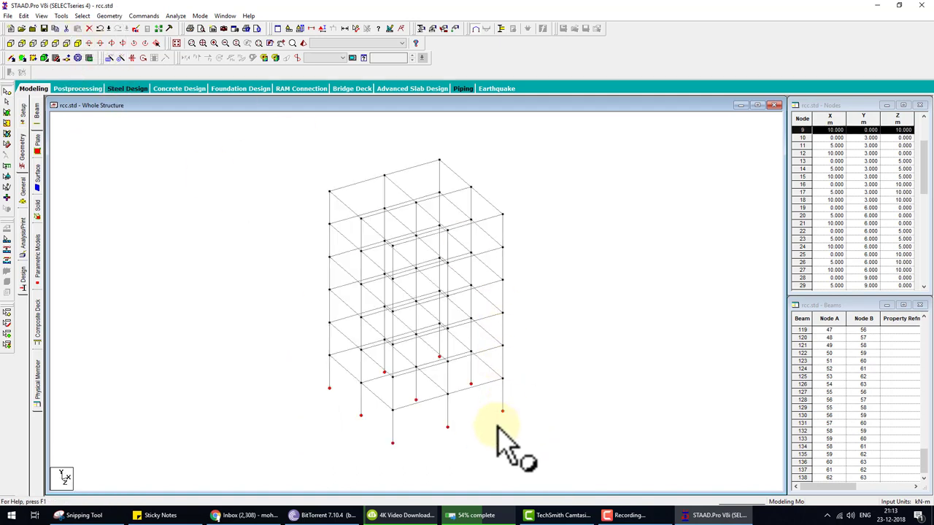
pyautogui.click(23, 182)
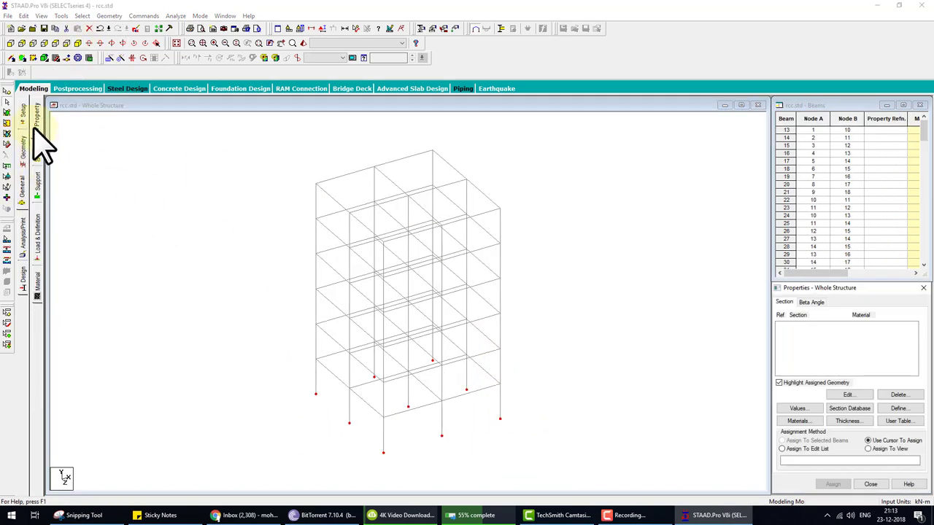
pyautogui.click(36, 186)
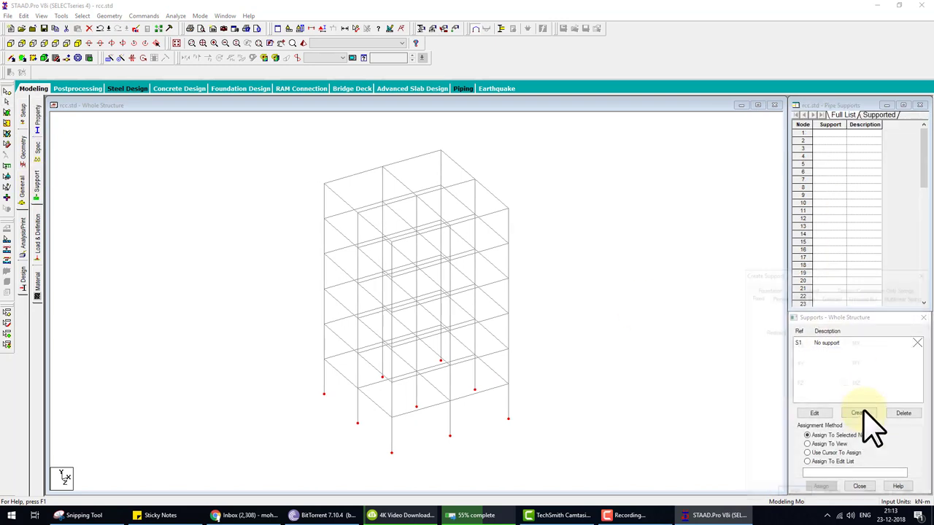
pyautogui.click(860, 412)
pyautogui.click(794, 495)
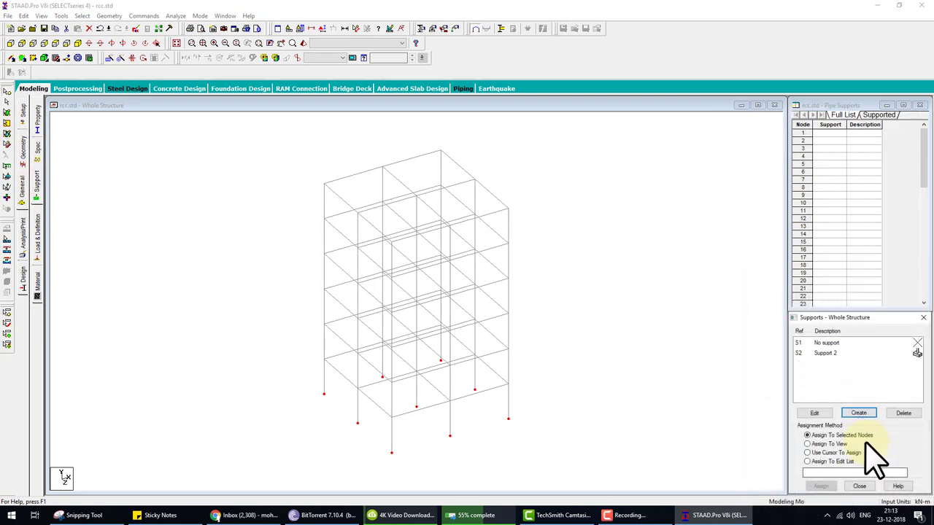
# Assign Support 2 to the frame's base nodes 1 to 9
pyautogui.click(831, 353)
pyautogui.click(10, 43)
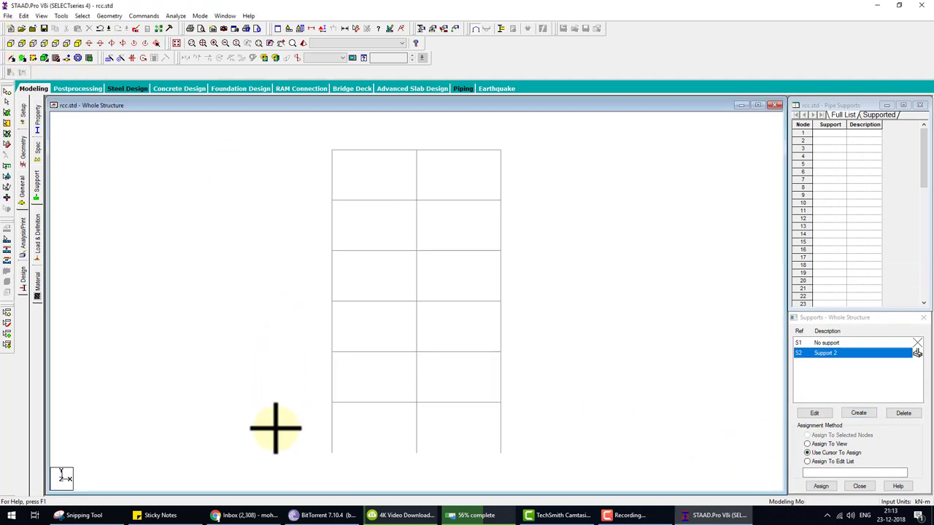
pyautogui.moveTo(273, 428); pyautogui.dragTo(714, 458)
pyautogui.click(843, 477)
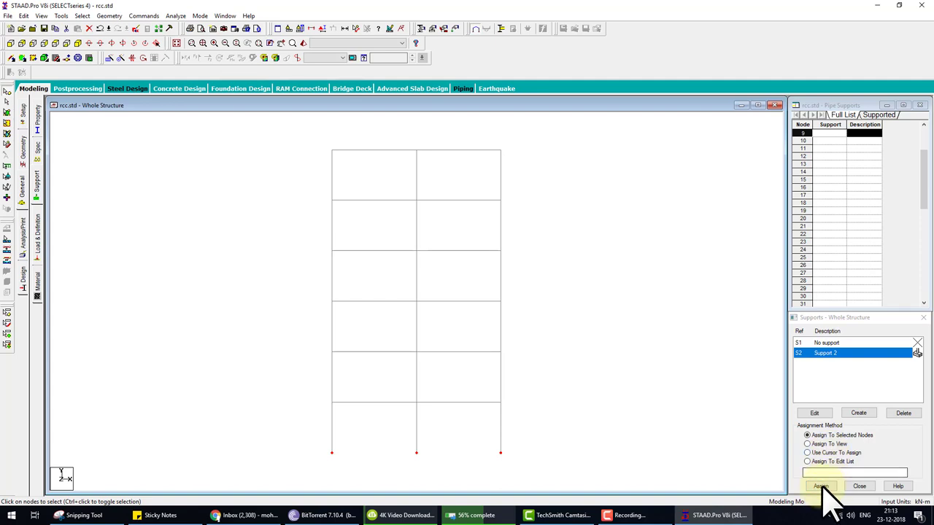
pyautogui.click(821, 485)
pyautogui.click(864, 427)
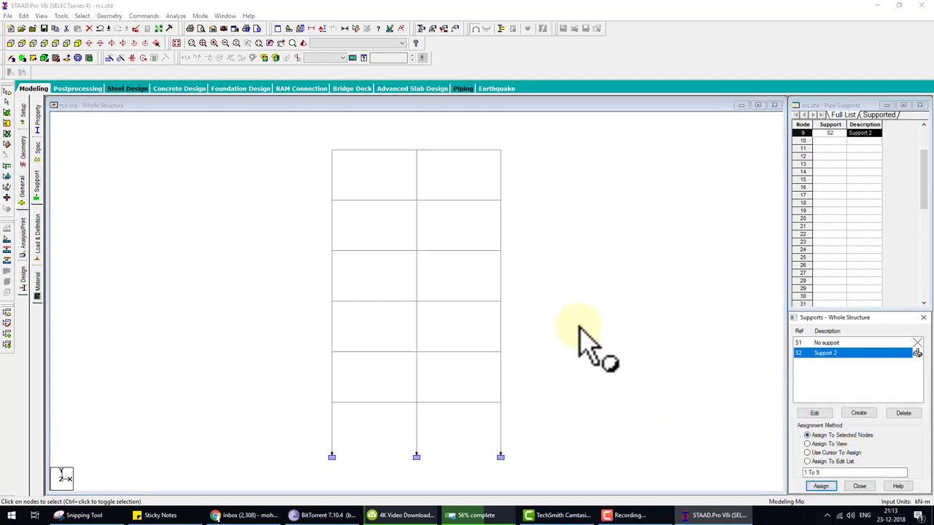
# Start defining a 0.60 × 0.3 m rectangular concrete section
pyautogui.click(78, 43)
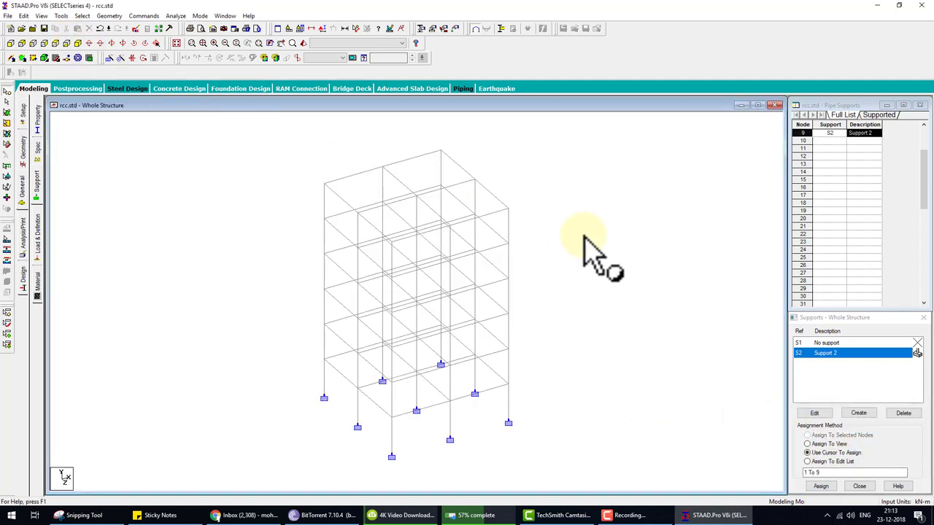
pyautogui.click(37, 118)
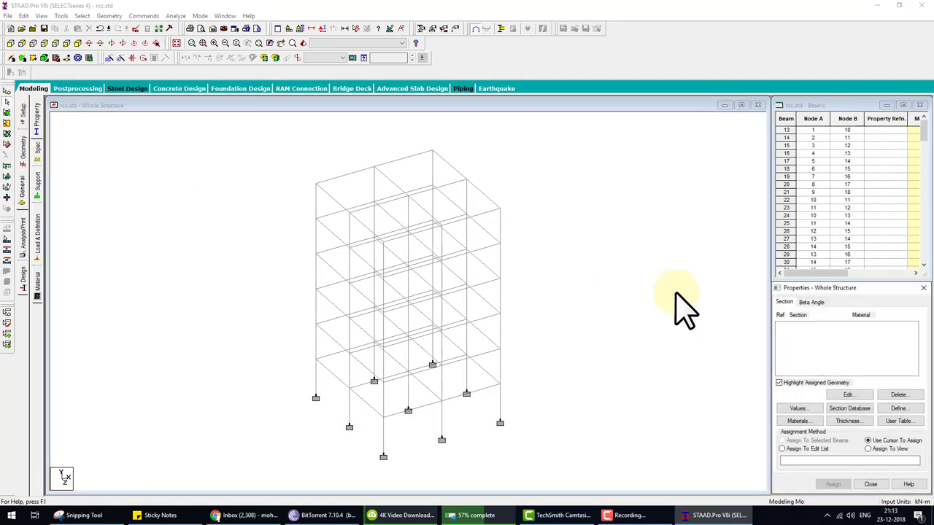
pyautogui.click(896, 408)
pyautogui.click(327, 181)
pyautogui.write('0.3')
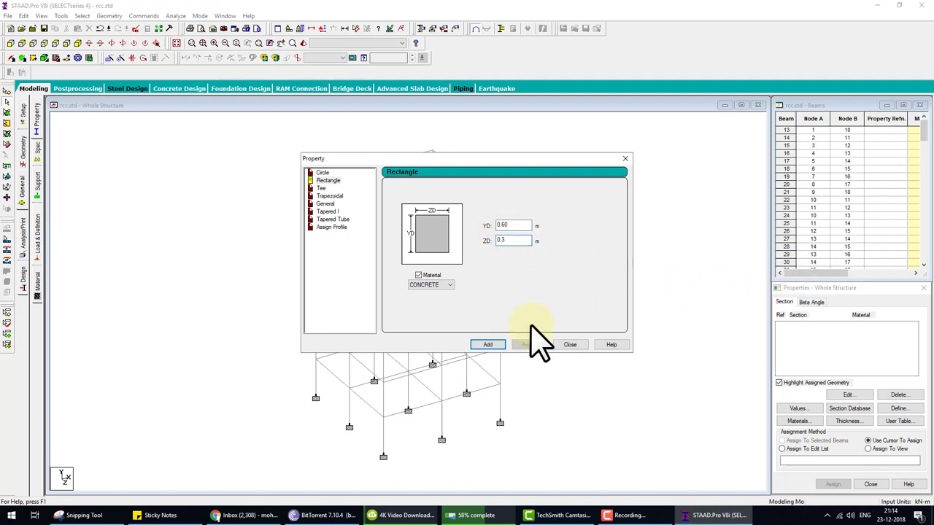
# Add rectangle sections 0.6×0.3 and 0.6×0.6, and assign R1 to all X- and Z-parallel beams
pyautogui.click(490, 344)
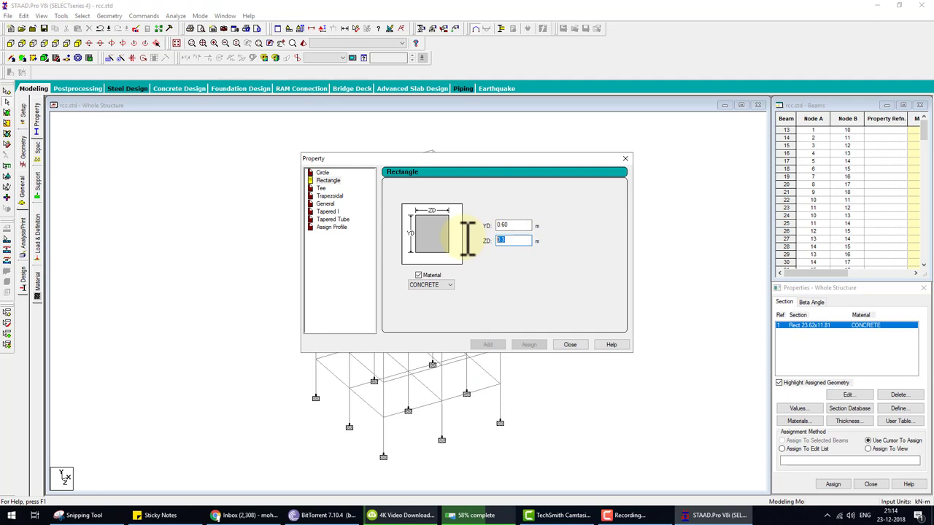
pyautogui.write('0.6')
pyautogui.click(487, 344)
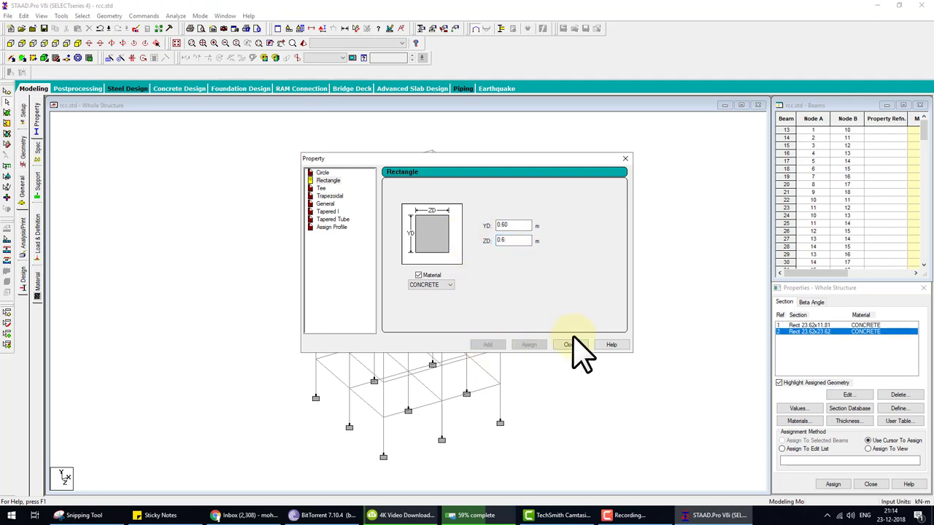
pyautogui.click(569, 344)
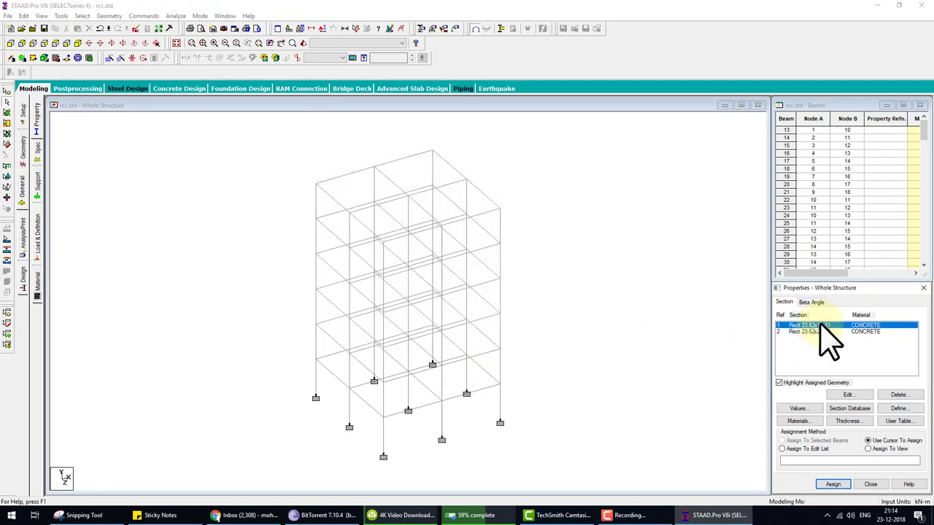
pyautogui.click(80, 15)
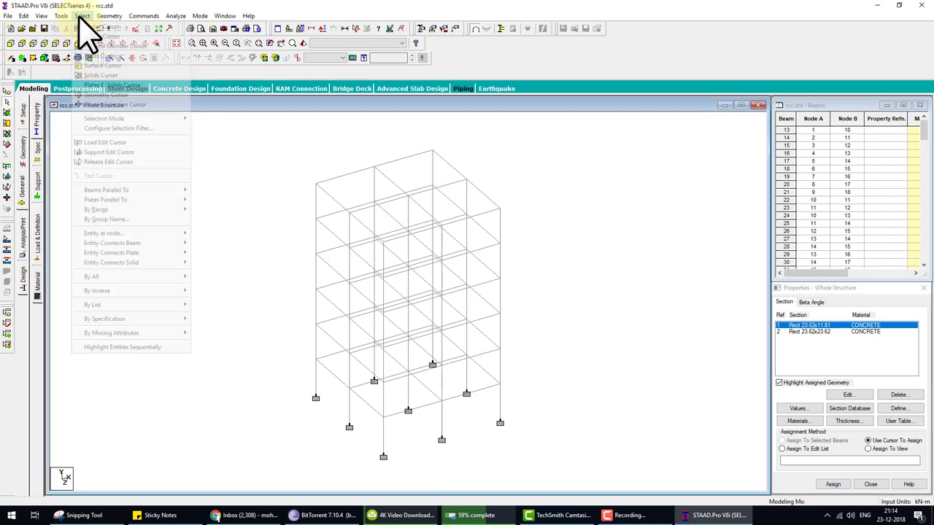
pyautogui.moveTo(106, 190)
pyautogui.click(207, 190)
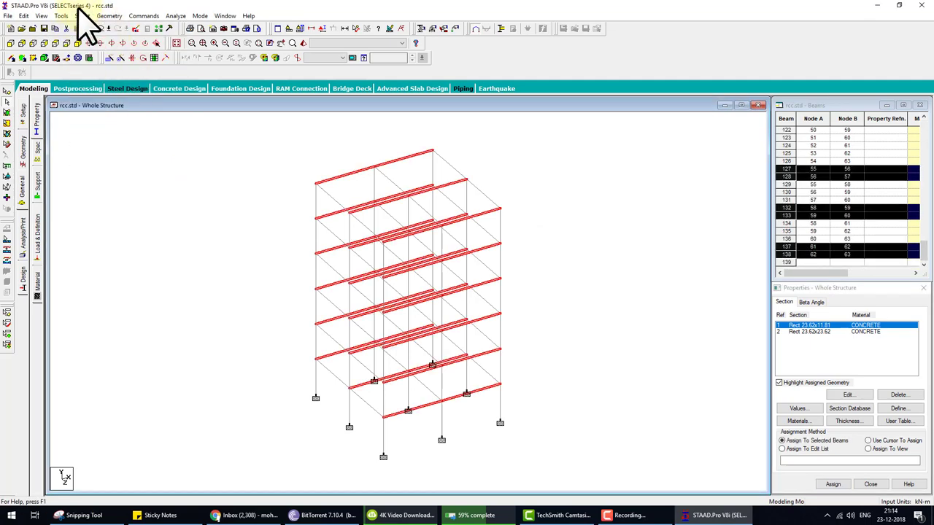
pyautogui.click(82, 16)
pyautogui.click(207, 190)
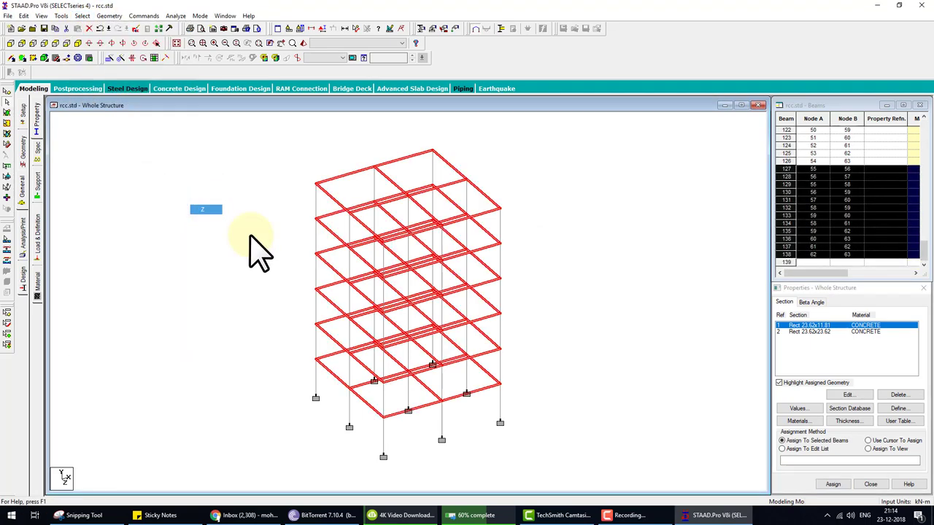
pyautogui.click(833, 483)
pyautogui.click(864, 414)
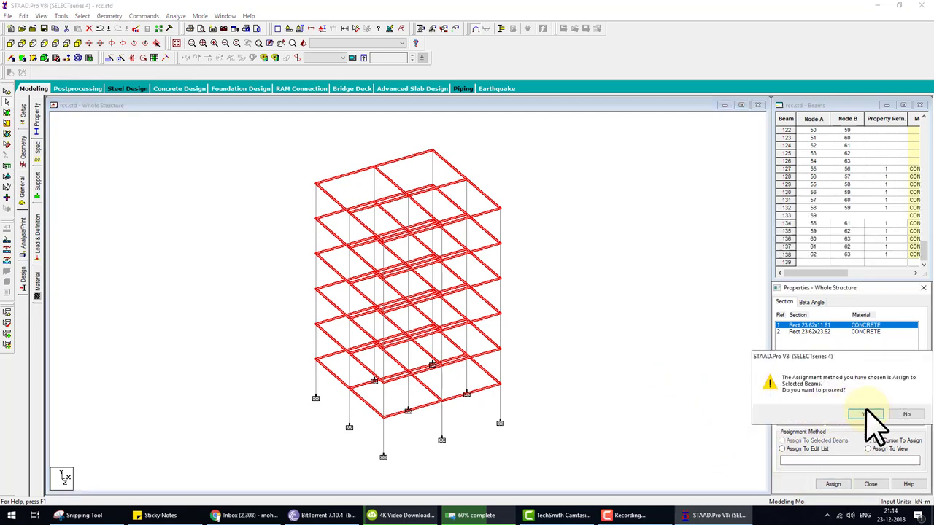
# Assign section R2 (0.6×0.6) to all Y-parallel columns and check the rendered model
pyautogui.click(817, 332)
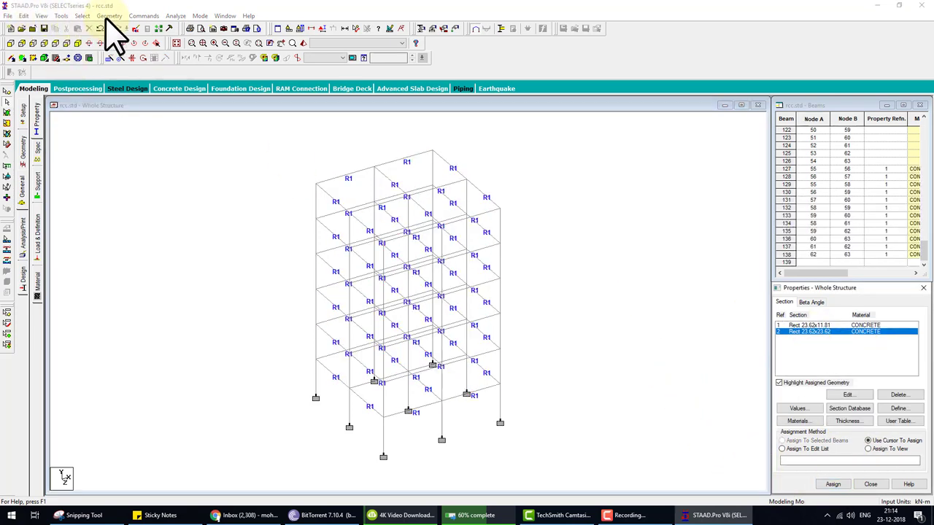
pyautogui.click(82, 16)
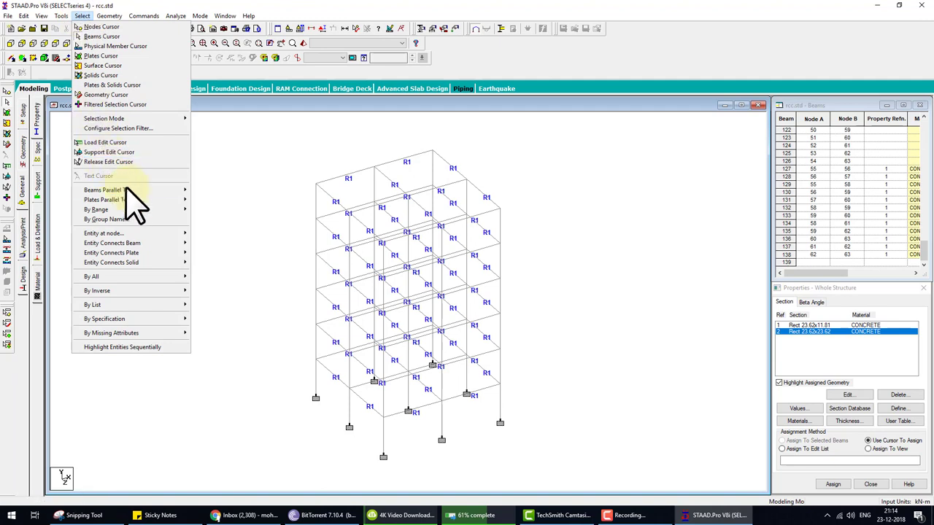
pyautogui.moveTo(107, 190)
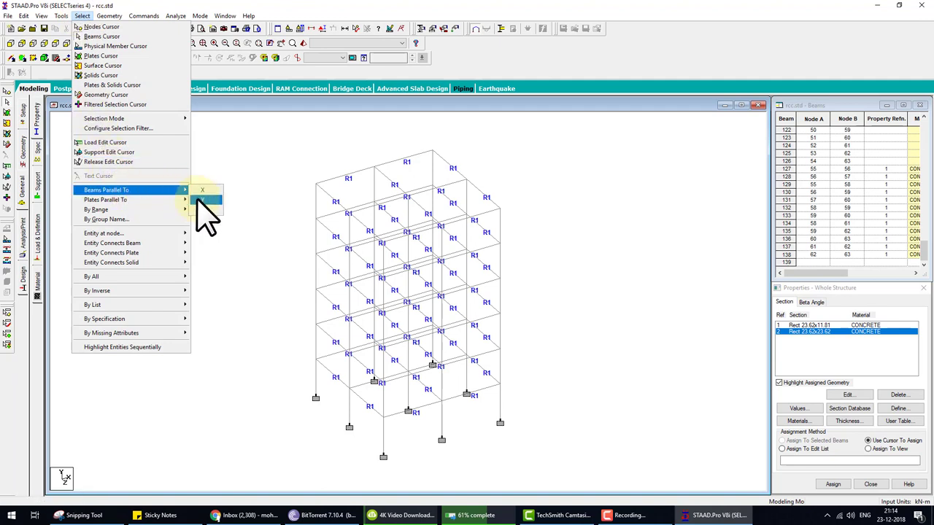
pyautogui.click(198, 199)
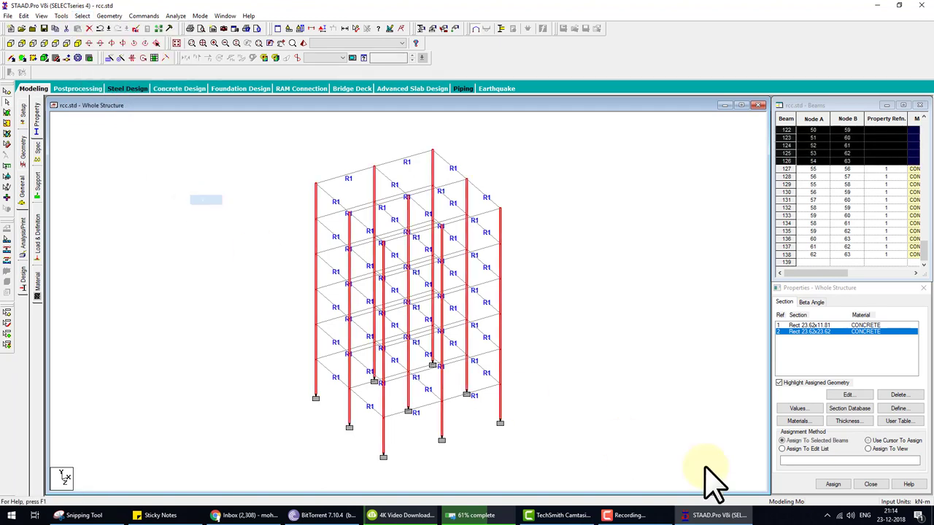
pyautogui.click(833, 483)
pyautogui.click(874, 415)
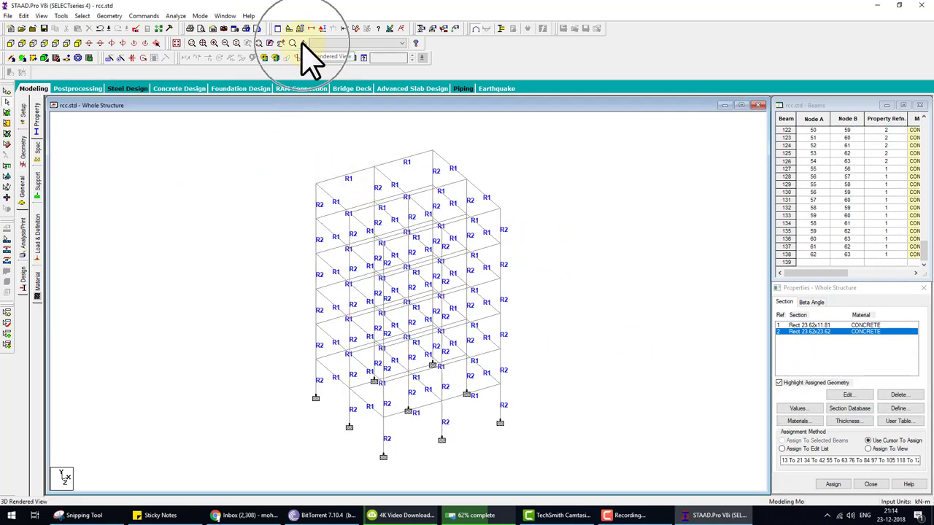
pyautogui.moveTo(620, 321)
pyautogui.mouseDown()
pyautogui.moveTo(481, 365)
pyautogui.moveTo(657, 387)
pyautogui.moveTo(678, 368)
pyautogui.mouseUp()
pyautogui.click(921, 232)
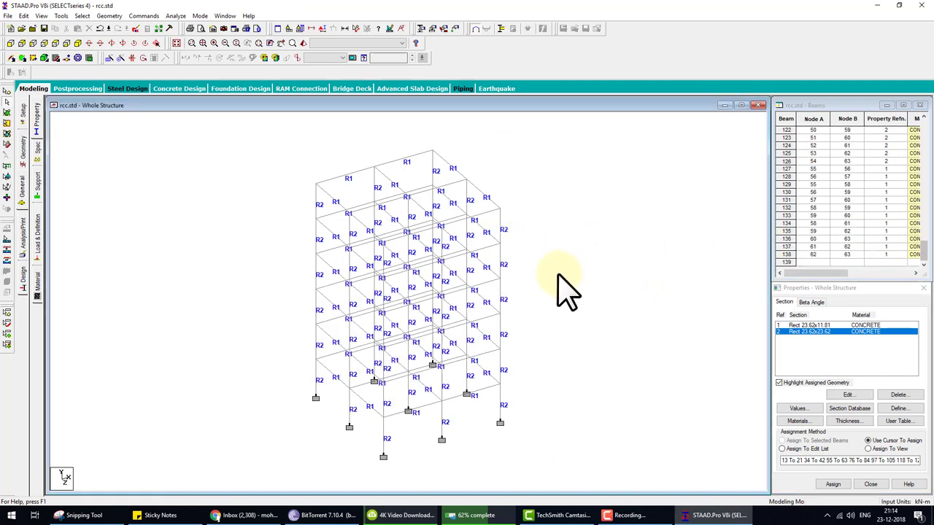
pyautogui.moveTo(558, 276); pyautogui.dragTo(493, 254, button='middle')
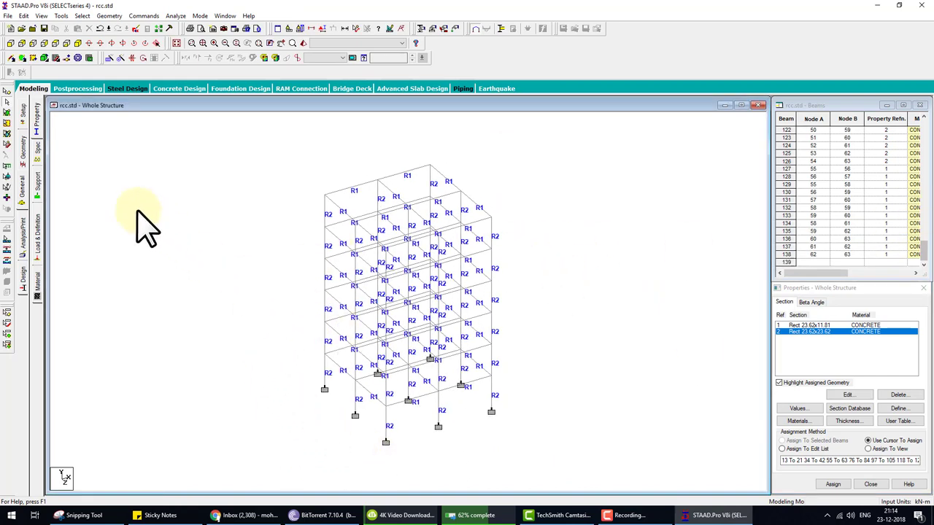
# Create primary load case 1 named dead with loading type Dead
pyautogui.click(36, 237)
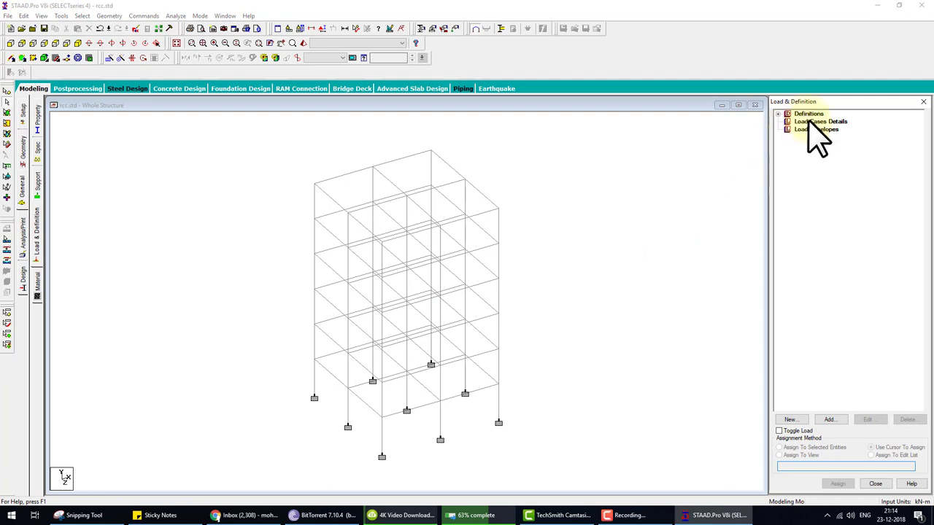
pyautogui.click(819, 121)
pyautogui.click(829, 419)
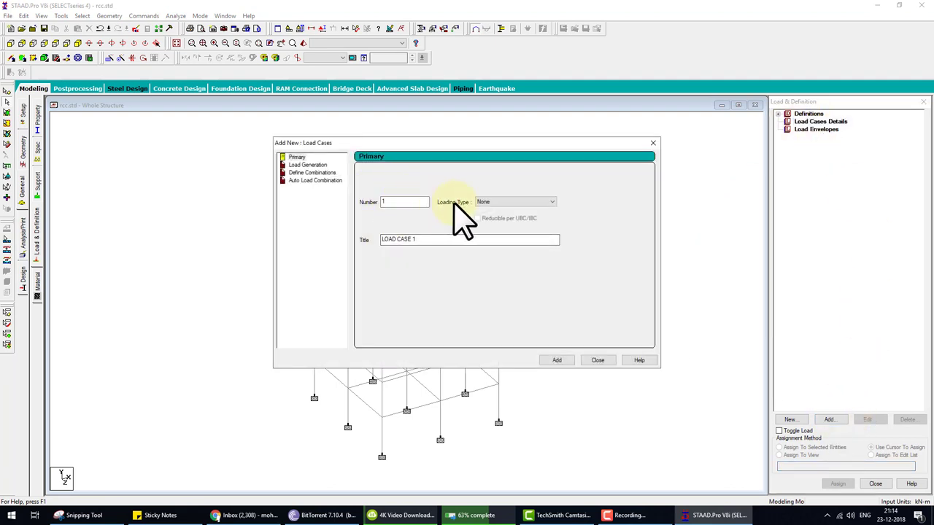
pyautogui.click(482, 202)
pyautogui.click(439, 240)
pyautogui.moveTo(439, 244); pyautogui.dragTo(211, 256)
pyautogui.click(558, 361)
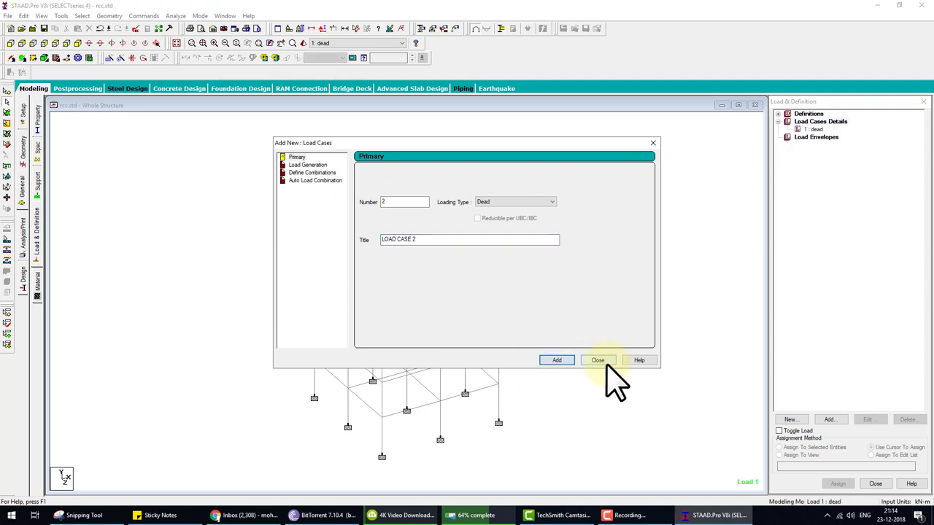
pyautogui.click(598, 359)
pyautogui.click(812, 130)
# Add a selfweight load in Y with factor -1 and apply it to the whole structure
pyautogui.click(832, 419)
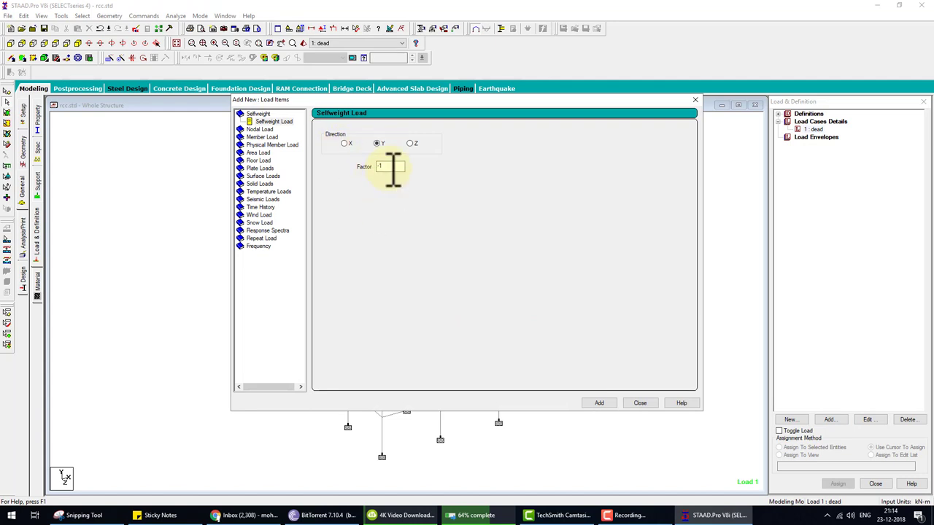
pyautogui.click(598, 403)
pyautogui.click(640, 402)
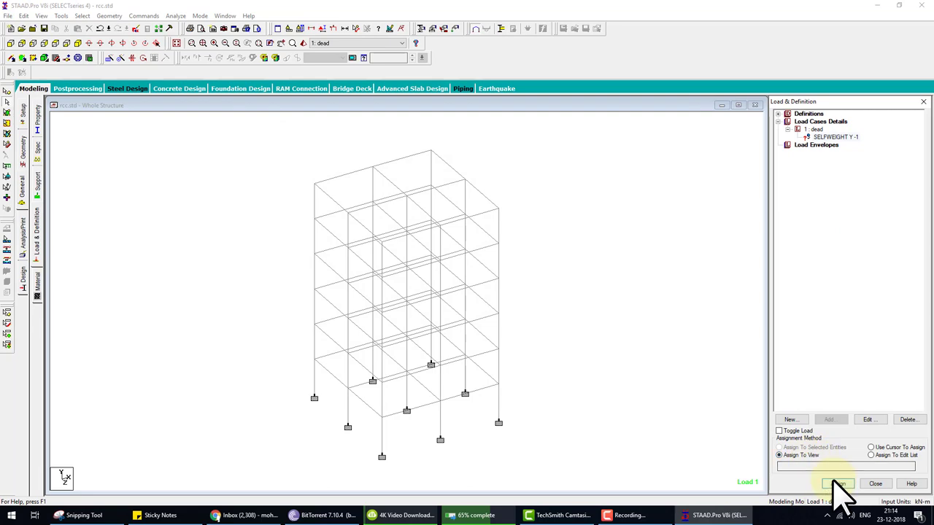
pyautogui.click(836, 484)
pyautogui.click(861, 322)
pyautogui.click(603, 303)
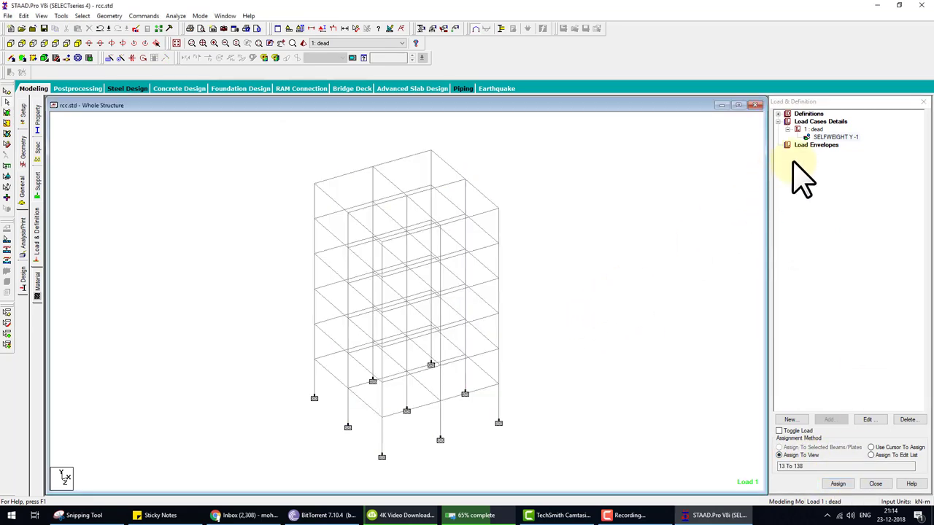
pyautogui.click(813, 132)
pyautogui.click(829, 419)
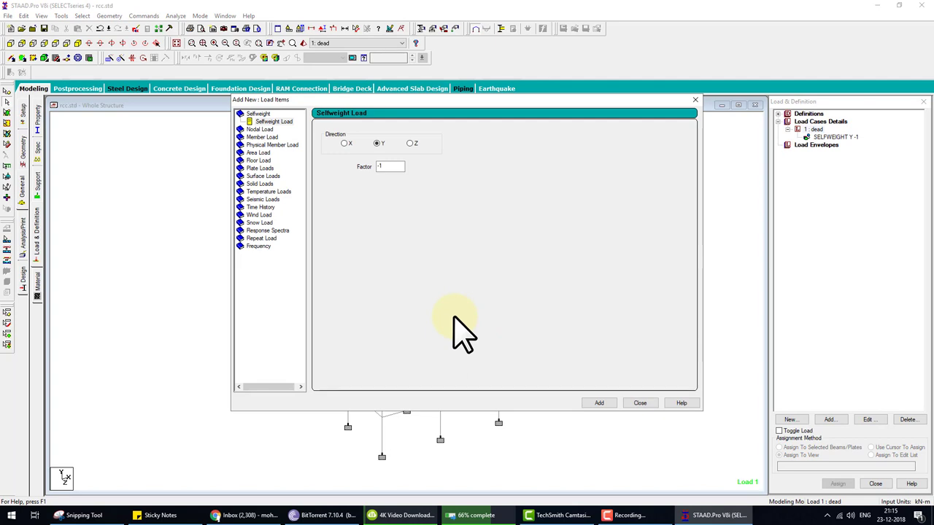
pyautogui.moveTo(417, 261); pyautogui.dragTo(448, 252)
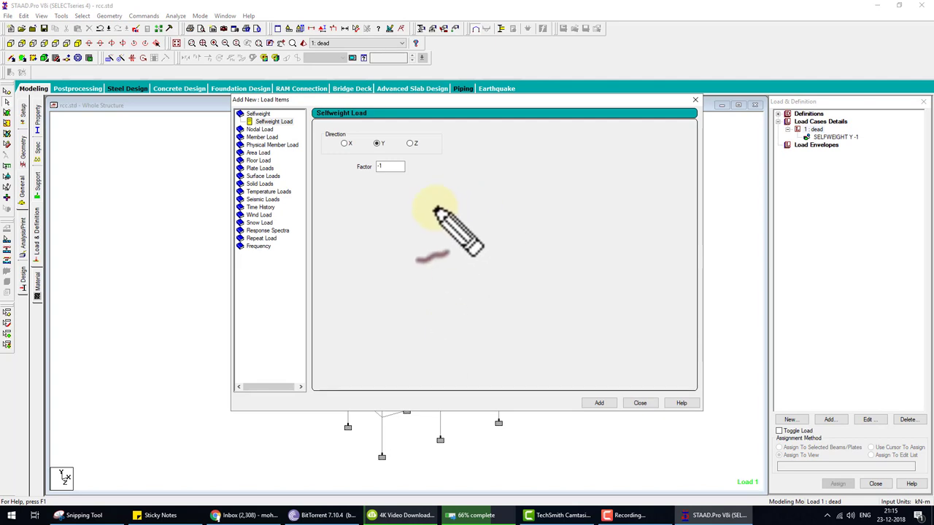
pyautogui.moveTo(498, 158)
pyautogui.mouseDown()
pyautogui.moveTo(484, 176)
pyautogui.moveTo(525, 178)
pyautogui.mouseUp()
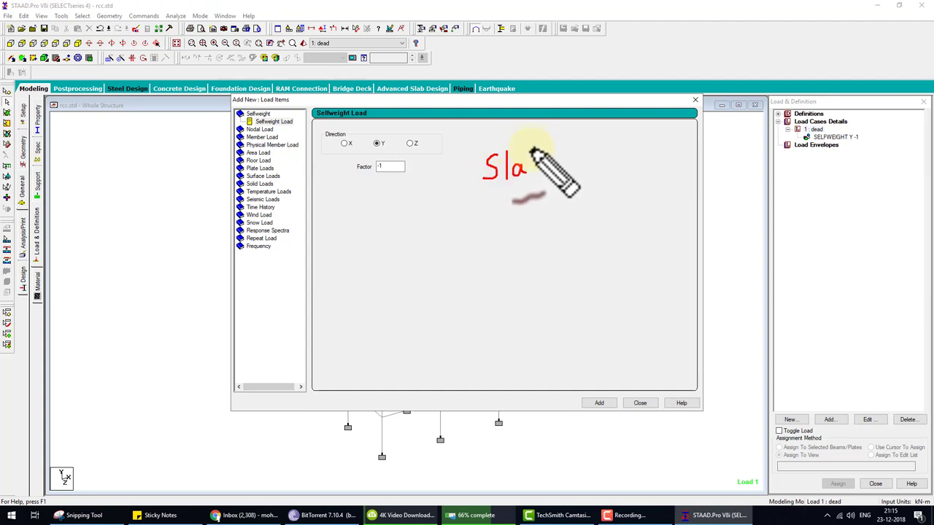
pyautogui.moveTo(532, 145); pyautogui.dragTo(538, 176)
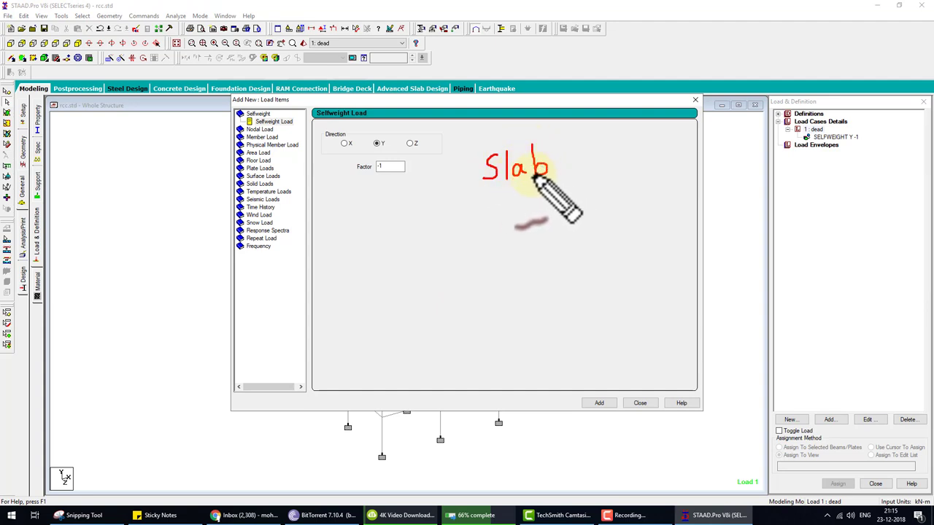
pyautogui.moveTo(465, 187); pyautogui.dragTo(564, 187)
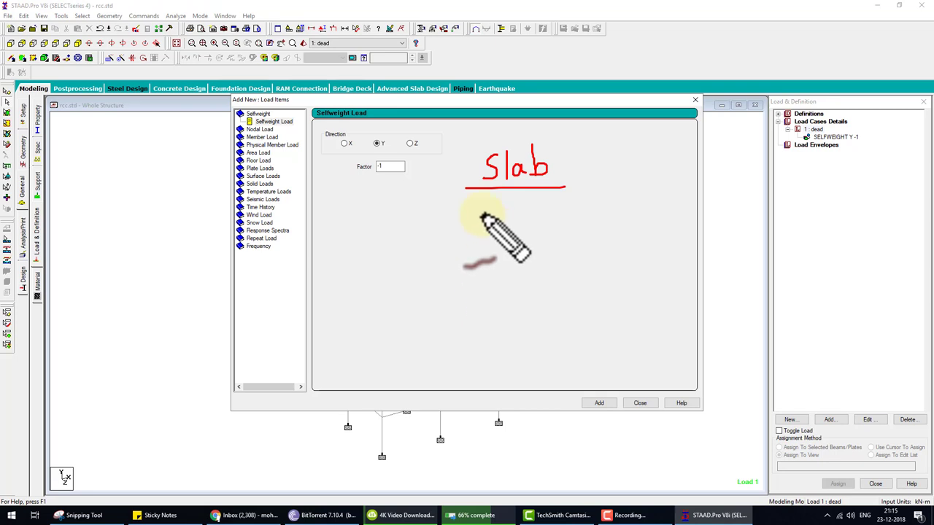
pyautogui.moveTo(480, 213)
pyautogui.mouseDown()
pyautogui.moveTo(521, 220)
pyautogui.moveTo(543, 237)
pyautogui.moveTo(581, 232)
pyautogui.mouseUp()
pyautogui.moveTo(450, 255); pyautogui.dragTo(625, 257)
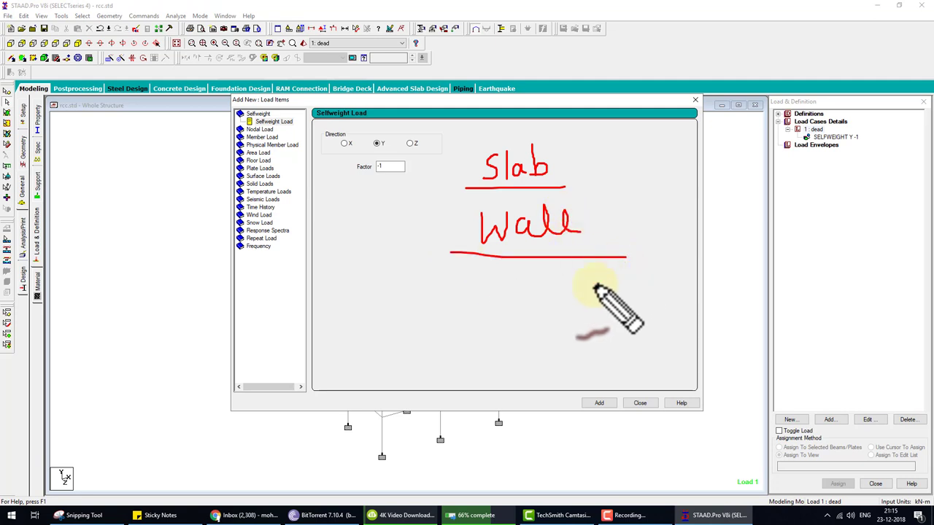
pyautogui.moveTo(558, 161)
pyautogui.mouseDown()
pyautogui.moveTo(590, 157)
pyautogui.moveTo(617, 137)
pyautogui.moveTo(600, 155)
pyautogui.moveTo(618, 143)
pyautogui.moveTo(688, 153)
pyautogui.mouseUp()
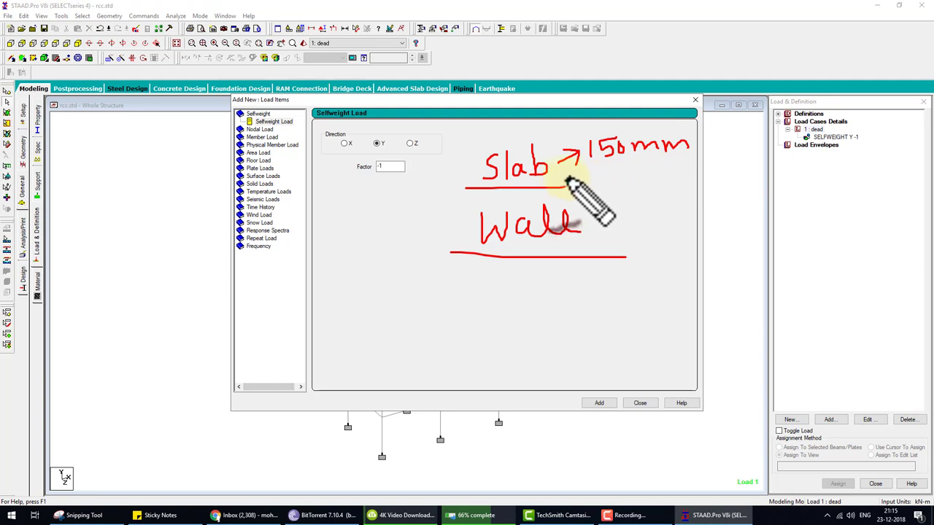
pyautogui.moveTo(559, 178); pyautogui.dragTo(582, 179)
pyautogui.moveTo(575, 173)
pyautogui.mouseDown()
pyautogui.moveTo(577, 184)
pyautogui.moveTo(624, 183)
pyautogui.mouseUp()
pyautogui.moveTo(611, 191); pyautogui.dragTo(657, 193)
pyautogui.moveTo(656, 176); pyautogui.dragTo(674, 175)
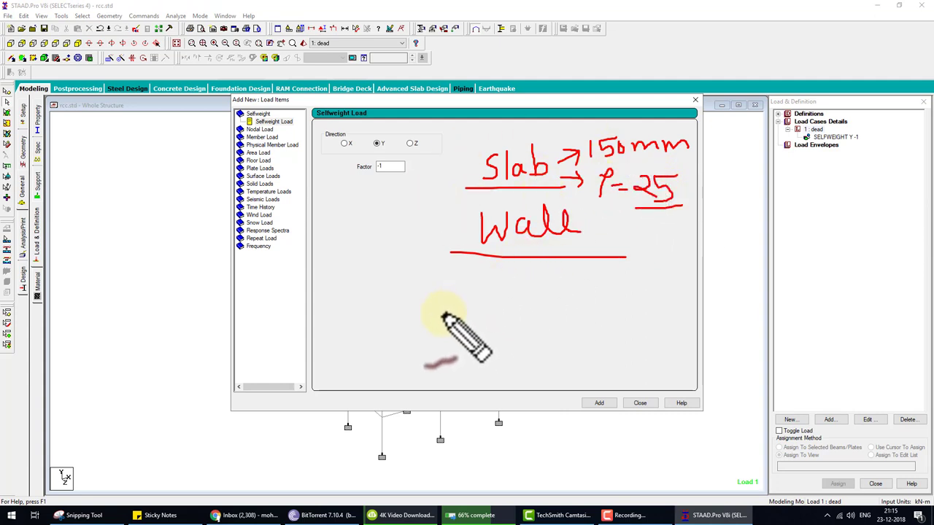
pyautogui.moveTo(465, 268)
pyautogui.mouseDown()
pyautogui.moveTo(383, 284)
pyautogui.moveTo(402, 290)
pyautogui.mouseUp()
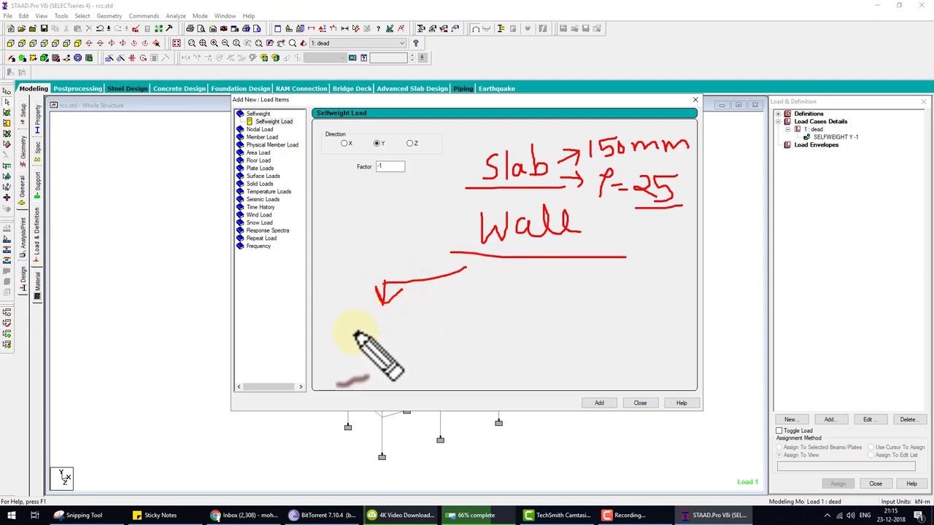
pyautogui.moveTo(354, 314)
pyautogui.mouseDown()
pyautogui.moveTo(355, 340)
pyautogui.moveTo(397, 328)
pyautogui.mouseUp()
pyautogui.moveTo(373, 336)
pyautogui.mouseDown()
pyautogui.moveTo(431, 326)
pyautogui.moveTo(423, 336)
pyautogui.moveTo(503, 337)
pyautogui.moveTo(523, 319)
pyautogui.mouseUp()
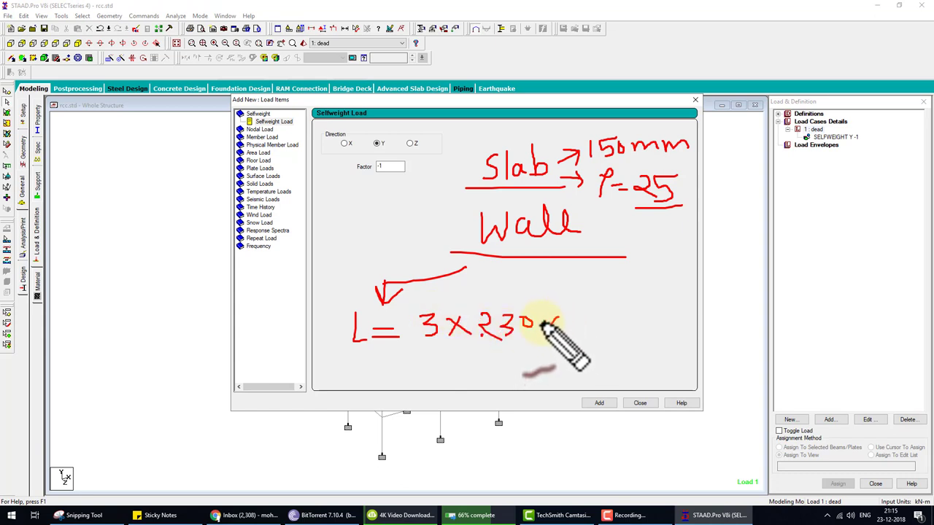
pyautogui.moveTo(543, 316); pyautogui.dragTo(560, 335)
pyautogui.moveTo(560, 316)
pyautogui.mouseDown()
pyautogui.moveTo(543, 336)
pyautogui.moveTo(608, 326)
pyautogui.mouseUp()
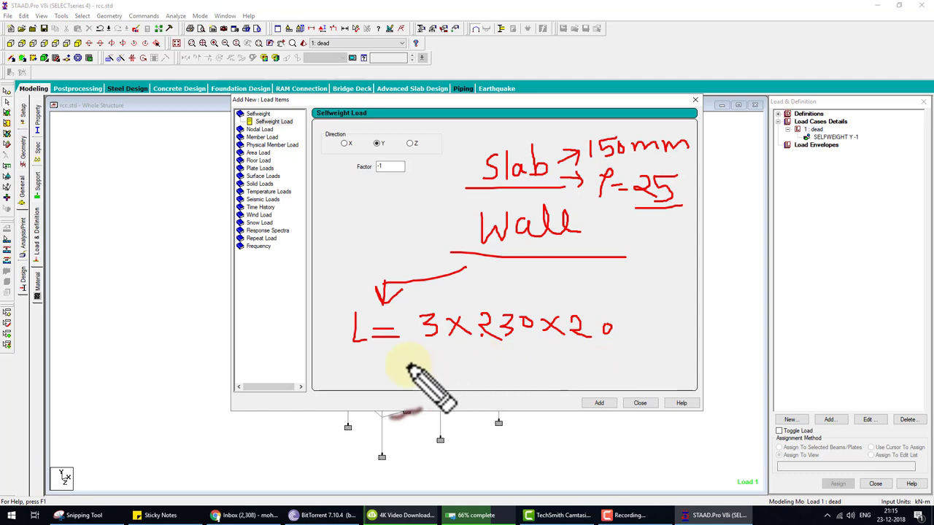
pyautogui.moveTo(408, 366)
pyautogui.mouseDown()
pyautogui.moveTo(440, 366)
pyautogui.moveTo(450, 378)
pyautogui.mouseUp()
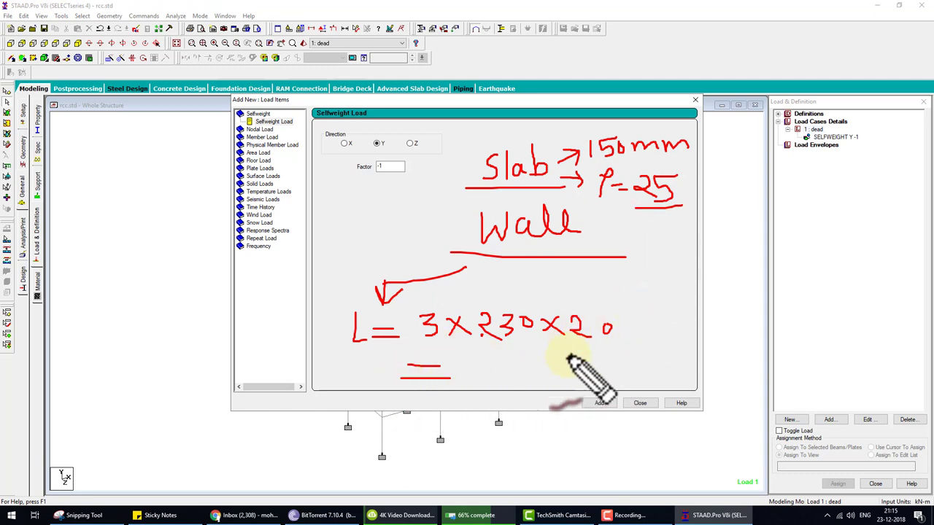
pyautogui.press('Escape')
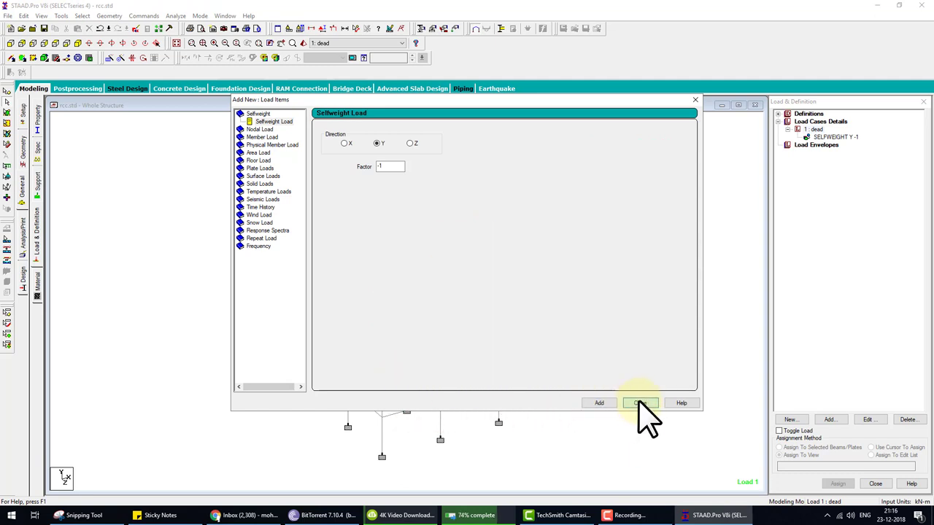
# In the calculator, work out the slab load 0.150×25 = 3.75
pyautogui.click(640, 404)
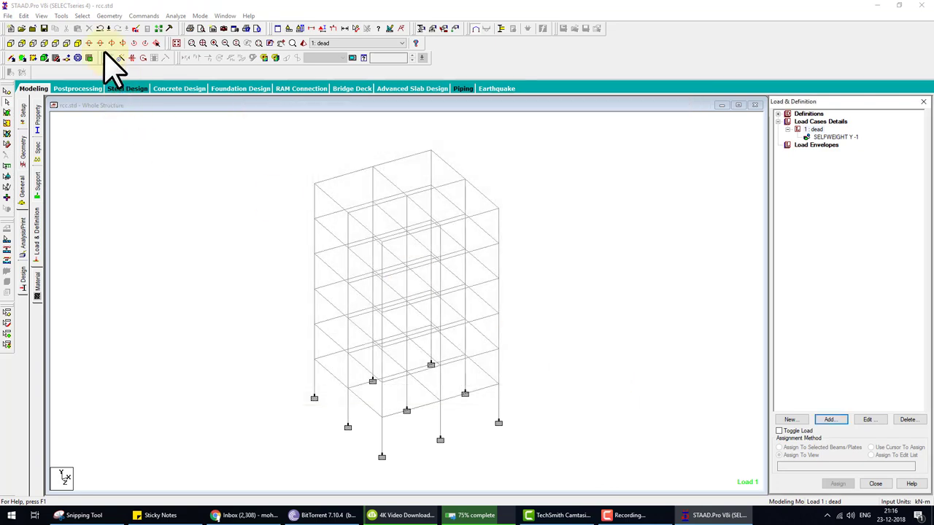
pyautogui.click(61, 15)
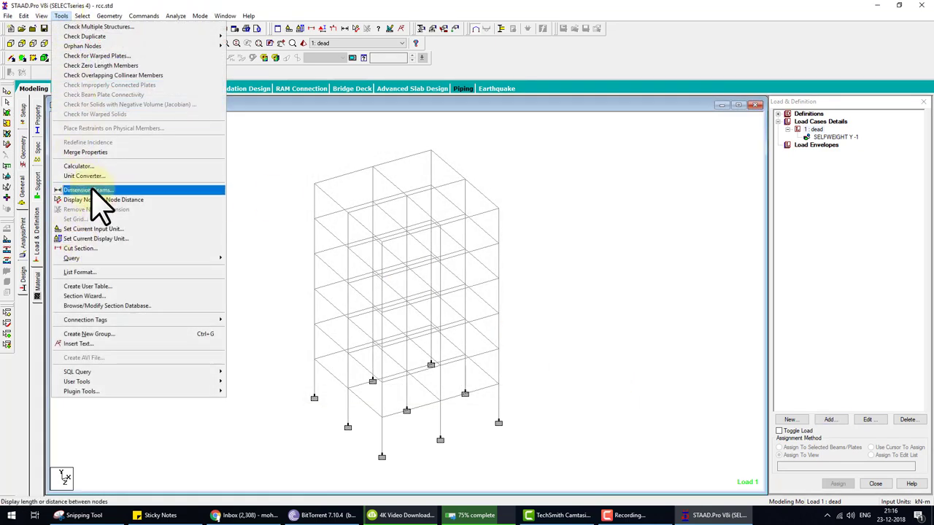
pyautogui.click(88, 167)
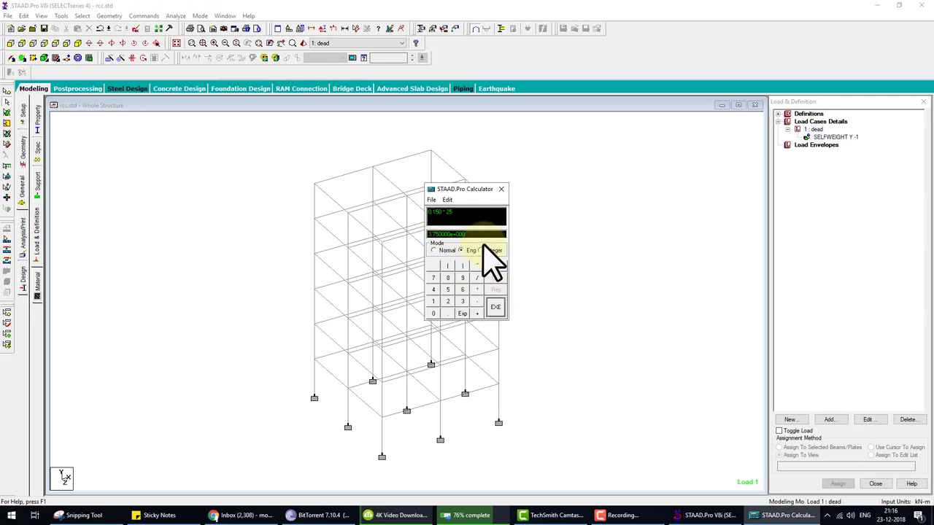
pyautogui.hotkey('ctrl', 'shift', 'd')
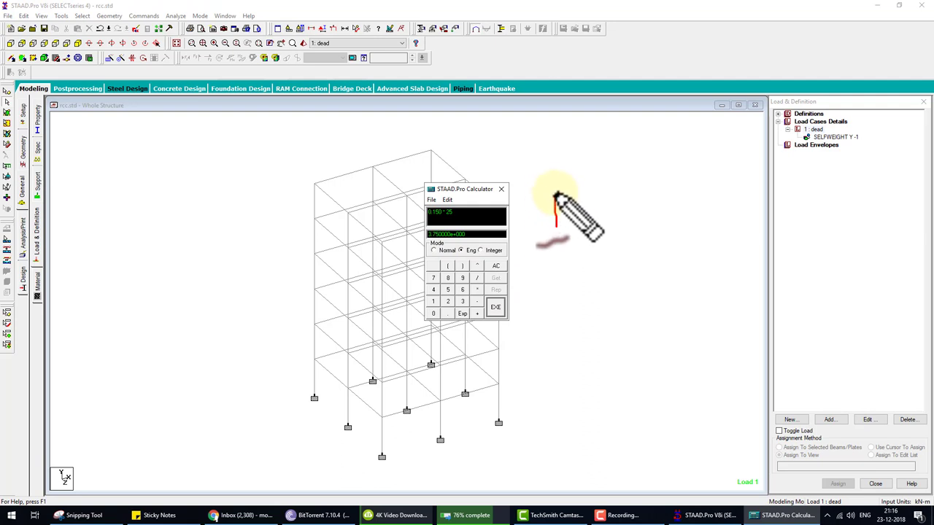
pyautogui.moveTo(555, 225)
pyautogui.mouseDown()
pyautogui.moveTo(557, 210)
pyautogui.moveTo(610, 191)
pyautogui.moveTo(609, 210)
pyautogui.mouseUp()
pyautogui.click(573, 223)
pyautogui.moveTo(635, 208)
pyautogui.mouseDown()
pyautogui.moveTo(656, 208)
pyautogui.moveTo(675, 231)
pyautogui.mouseUp()
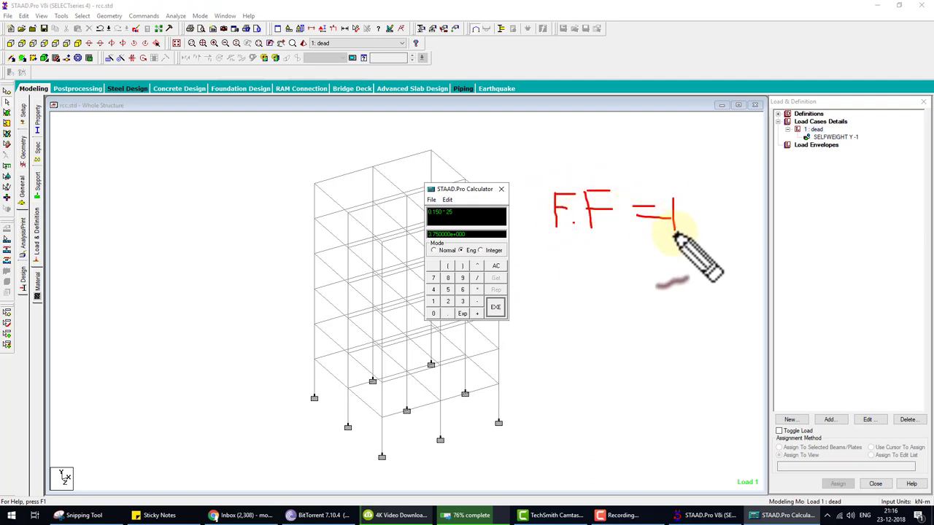
pyautogui.press('Escape')
pyautogui.write('3 * 0.230 * 20')
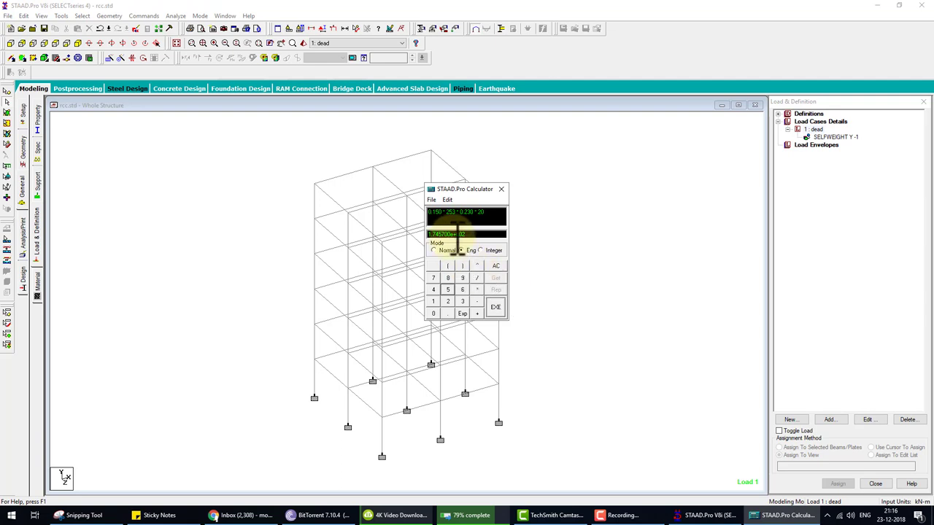
# Work out the wall load 0.230×3×20 = 13.8, close the calculator, and decline auto-save
pyautogui.click(481, 250)
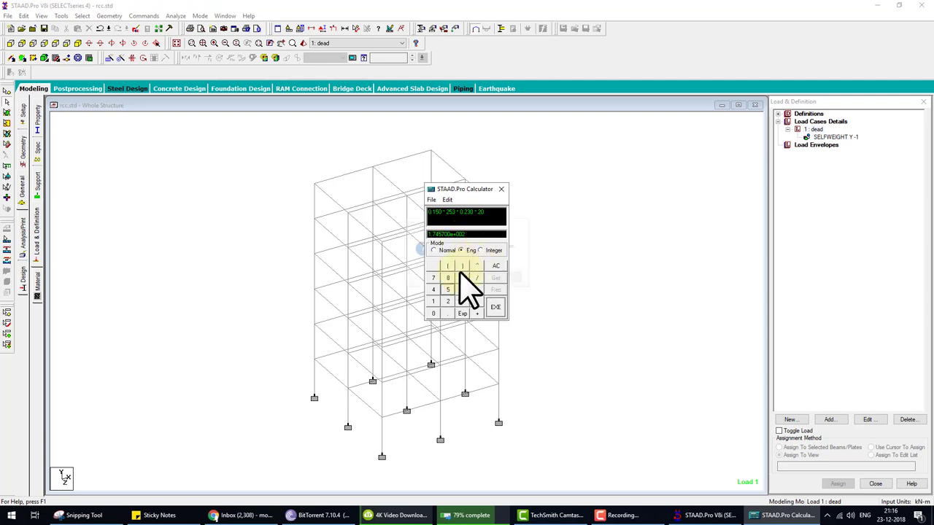
pyautogui.click(516, 272)
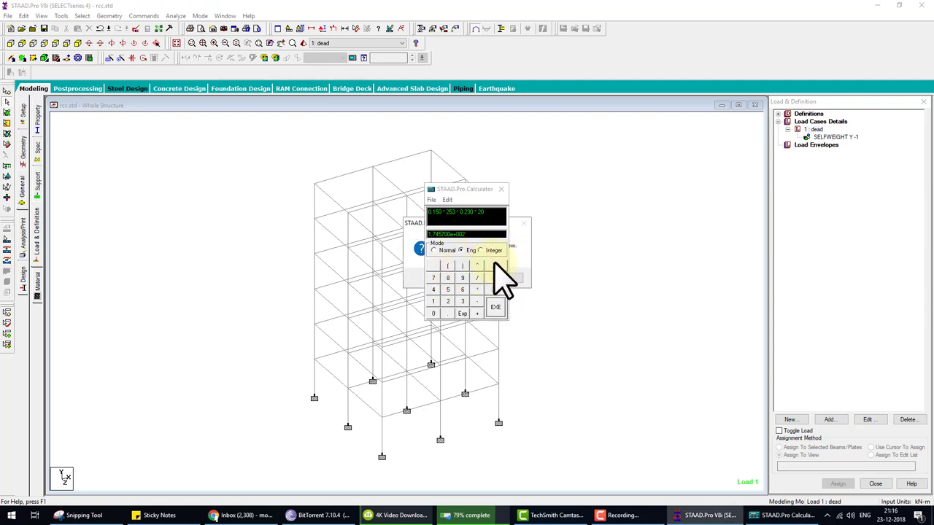
pyautogui.click(495, 265)
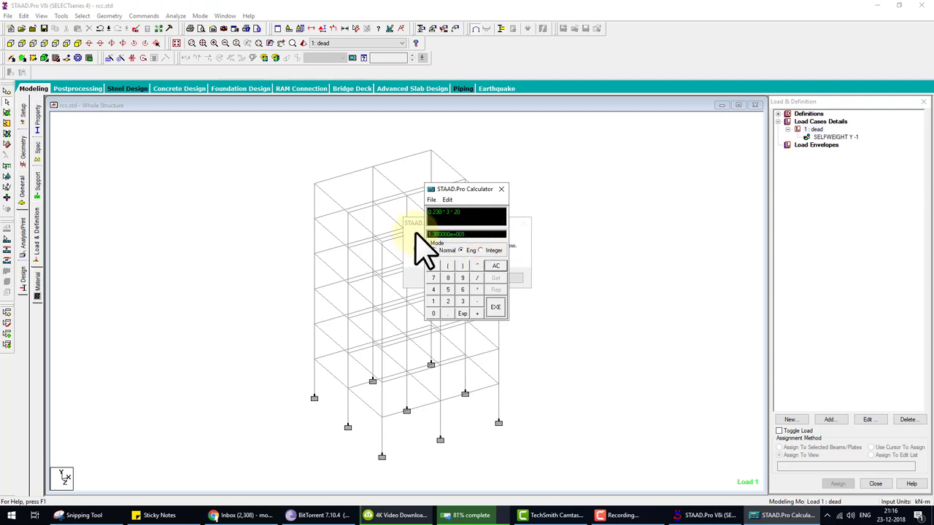
pyautogui.click(501, 189)
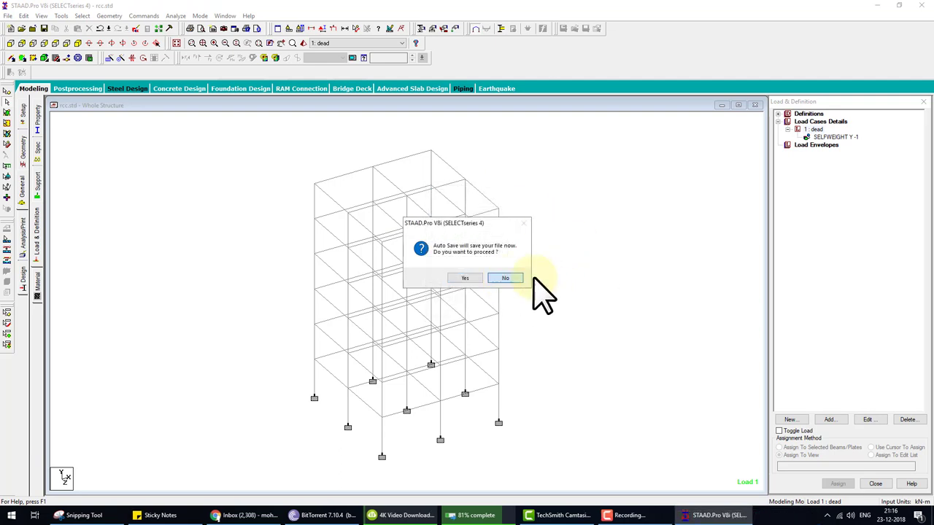
pyautogui.click(812, 129)
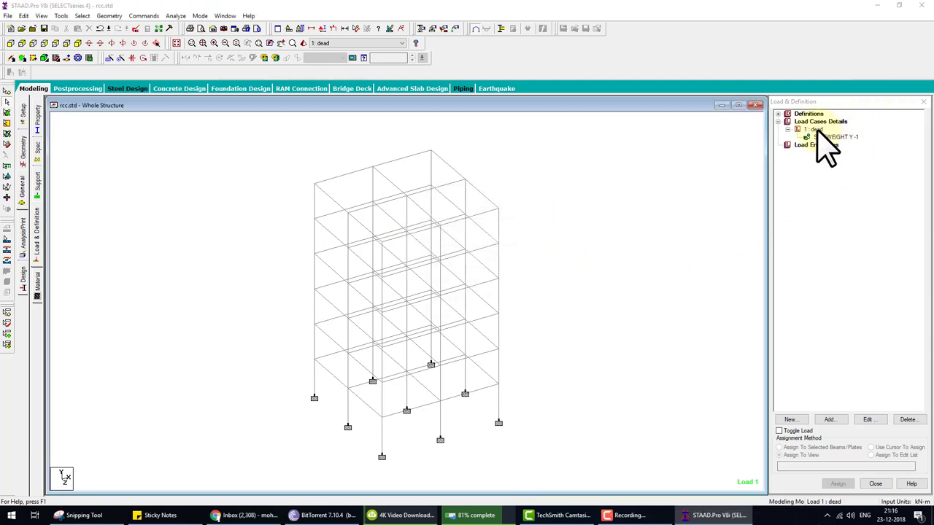
# Add a -4.75 kN/m² GY floor load over Y range 0 to 18 m, the top node's height
pyautogui.click(830, 420)
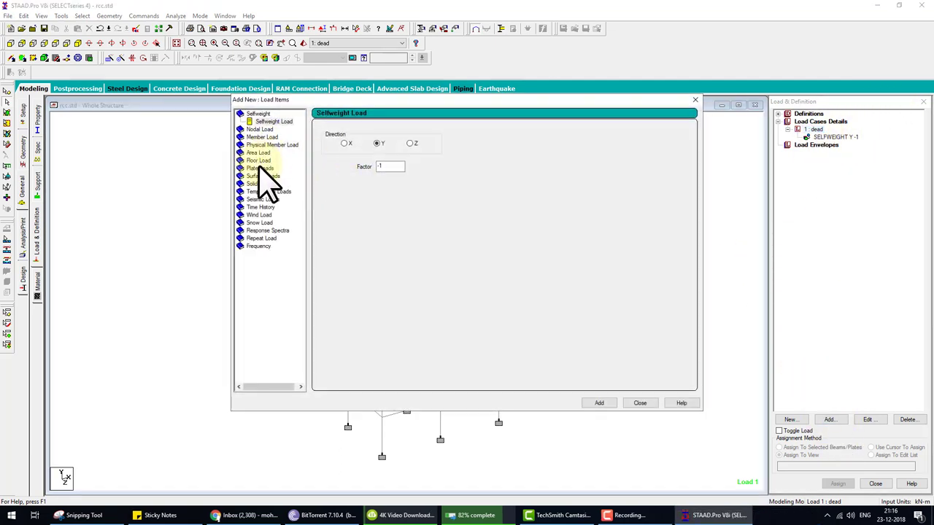
pyautogui.click(261, 160)
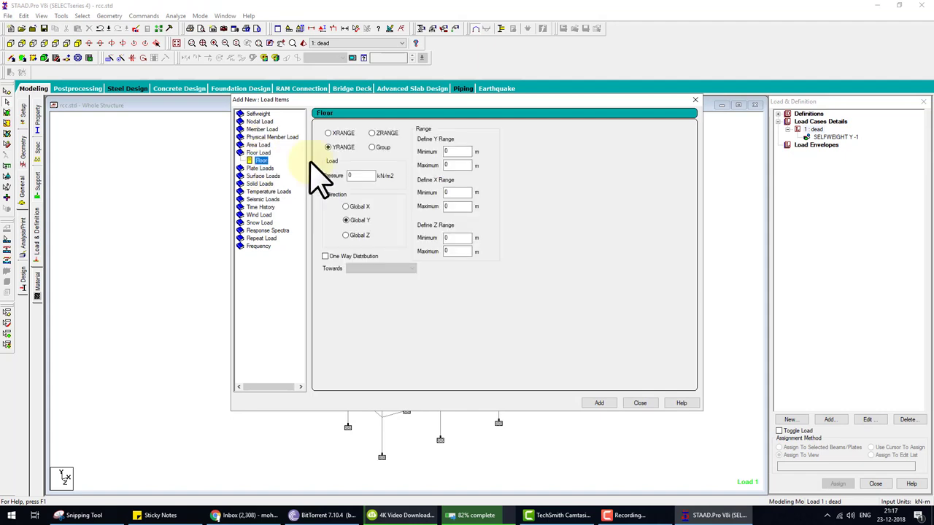
pyautogui.doubleClick(364, 175)
pyautogui.write('-4.75')
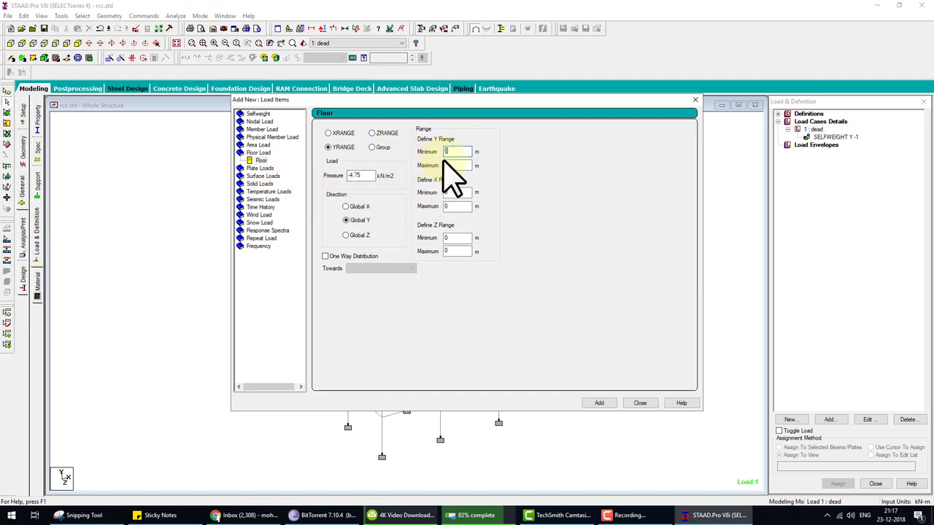
pyautogui.moveTo(386, 100); pyautogui.dragTo(589, 96)
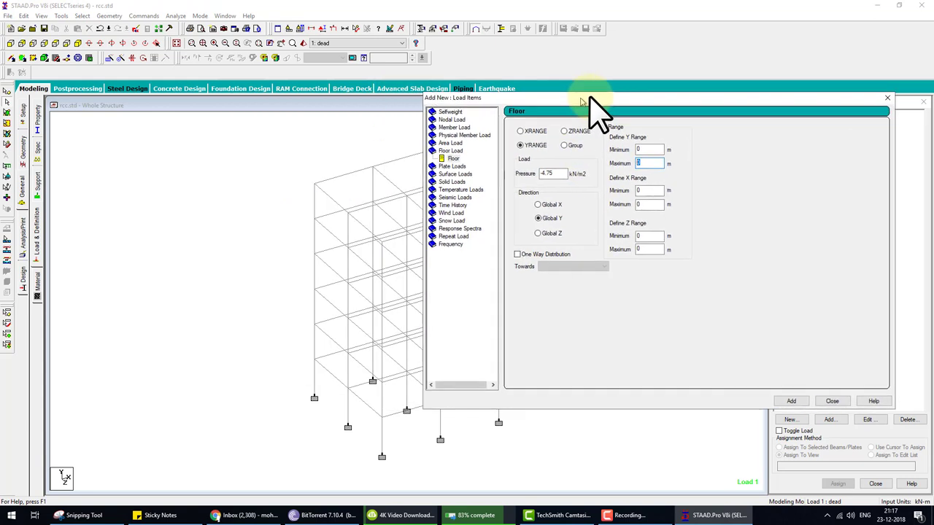
pyautogui.click(299, 166)
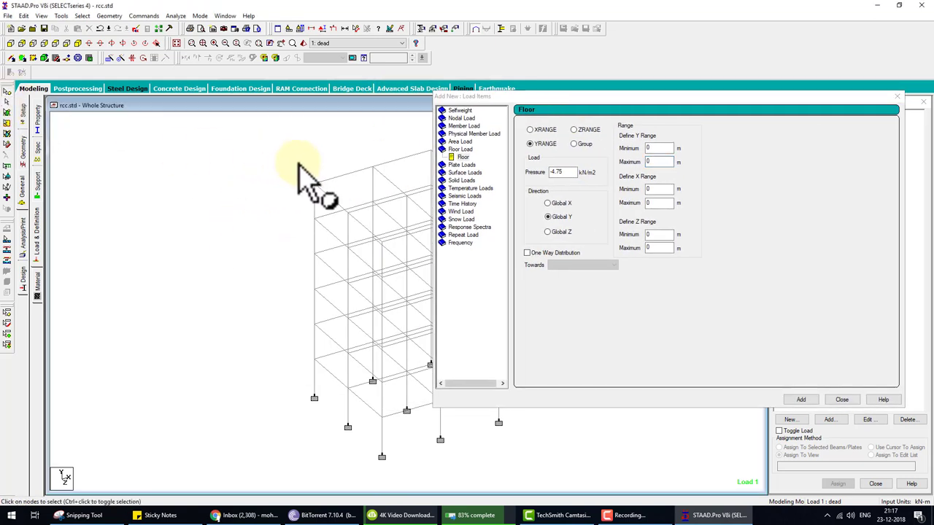
pyautogui.doubleClick(314, 185)
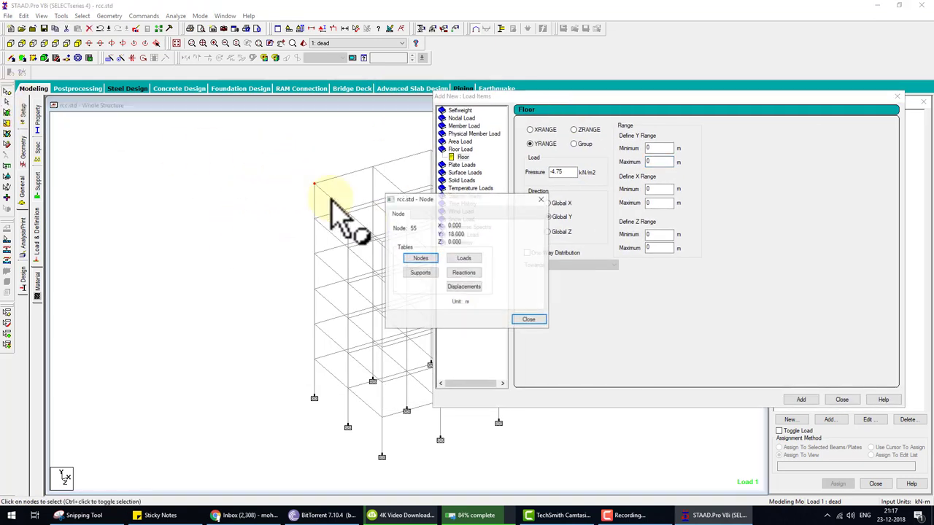
pyautogui.click(529, 321)
pyautogui.doubleClick(658, 161)
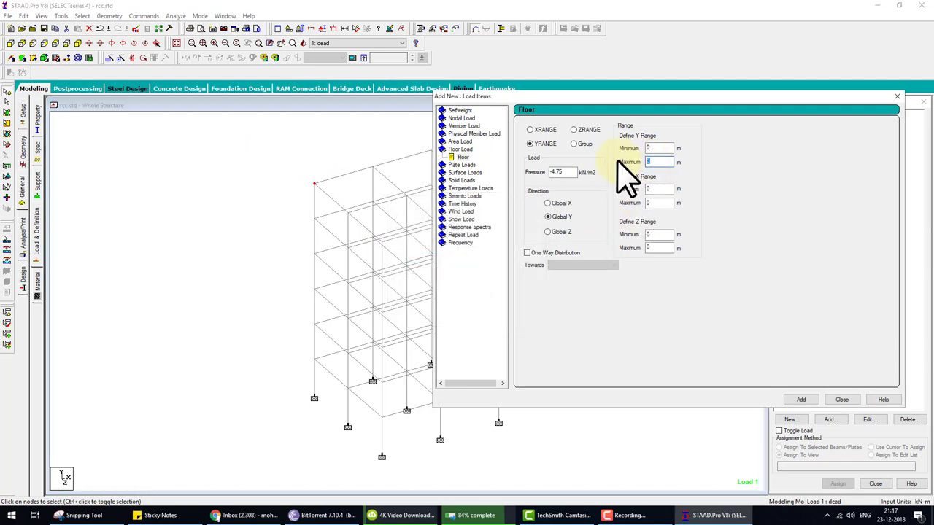
pyautogui.write('18')
pyautogui.click(802, 400)
pyautogui.click(842, 400)
pyautogui.click(817, 146)
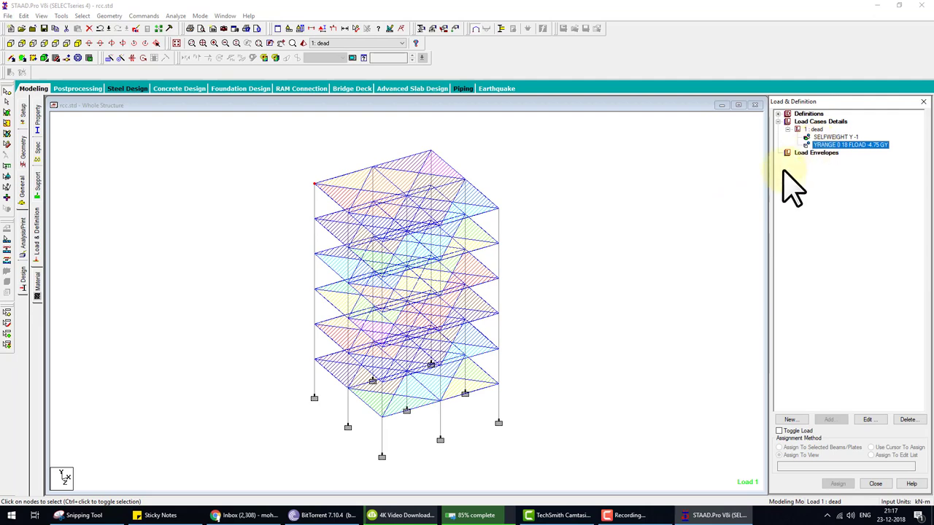
# Add a uniform member load W1 = -14 kN/m in GY to the dead case
pyautogui.click(811, 129)
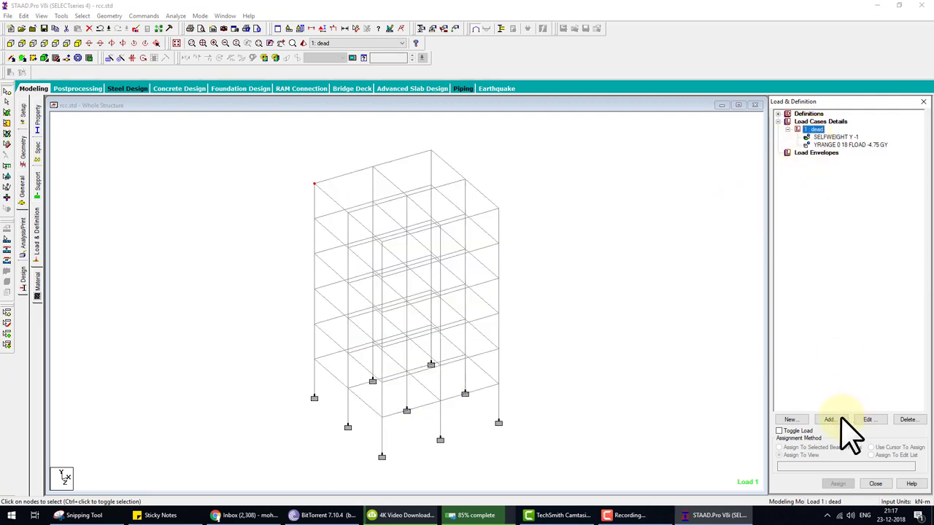
pyautogui.click(263, 137)
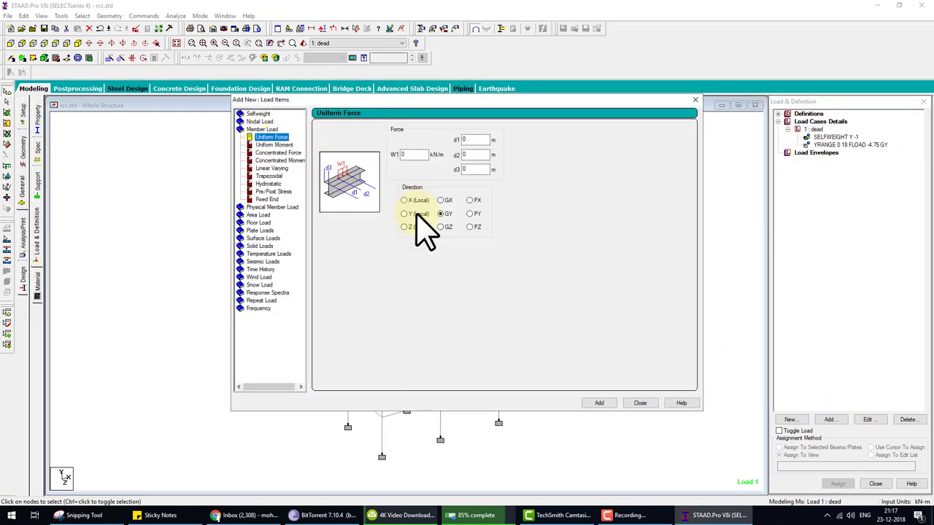
pyautogui.doubleClick(408, 154)
pyautogui.write('-14')
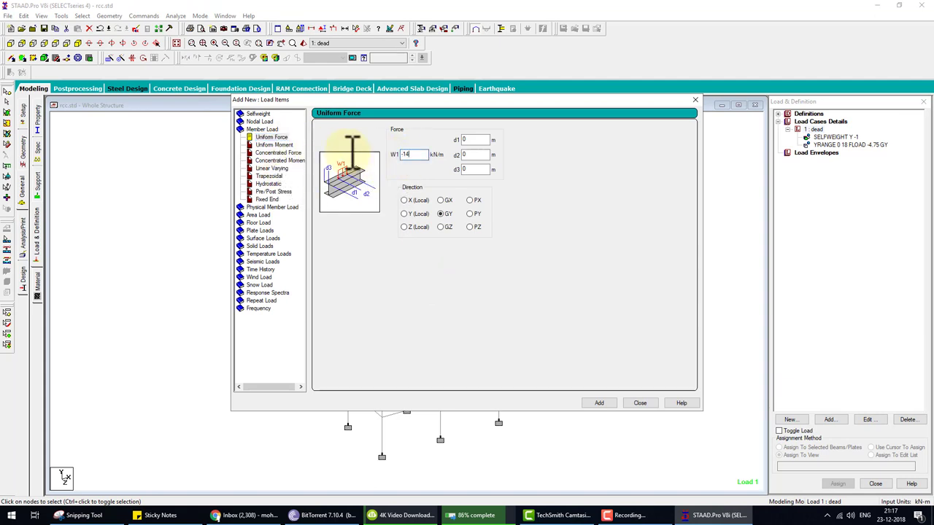
pyautogui.click(600, 403)
pyautogui.click(639, 403)
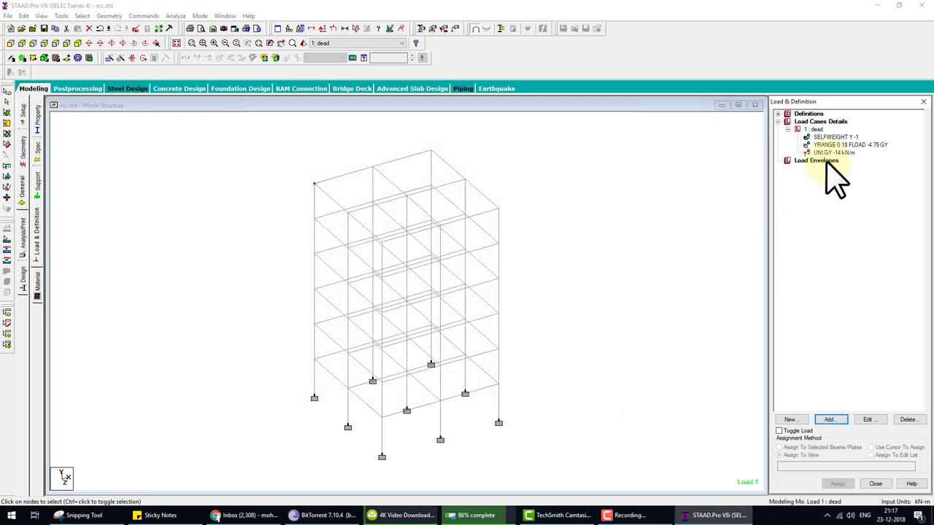
# Assign the -14 kN/m uniform load to all beams parallel to X and Z
pyautogui.click(828, 153)
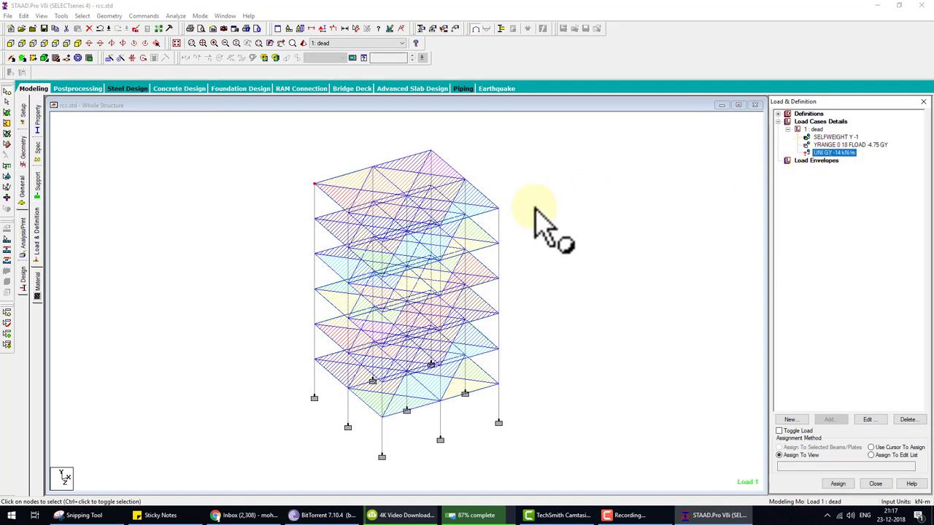
pyautogui.click(81, 15)
pyautogui.moveTo(106, 189)
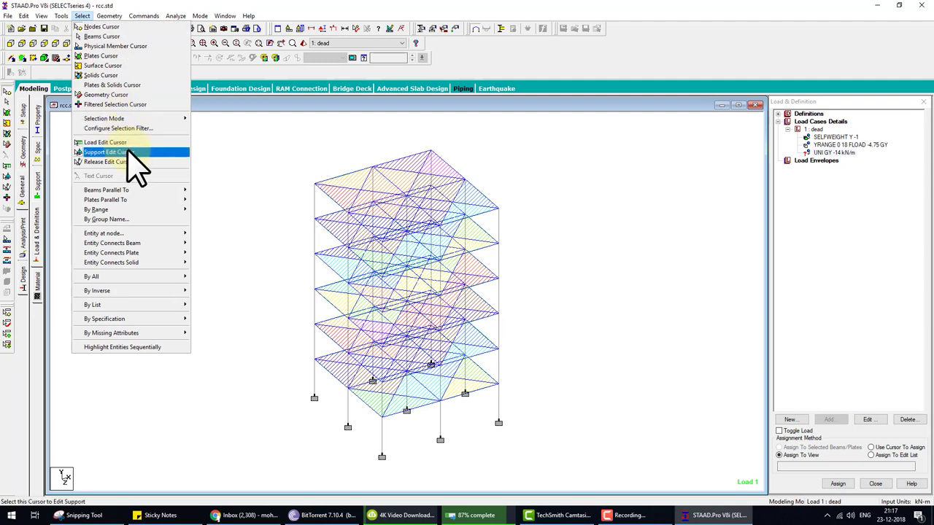
pyautogui.click(205, 190)
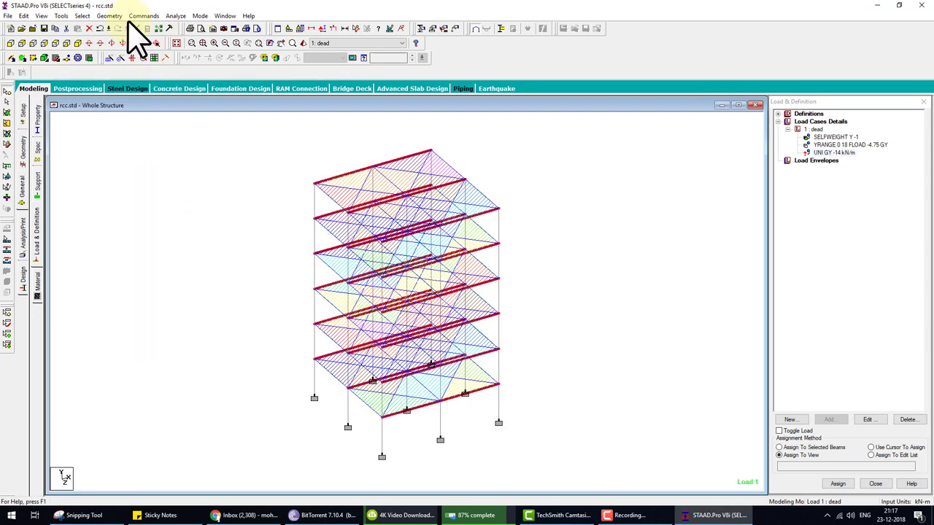
pyautogui.click(82, 15)
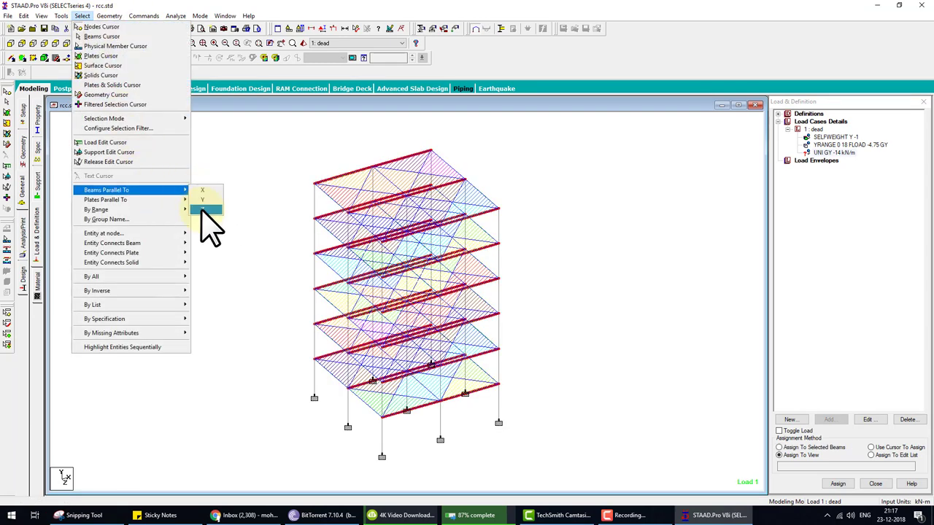
pyautogui.click(205, 207)
pyautogui.click(802, 447)
pyautogui.click(837, 484)
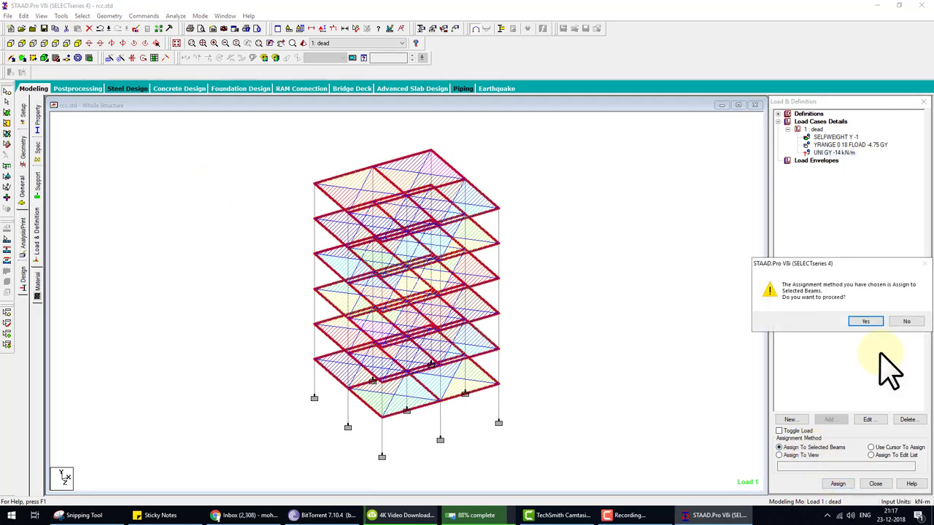
pyautogui.click(864, 321)
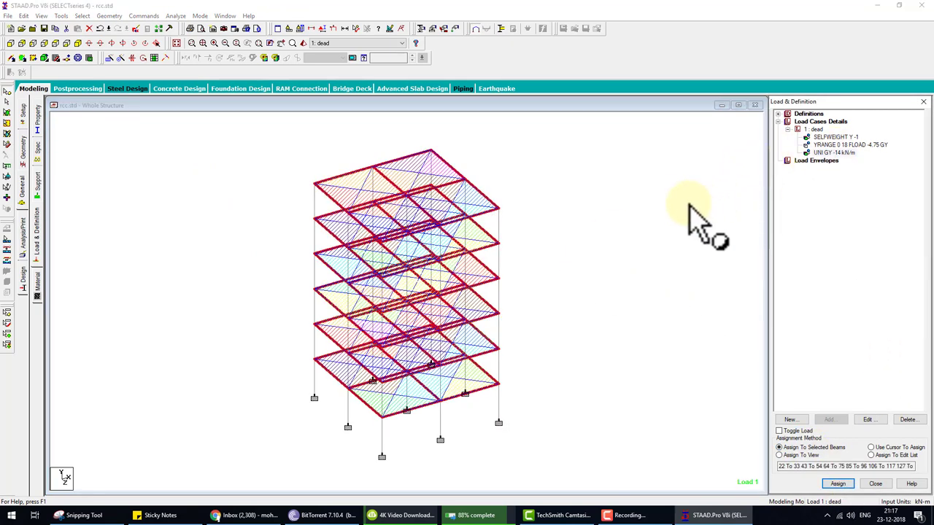
# Check the uniform load's assigned member list
pyautogui.click(512, 264)
pyautogui.click(830, 153)
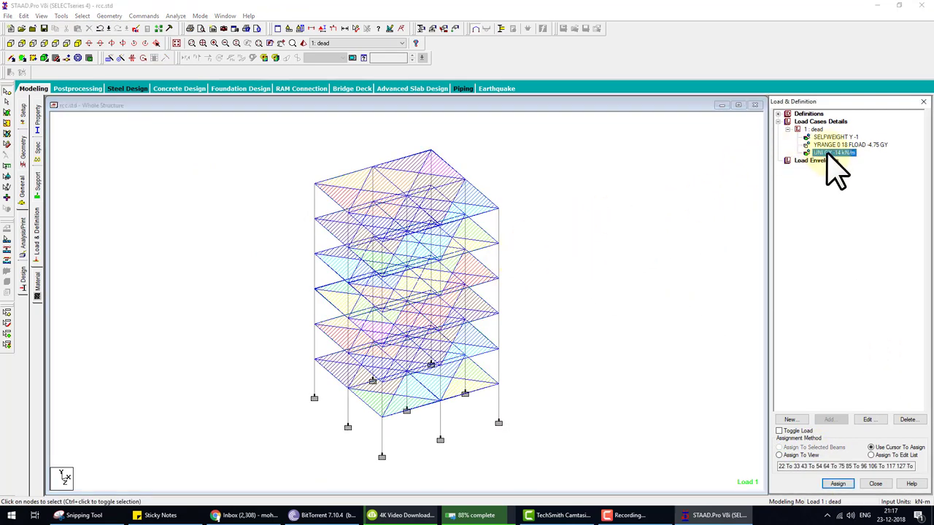
pyautogui.click(574, 206)
pyautogui.doubleClick(832, 153)
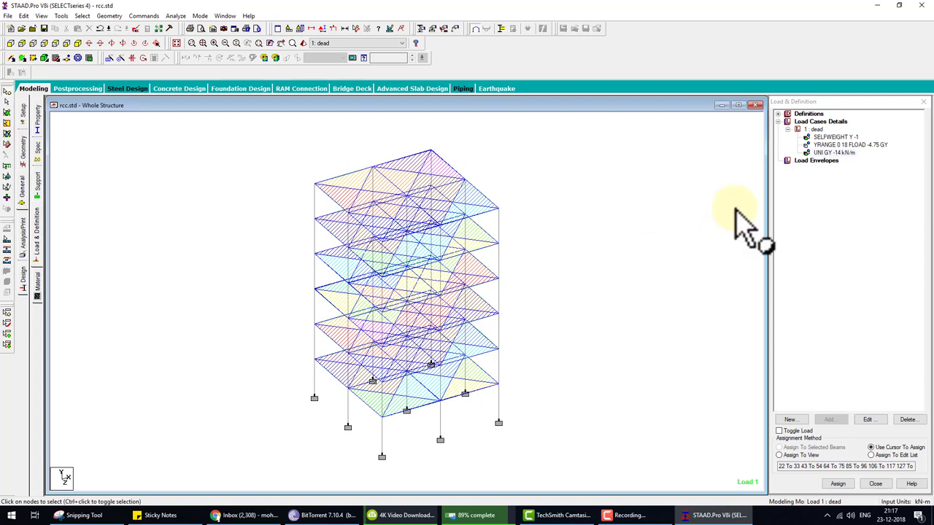
pyautogui.click(596, 283)
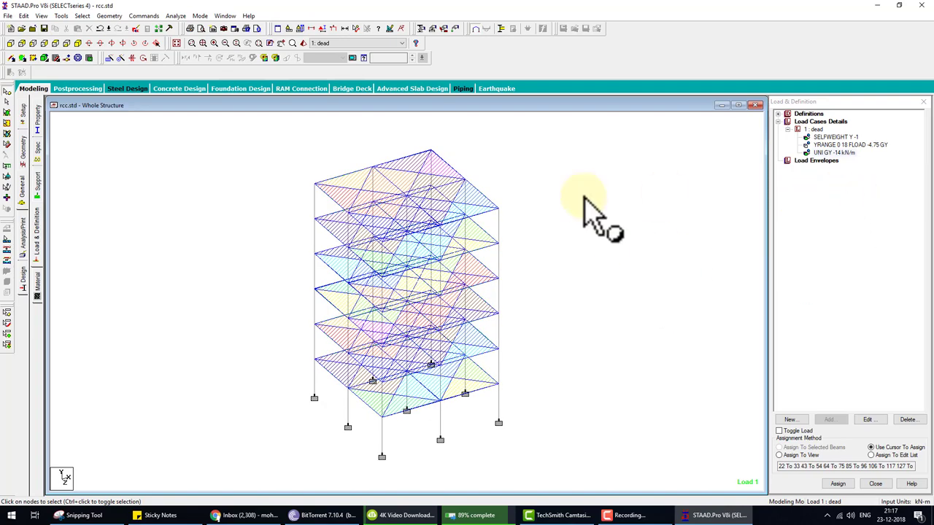
# Lower the Dist. Force diagram scale to 1100 so the dead-case beam loads show large
pyautogui.click(828, 153)
pyautogui.click(311, 28)
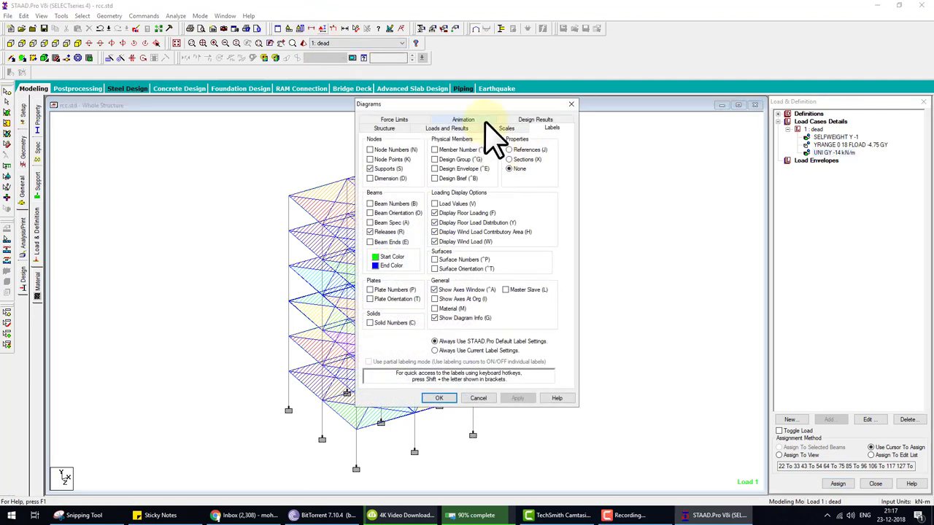
pyautogui.click(509, 129)
pyautogui.moveTo(503, 106); pyautogui.dragTo(637, 100)
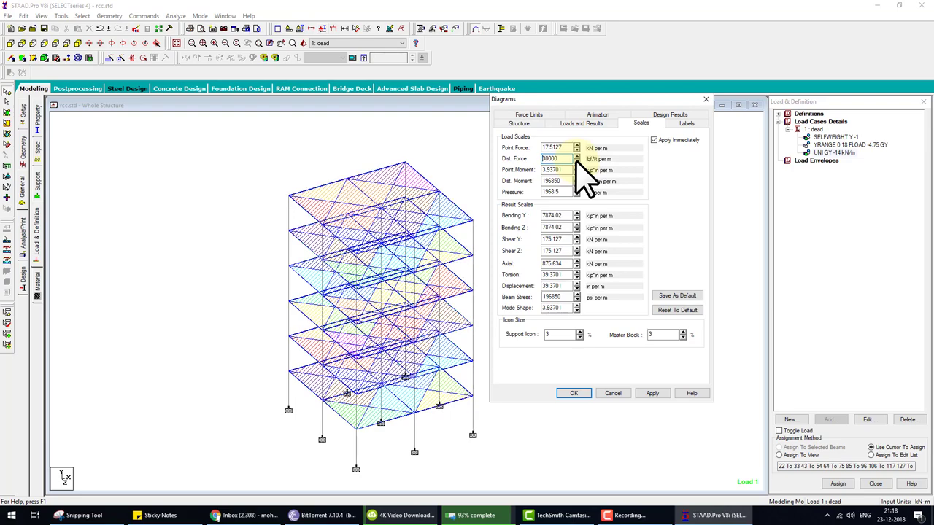
pyautogui.click(577, 161)
pyautogui.click(577, 162)
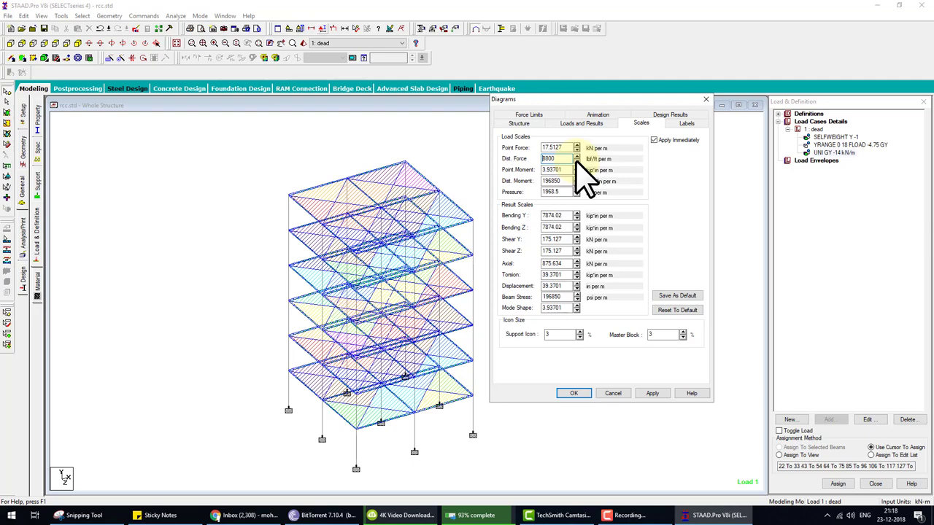
pyautogui.click(577, 161)
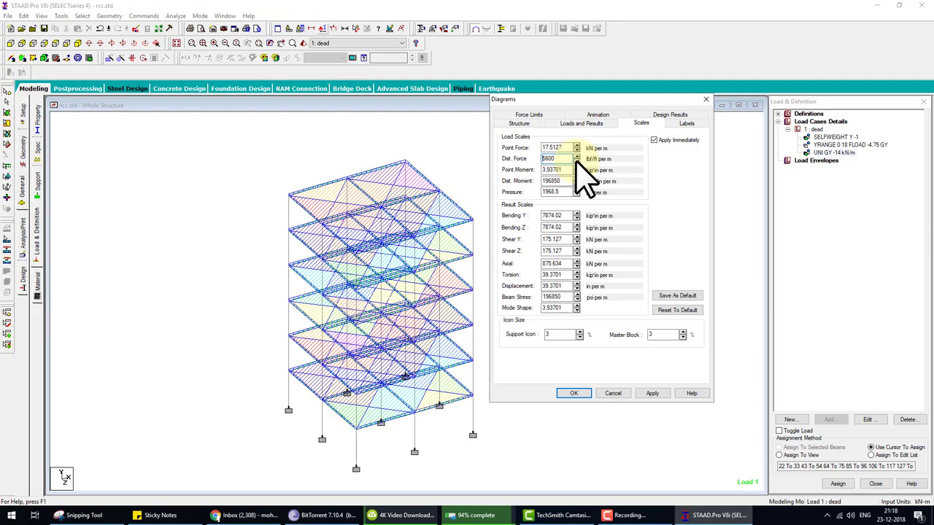
pyautogui.click(577, 161)
pyautogui.click(577, 161)
pyautogui.click(577, 161)
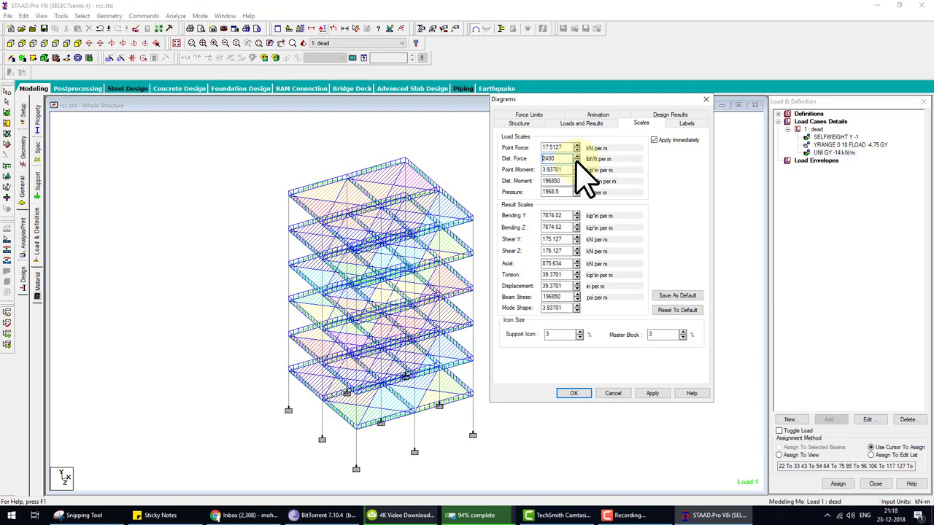
pyautogui.click(577, 161)
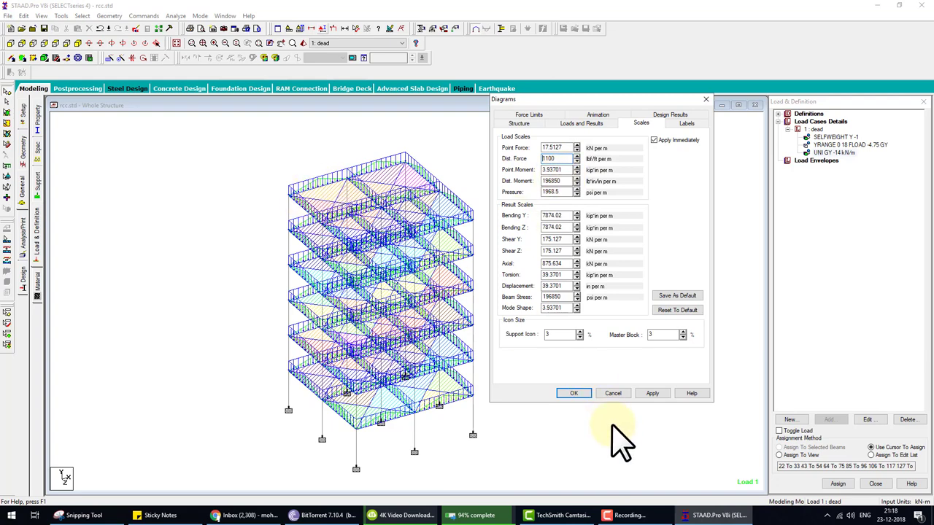
pyautogui.click(573, 393)
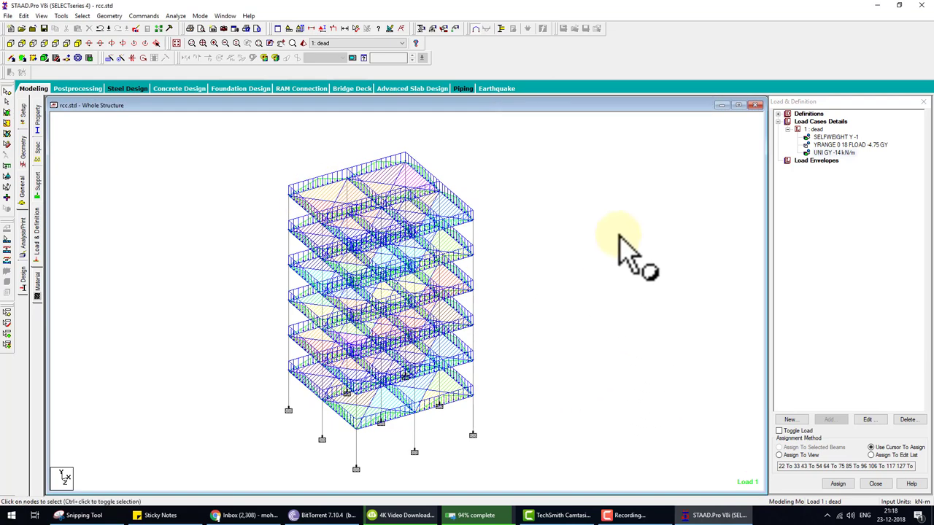
# Add primary load case 2 with loading type Live, titled live
pyautogui.click(818, 121)
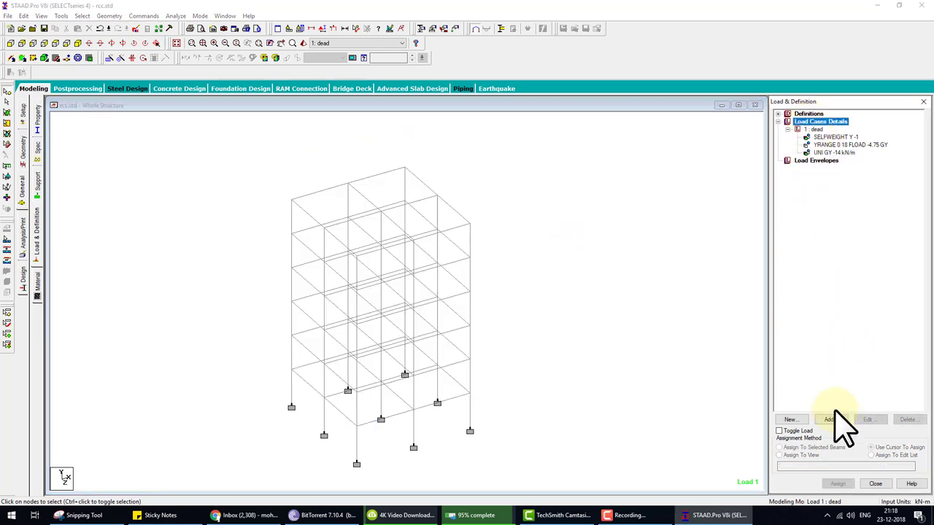
pyautogui.click(829, 420)
pyautogui.click(480, 203)
pyautogui.click(478, 219)
pyautogui.write('live')
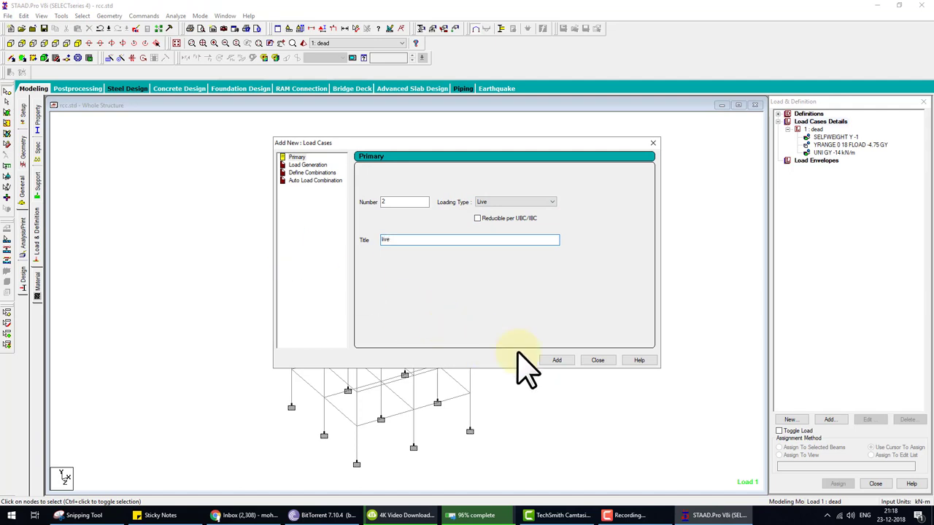
pyautogui.click(554, 359)
pyautogui.click(595, 361)
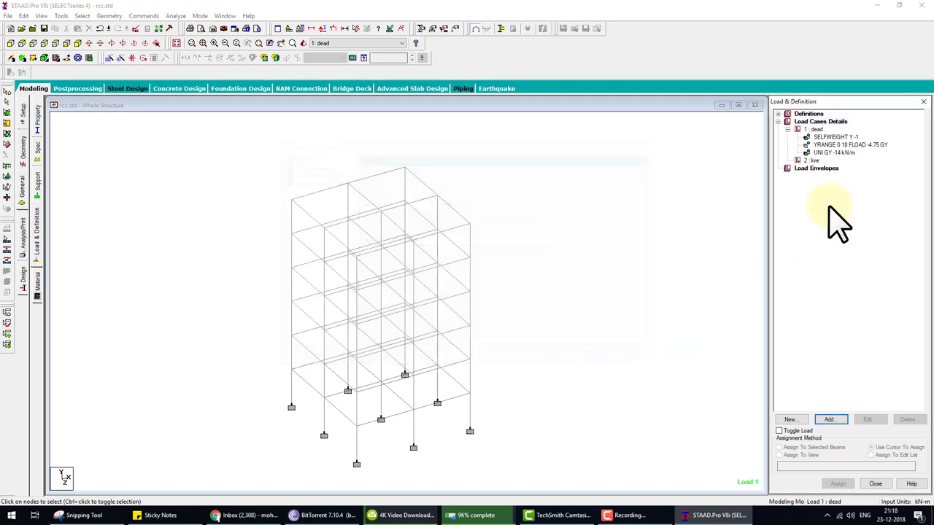
# Give the live case a -3 kN/m2 floor load over YRANGE 0 to 18 and display it
pyautogui.click(808, 160)
pyautogui.click(829, 420)
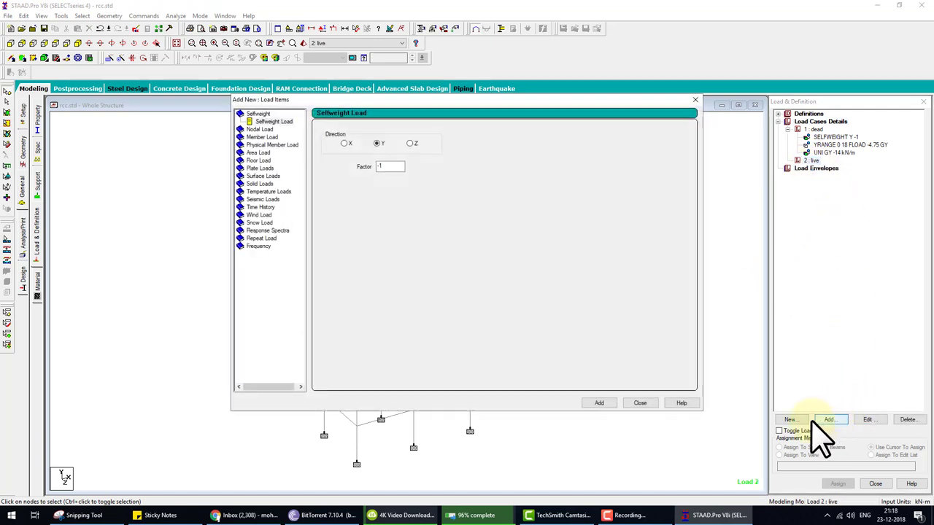
pyautogui.click(262, 161)
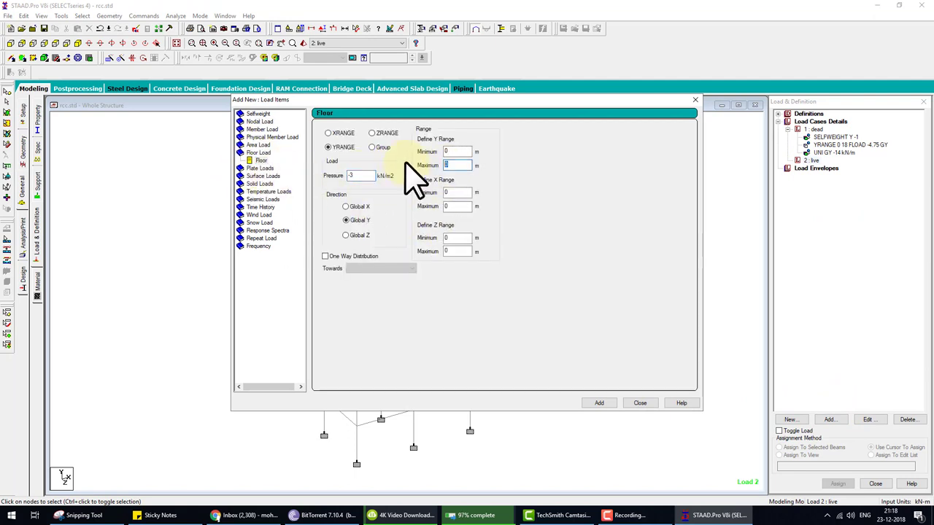
pyautogui.click(595, 403)
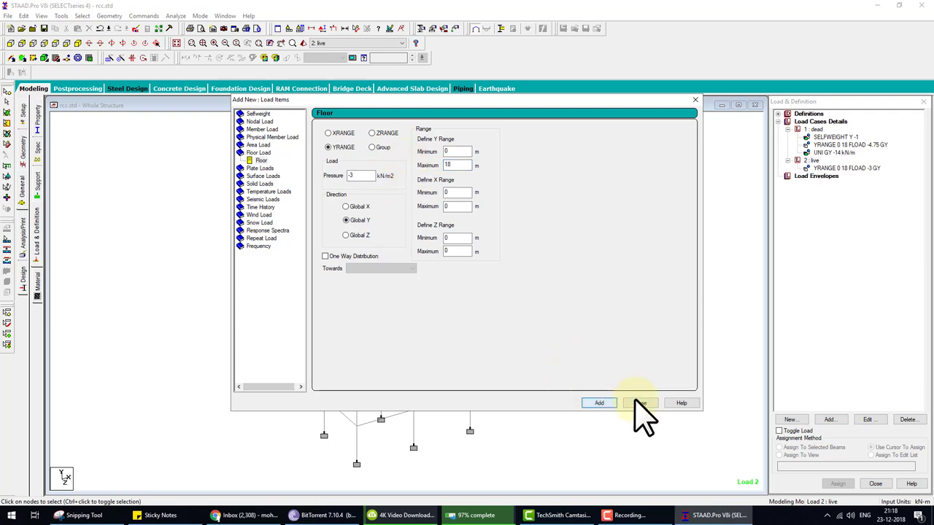
pyautogui.click(637, 403)
pyautogui.click(839, 168)
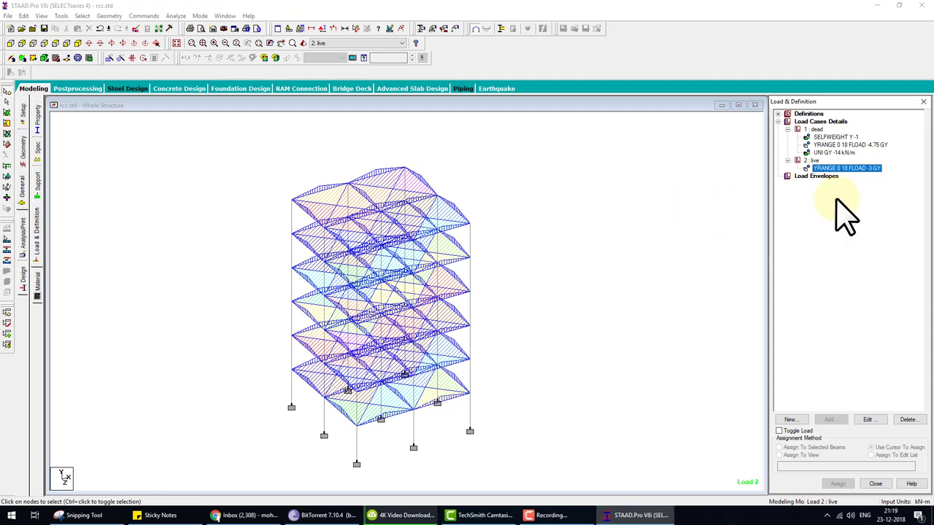
pyautogui.click(818, 121)
# Define combination 1.5(d+l) with the dead and live cases each factored 1.5
pyautogui.click(835, 420)
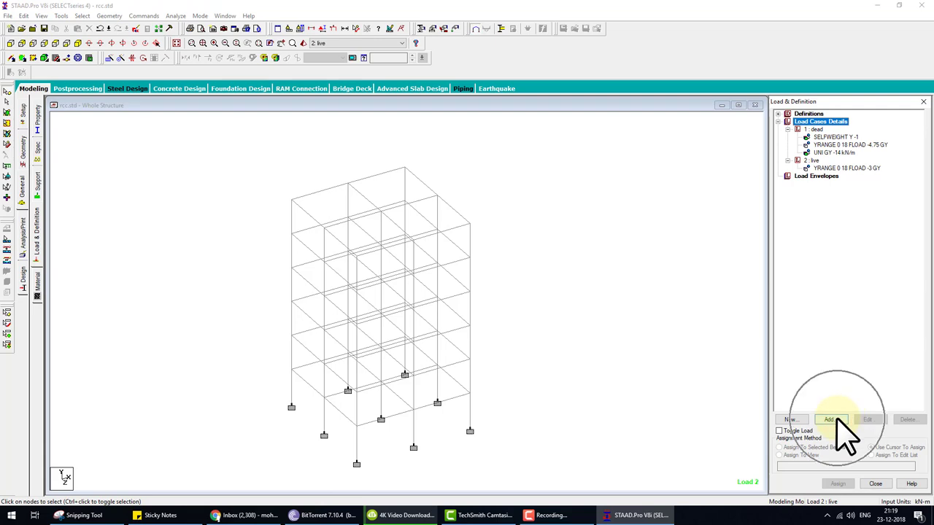
pyautogui.click(301, 173)
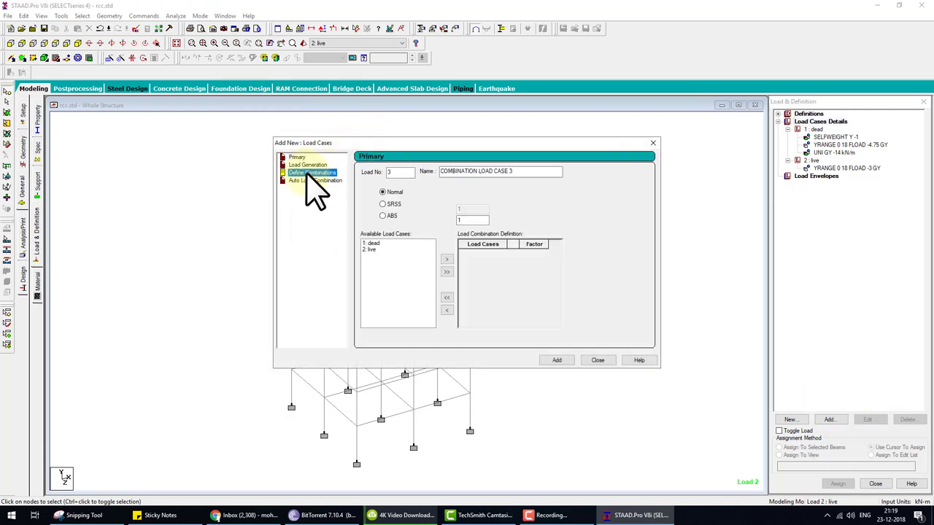
pyautogui.moveTo(514, 171); pyautogui.dragTo(441, 170)
pyautogui.write('1.5(dl+ll)')
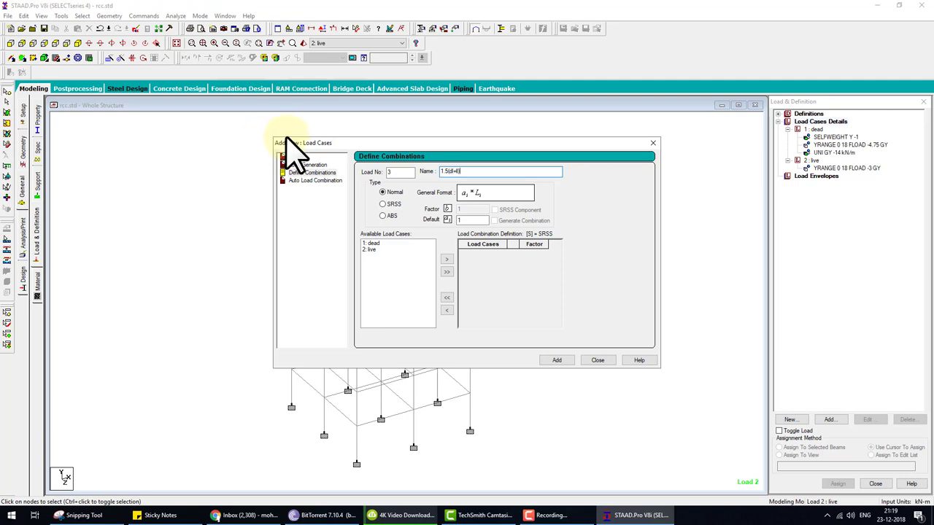
pyautogui.click(446, 272)
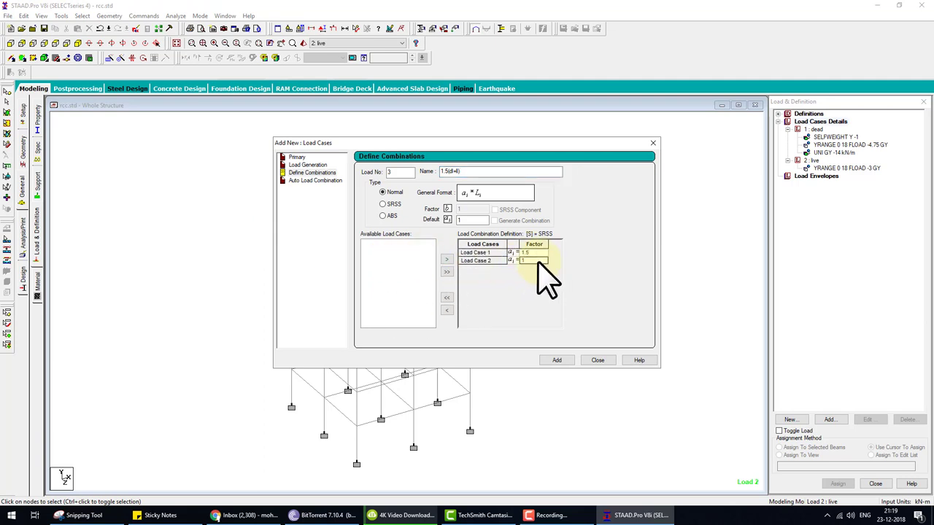
pyautogui.write('.5')
pyautogui.click(557, 359)
pyautogui.click(597, 360)
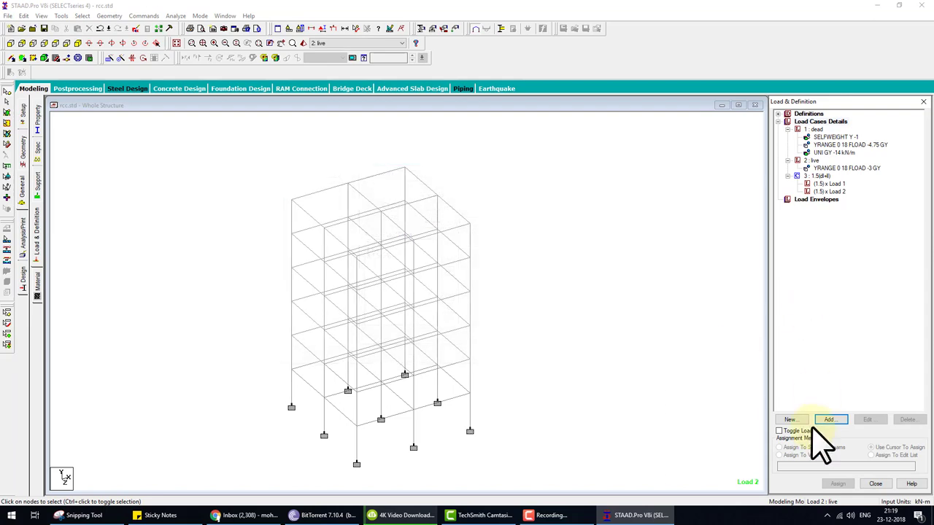
# Add a PERFORM ANALYSIS command with Print All output
pyautogui.click(24, 239)
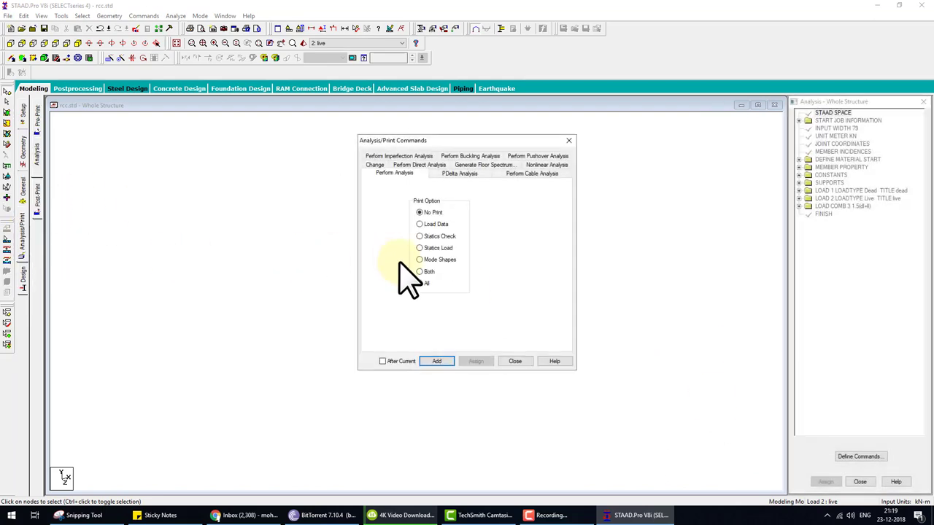
pyautogui.click(420, 283)
pyautogui.click(437, 361)
pyautogui.click(515, 361)
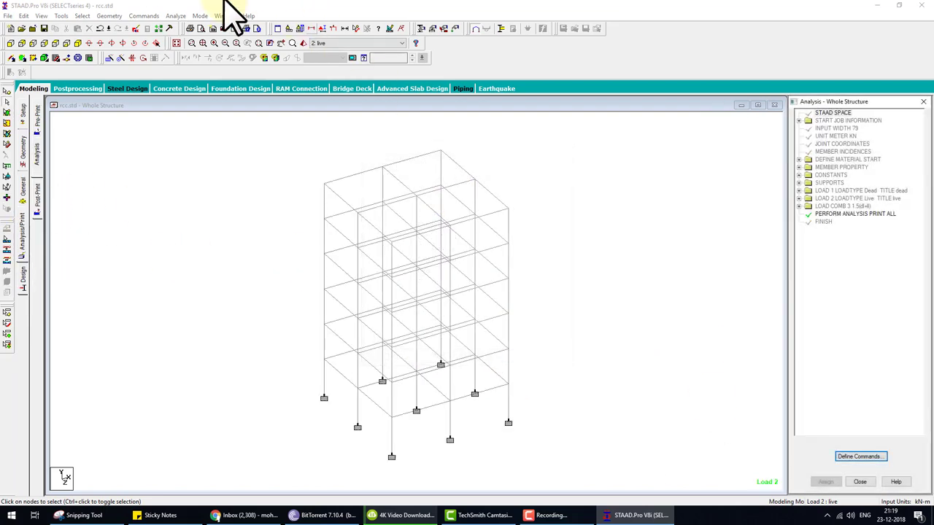
# Save the structure and run the analysis, staying in modelling afterwards
pyautogui.click(179, 17)
pyautogui.click(184, 28)
pyautogui.click(391, 269)
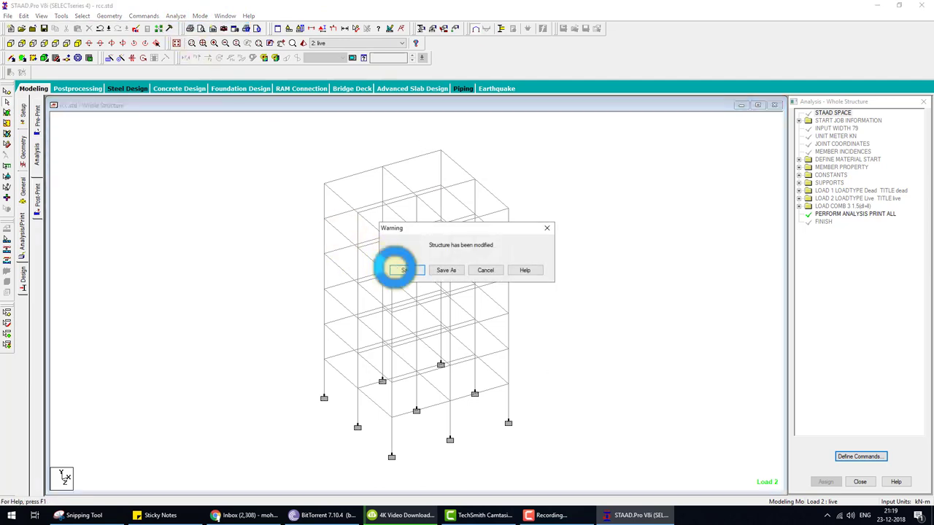
pyautogui.click(357, 360)
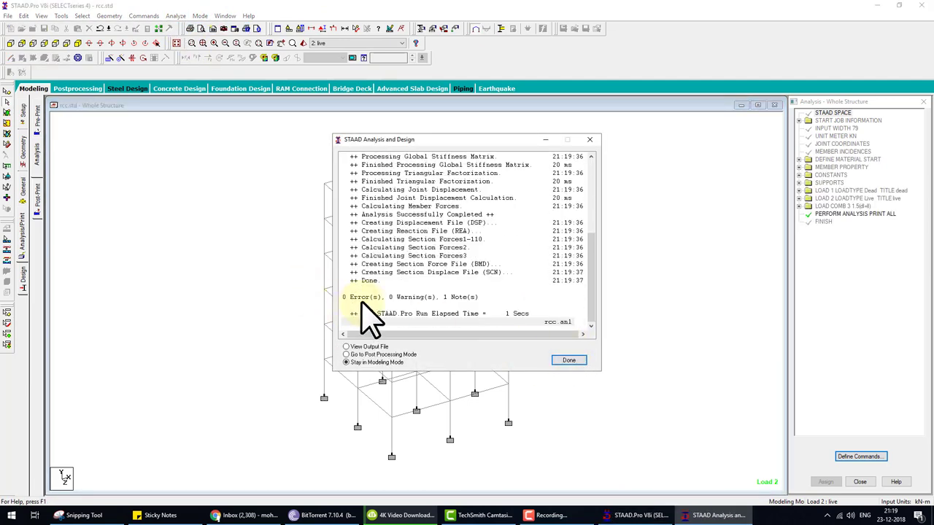
pyautogui.click(566, 360)
# Show the bending moment, displaced shape and shear force diagrams for load 2
pyautogui.click(239, 58)
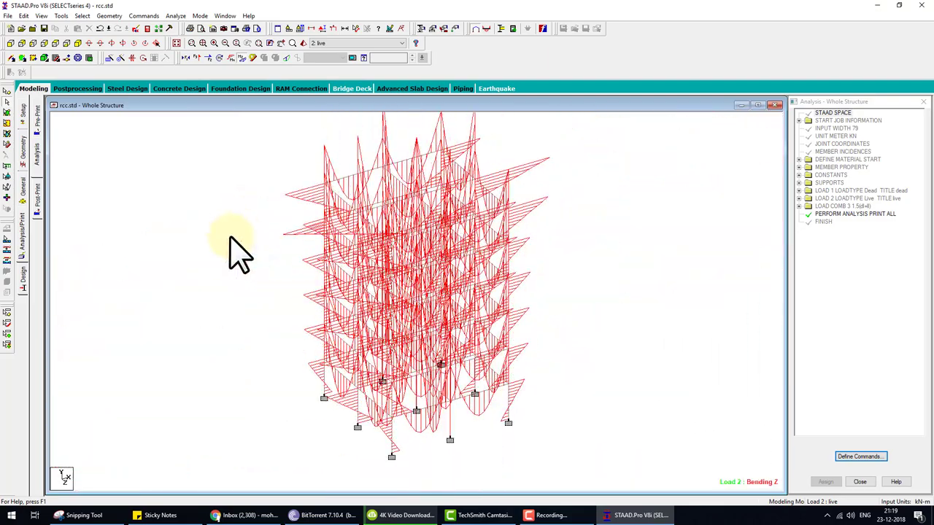
pyautogui.click(253, 57)
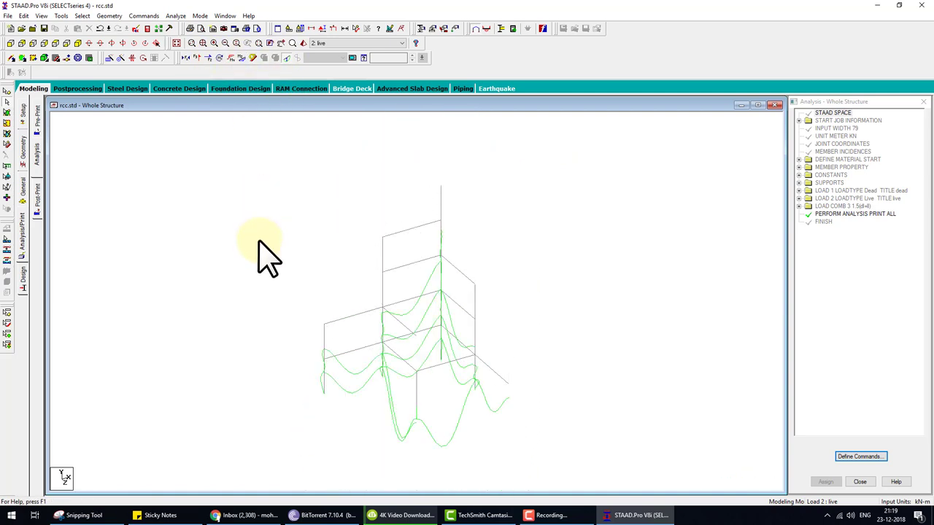
pyautogui.click(197, 58)
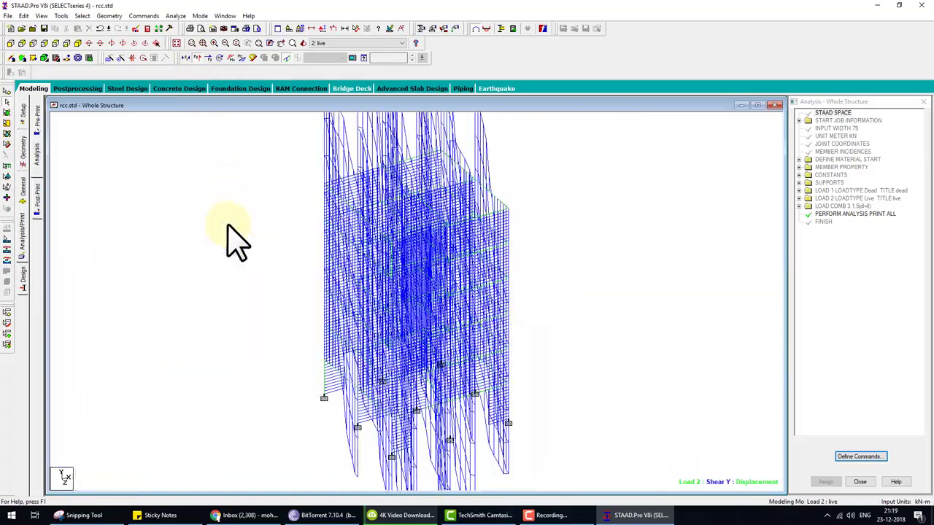
pyautogui.click(228, 223)
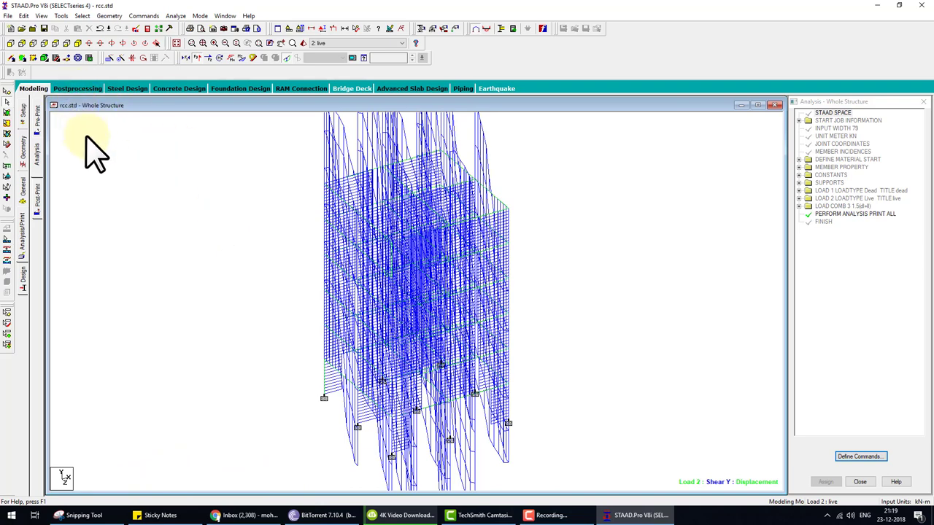
pyautogui.click(79, 89)
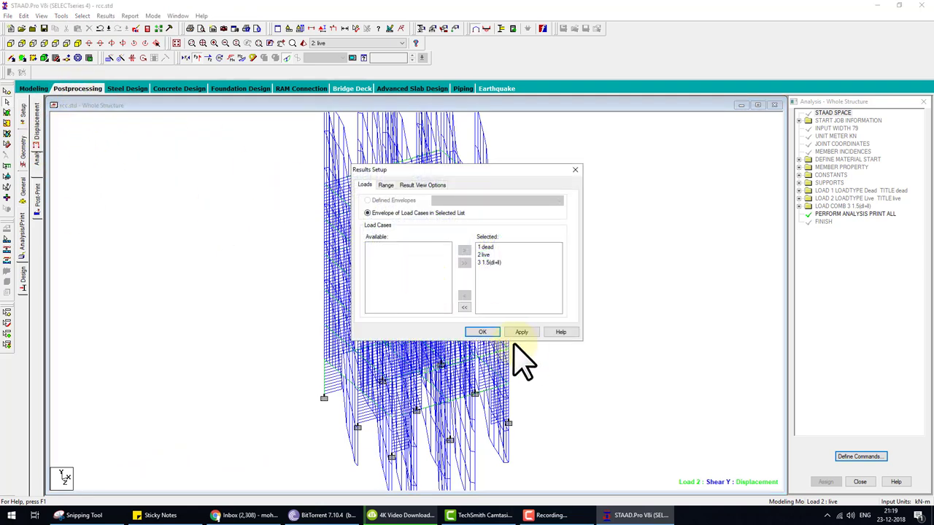
# Show support reactions for combination 3: 1.5(d+l), then return to Modeling's design page
pyautogui.click(481, 332)
pyautogui.click(36, 166)
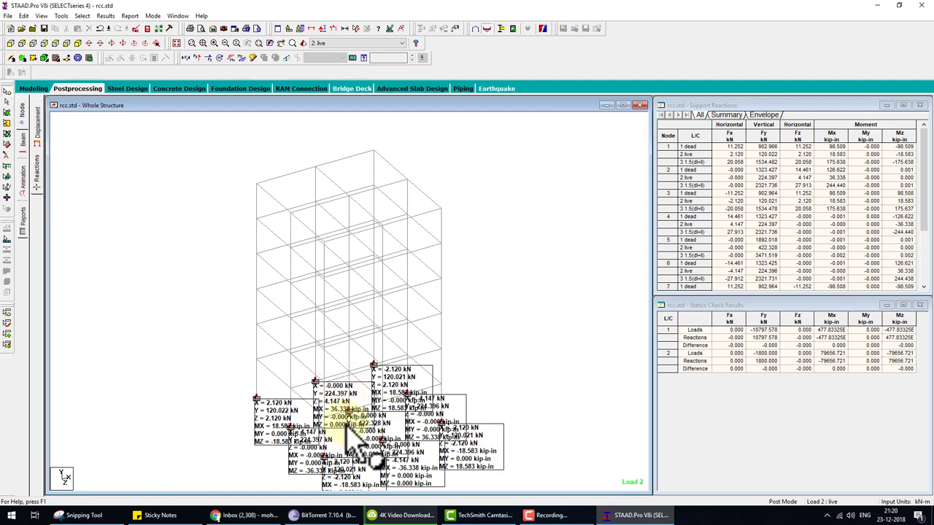
pyautogui.click(401, 43)
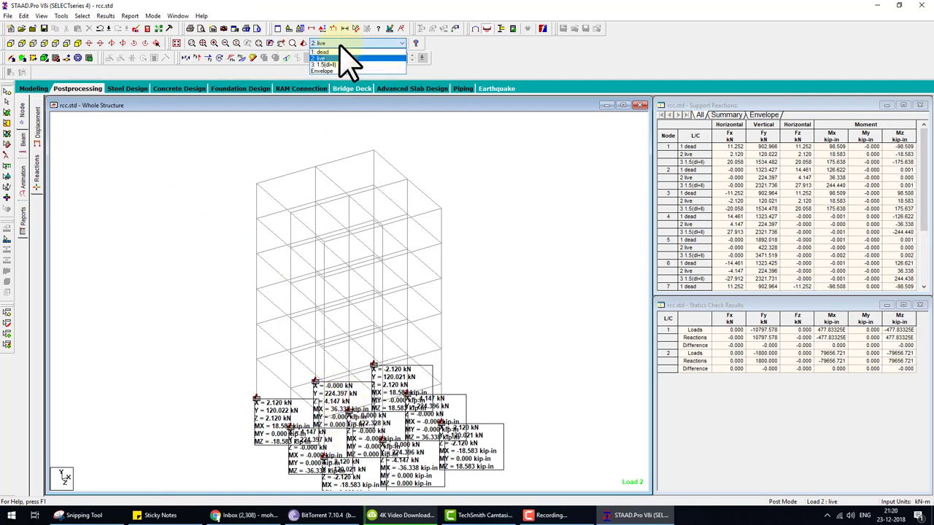
pyautogui.click(361, 64)
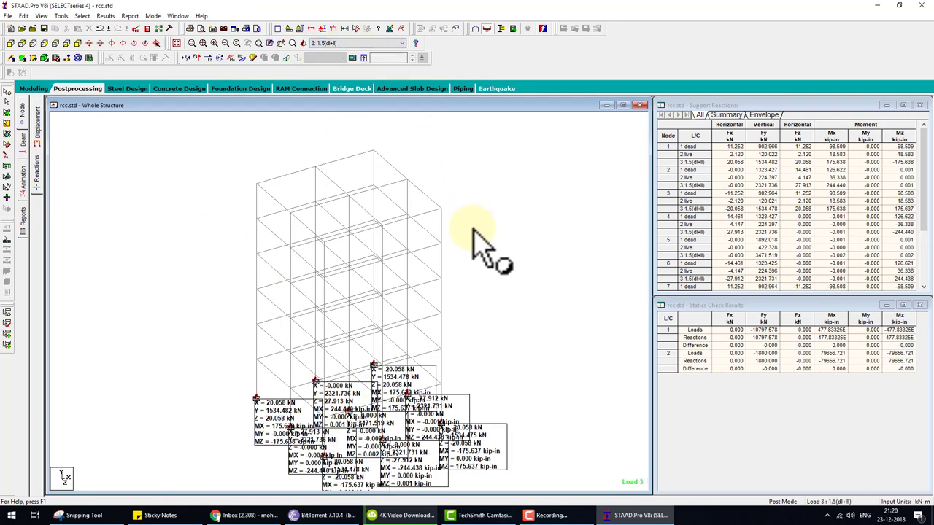
pyautogui.click(29, 88)
pyautogui.click(23, 276)
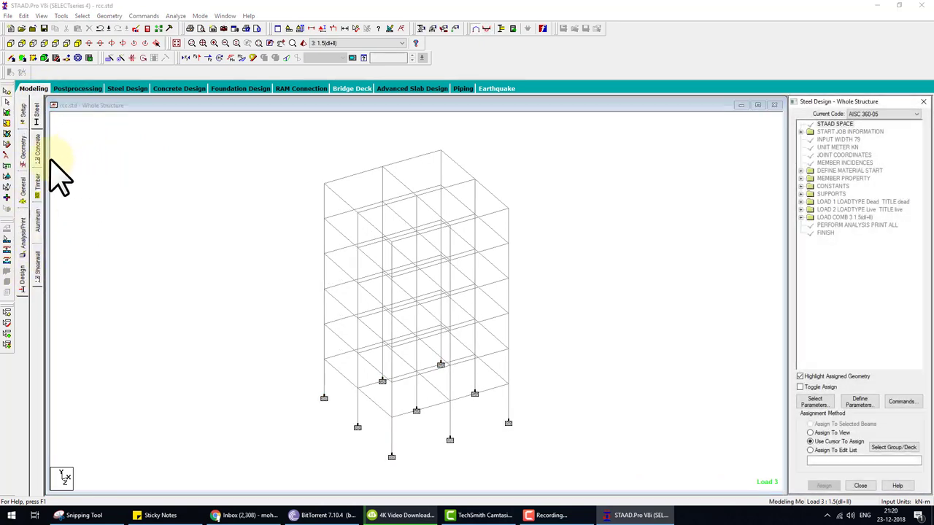
# Set the concrete design code to IS456 and add DESIGN BEAM and DESIGN COLUMN commands
pyautogui.click(38, 143)
pyautogui.click(908, 114)
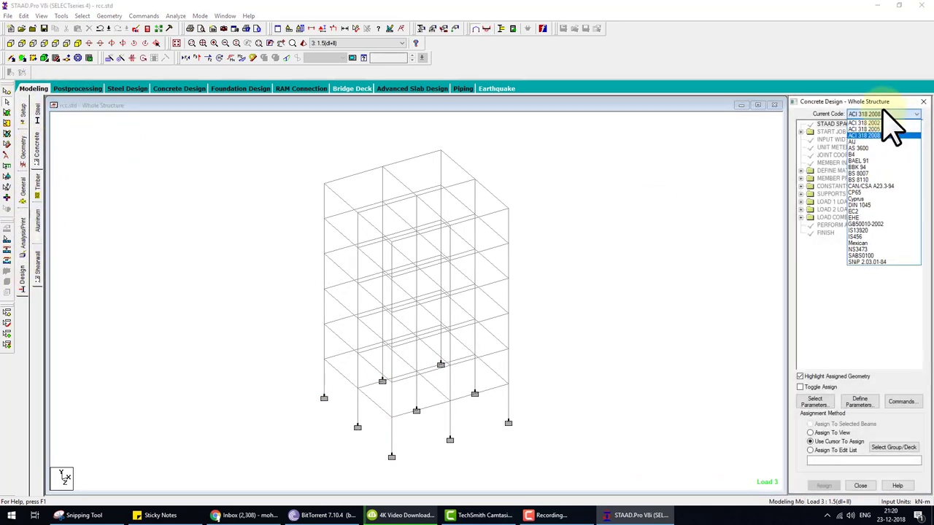
pyautogui.click(875, 237)
pyautogui.click(902, 402)
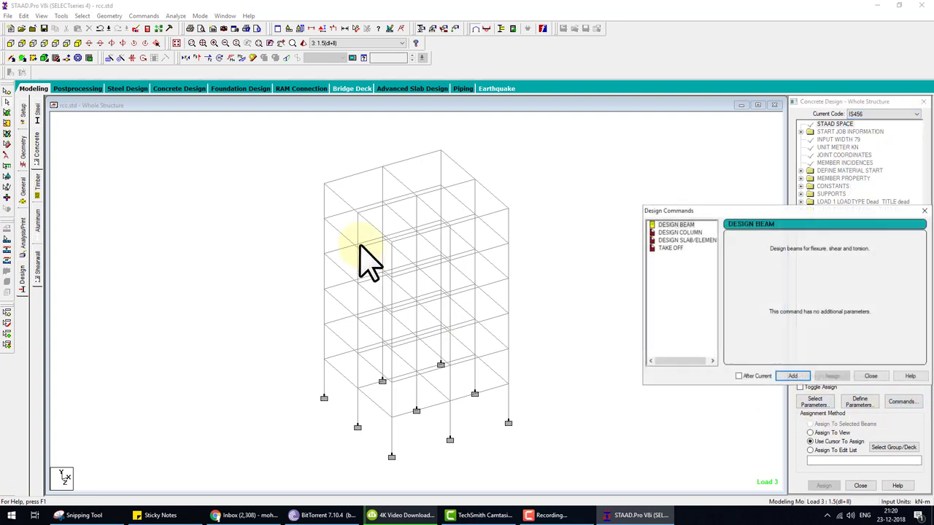
pyautogui.click(676, 225)
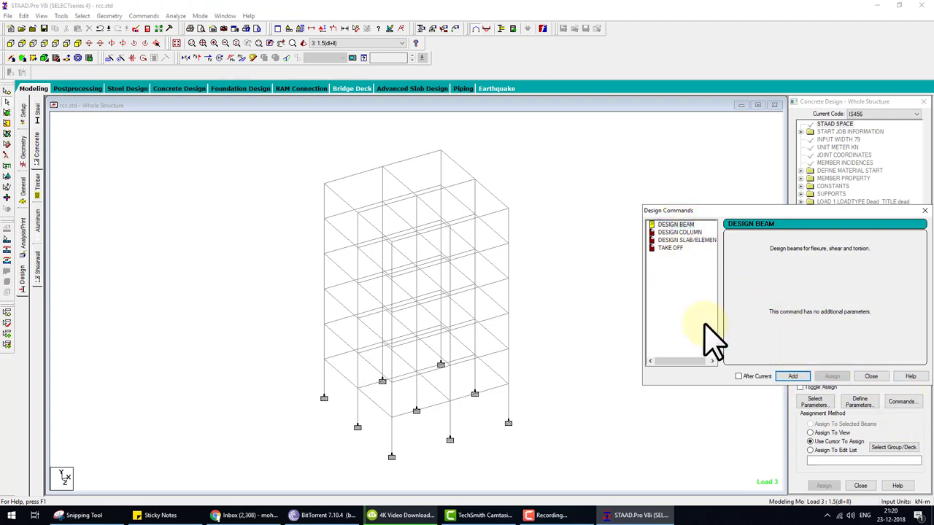
pyautogui.click(679, 232)
pyautogui.click(795, 377)
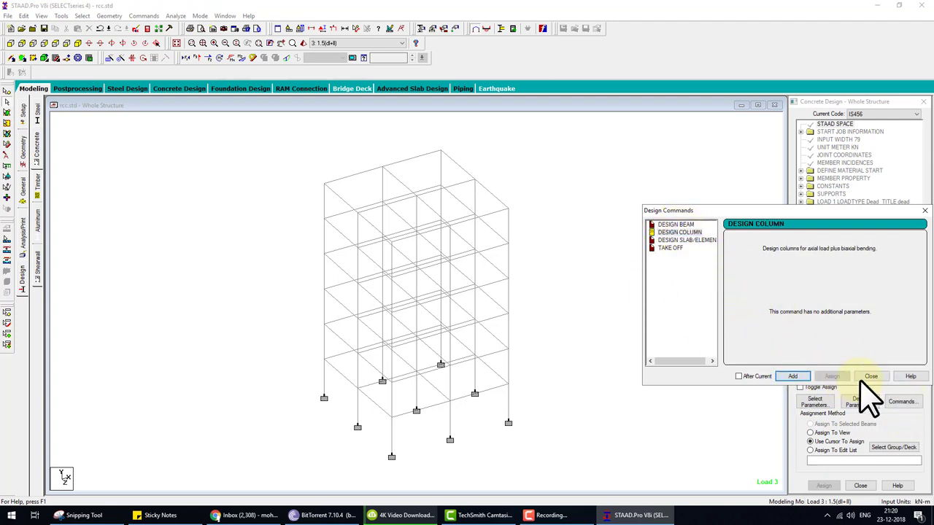
pyautogui.click(871, 377)
# Assign DESIGN BEAM to all beams parallel to X and Z
pyautogui.click(832, 249)
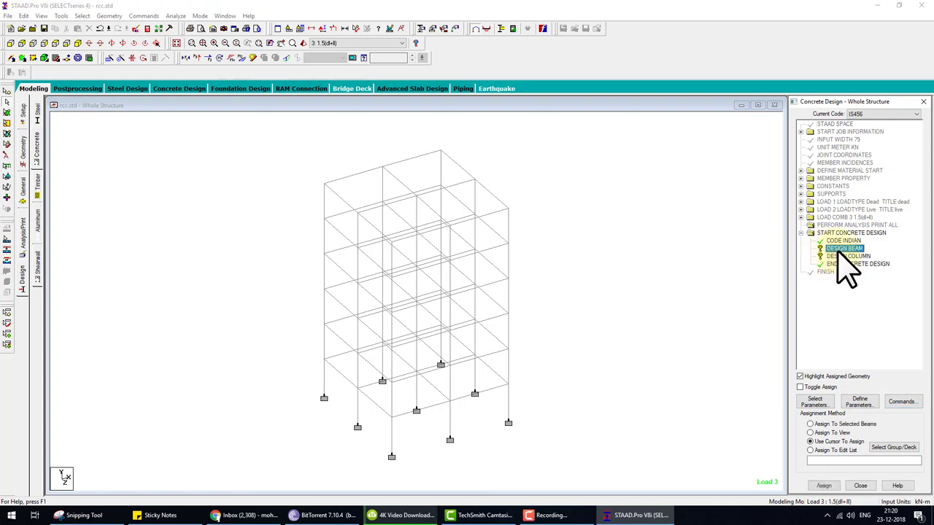
pyautogui.click(109, 15)
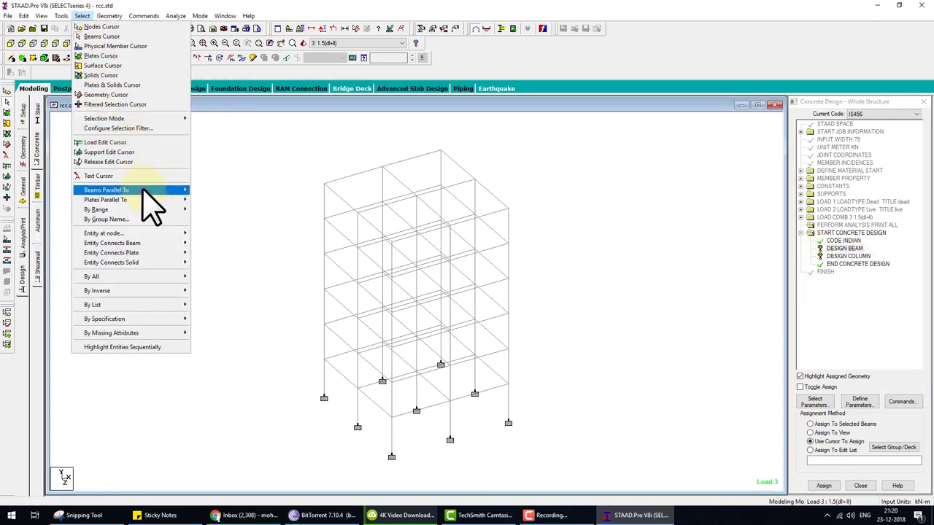
pyautogui.moveTo(106, 190)
pyautogui.click(211, 191)
pyautogui.click(82, 15)
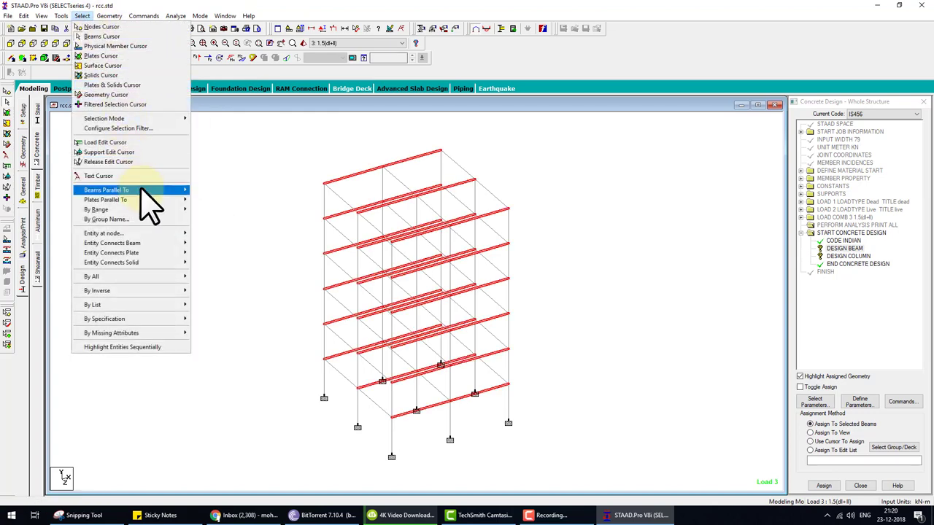
pyautogui.click(202, 209)
pyautogui.click(824, 485)
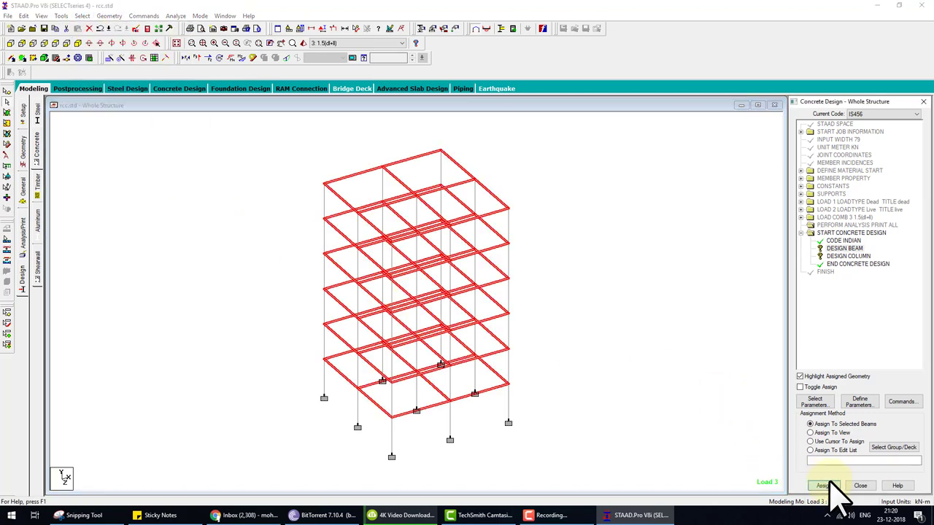
pyautogui.click(866, 321)
# Assign DESIGN COLUMN to all members parallel to Y
pyautogui.click(848, 256)
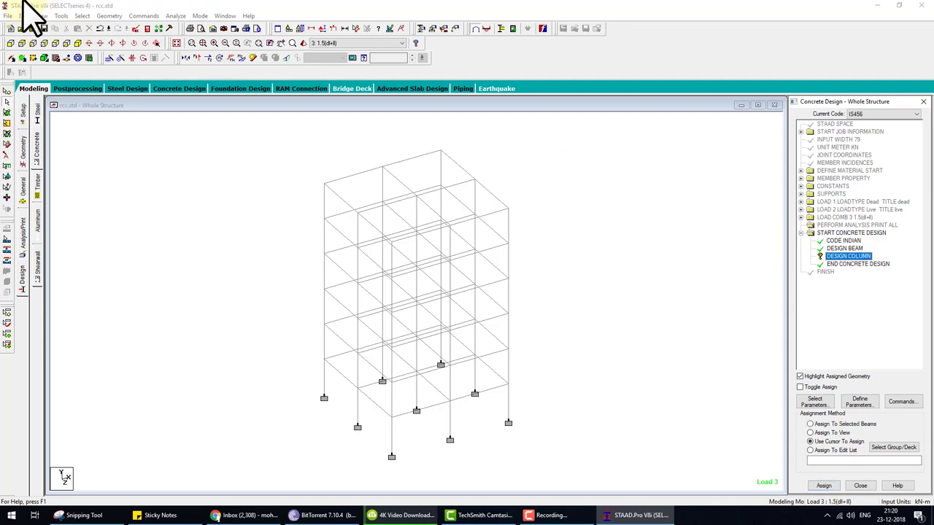
pyautogui.click(82, 16)
pyautogui.moveTo(106, 190)
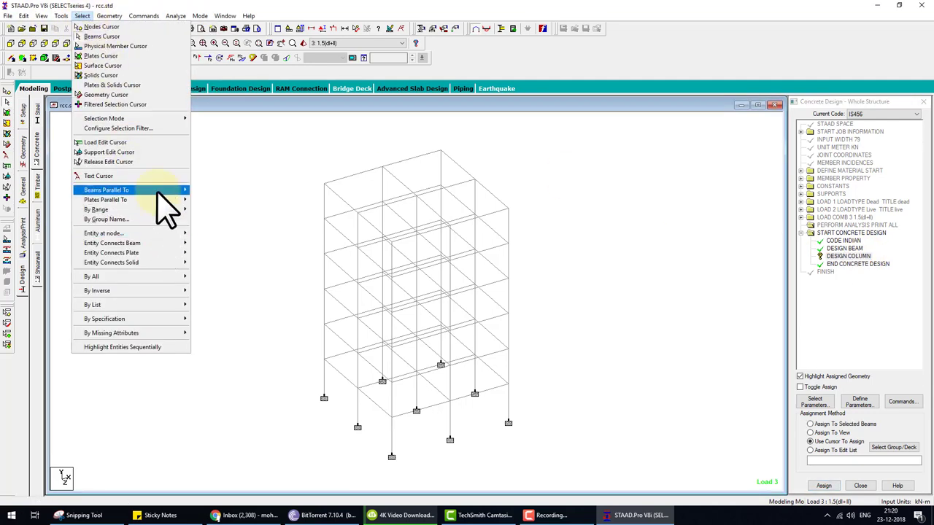
pyautogui.click(202, 200)
pyautogui.click(824, 485)
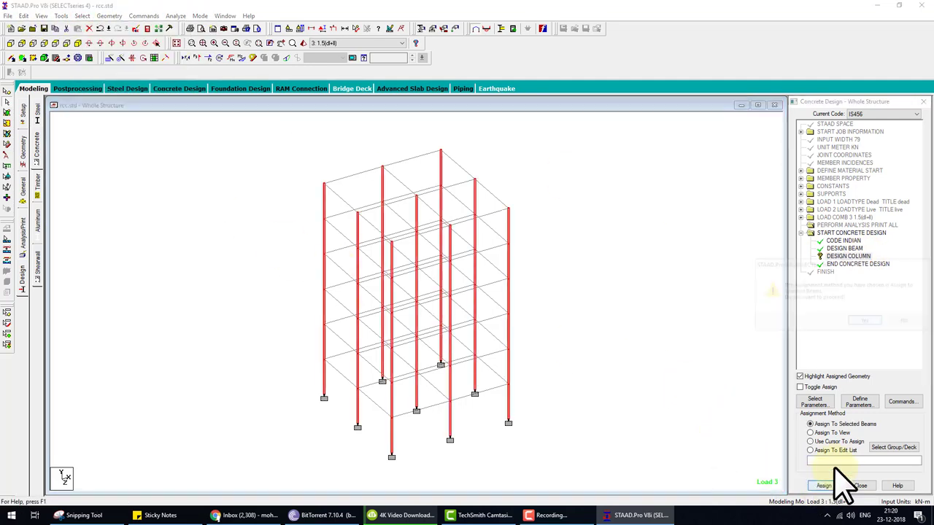
pyautogui.click(864, 323)
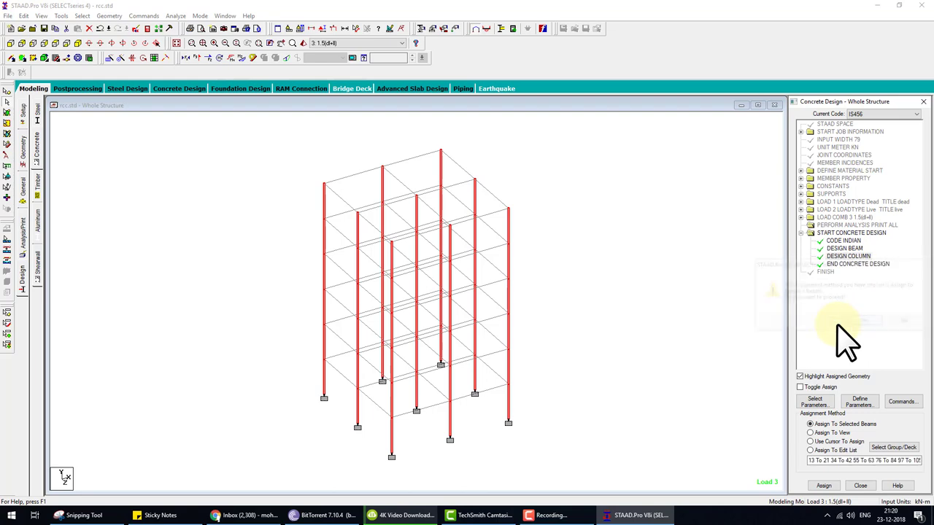
# Save the structure and run the analysis with concrete design
pyautogui.press('super+Down')
pyautogui.click(183, 34)
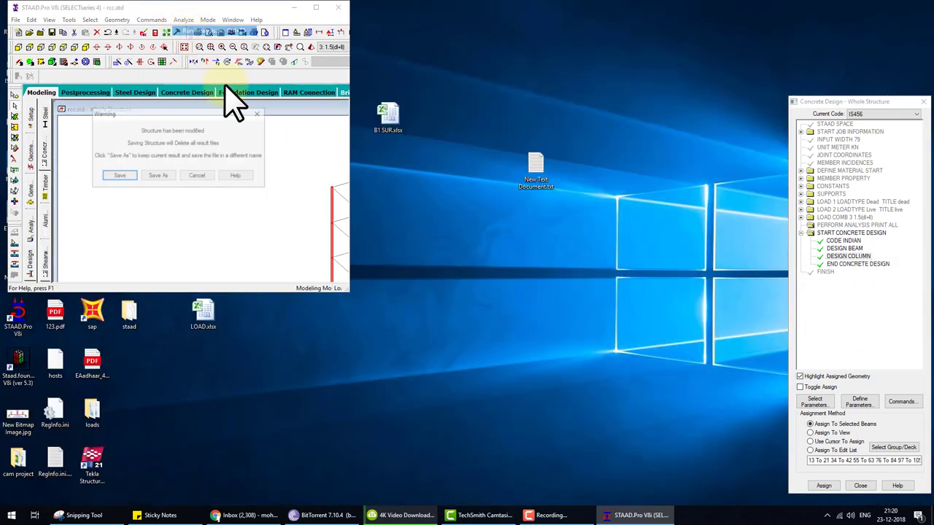
pyautogui.click(134, 178)
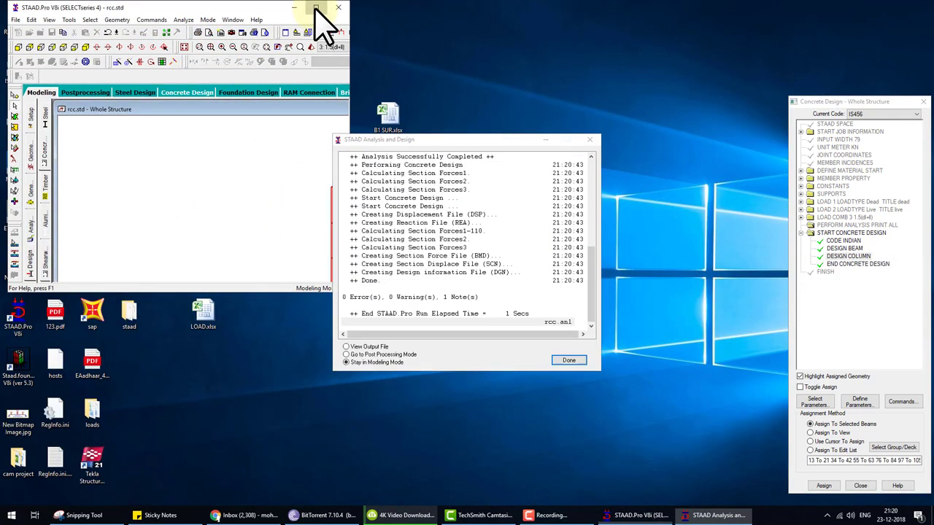
pyautogui.click(315, 7)
pyautogui.click(568, 361)
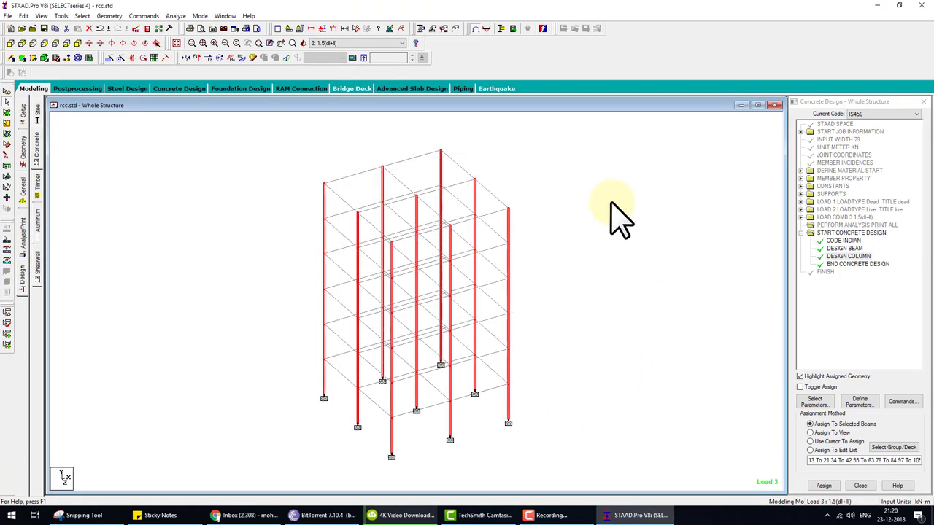
# Review the concrete design results of the top-left beam and the left column
pyautogui.doubleClick(348, 175)
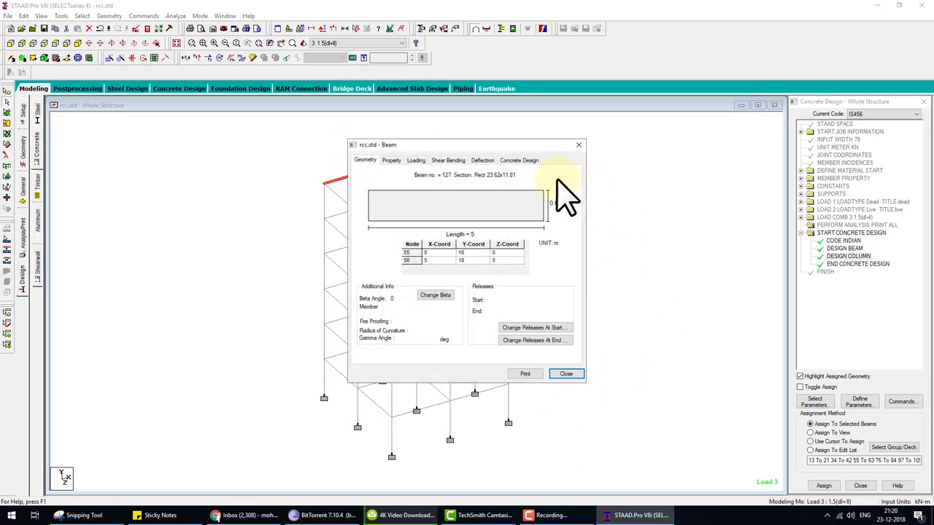
pyautogui.click(518, 159)
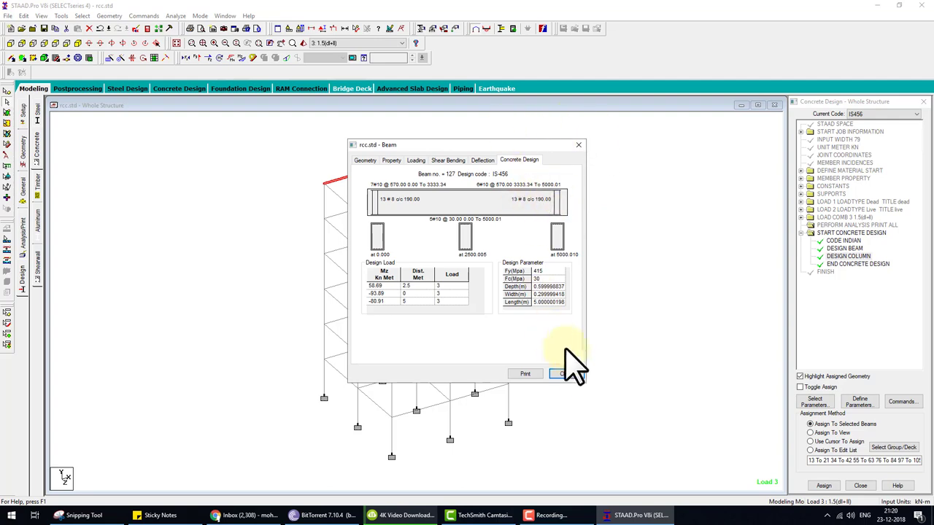
pyautogui.click(566, 373)
pyautogui.doubleClick(324, 198)
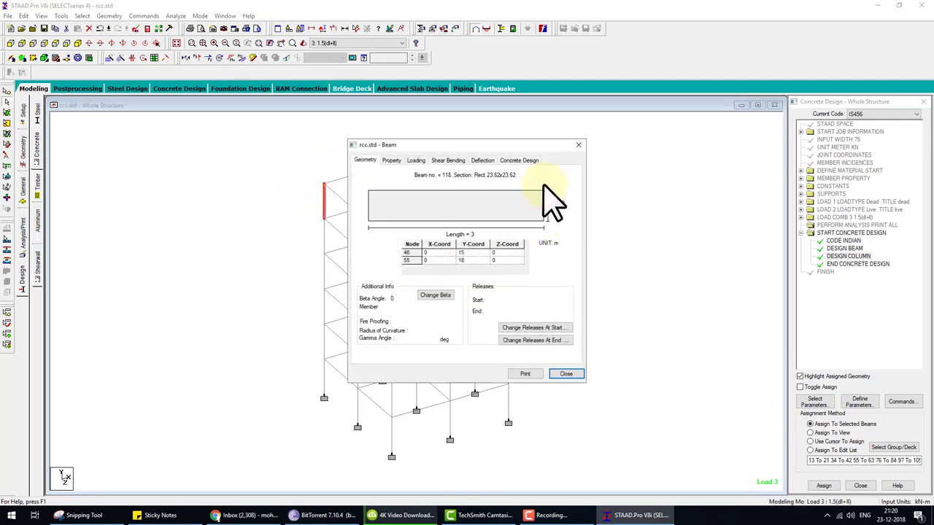
pyautogui.click(519, 160)
pyautogui.click(566, 374)
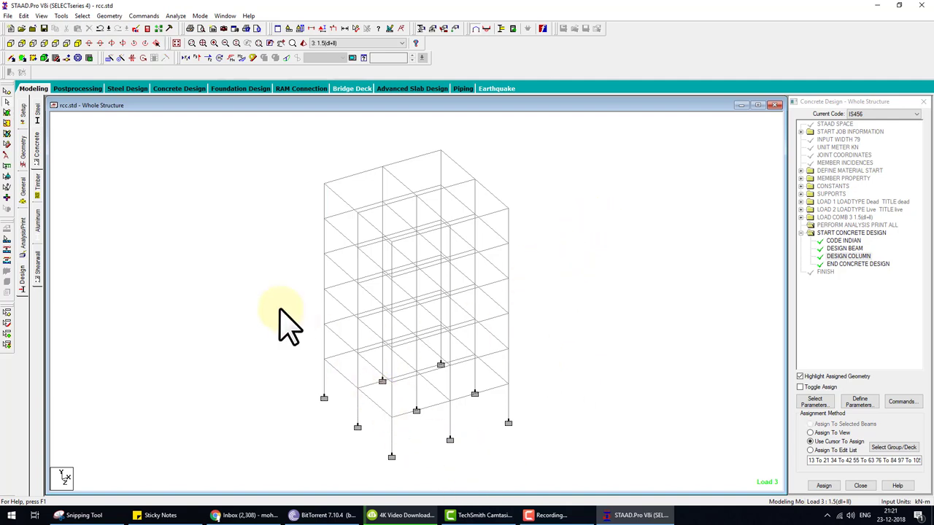
# In Postprocessing, generate the support reactions report sorted by Force-Y
pyautogui.click(77, 88)
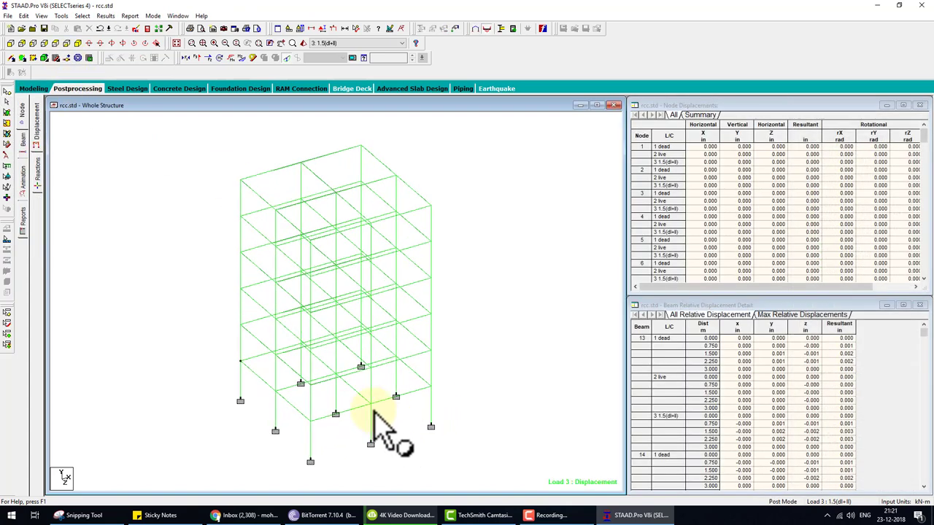
pyautogui.moveTo(375, 416); pyautogui.dragTo(397, 330, button='middle')
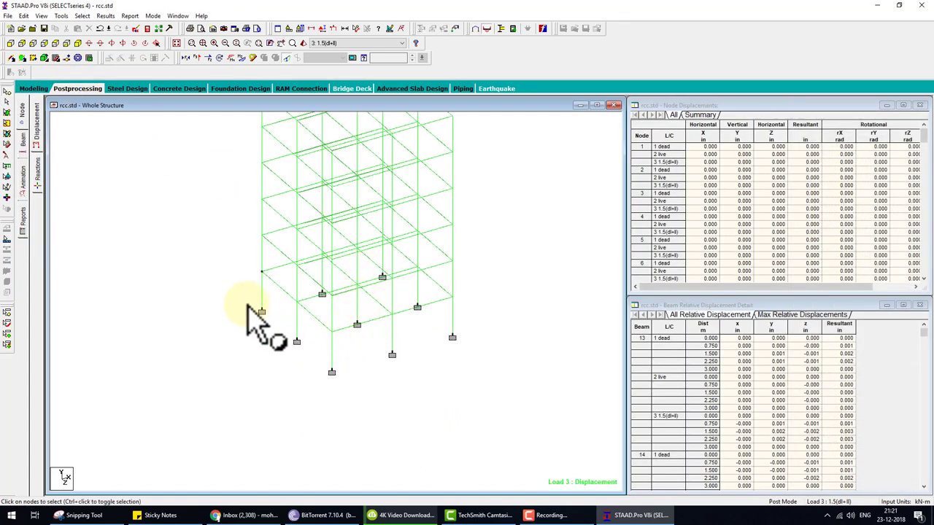
pyautogui.click(22, 43)
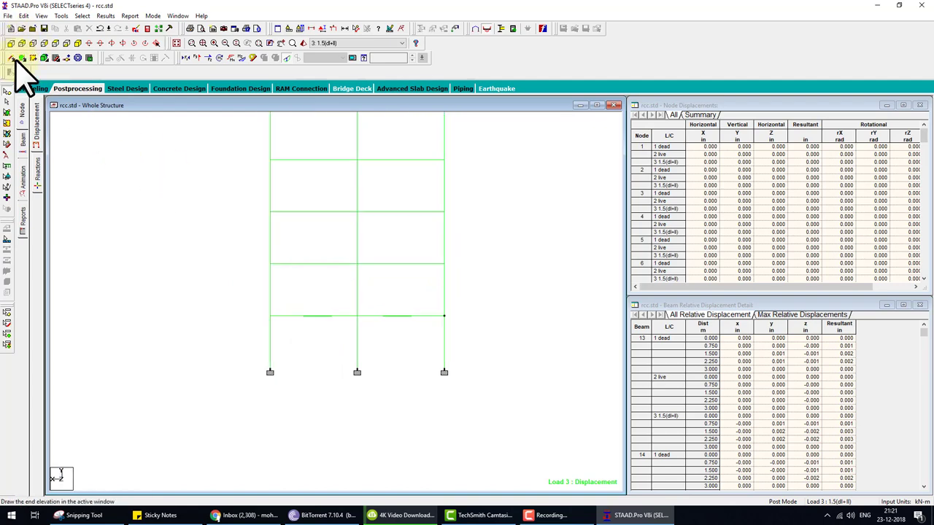
pyautogui.moveTo(179, 307); pyautogui.dragTo(456, 425)
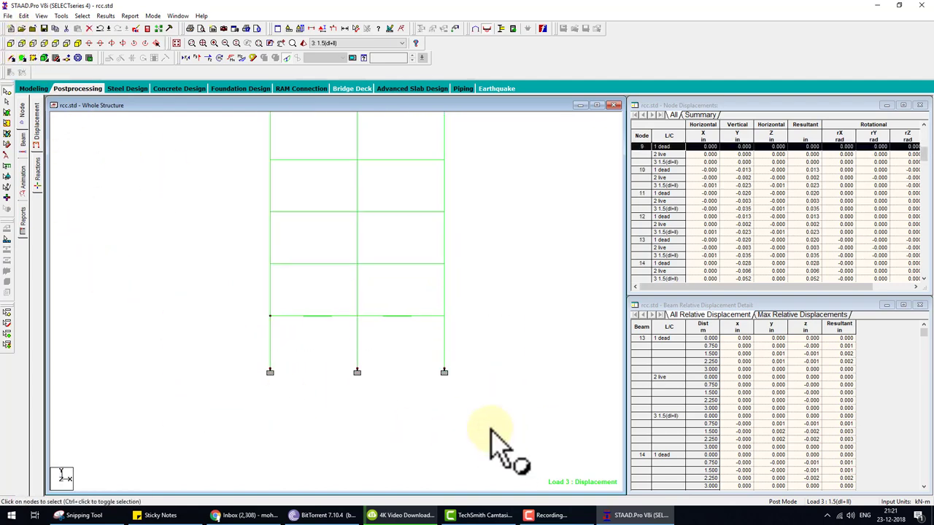
pyautogui.click(129, 15)
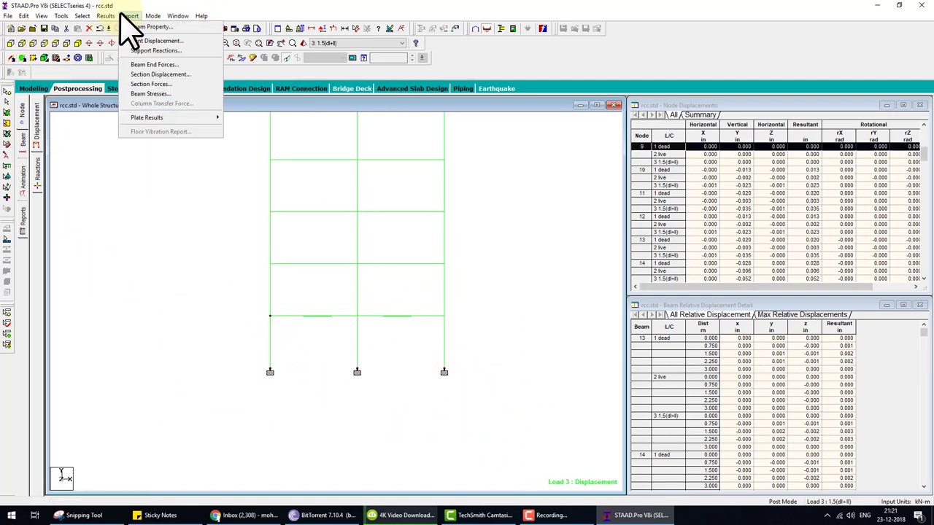
pyautogui.click(154, 50)
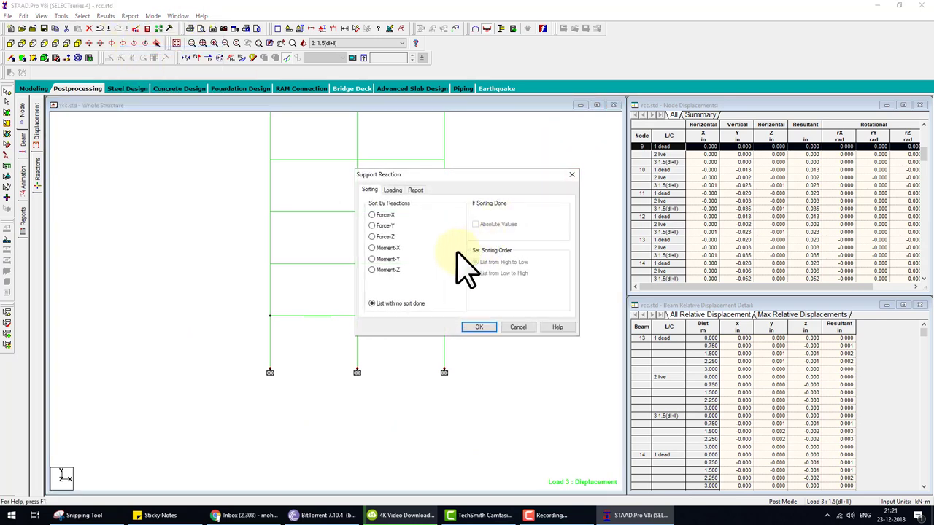
pyautogui.click(382, 227)
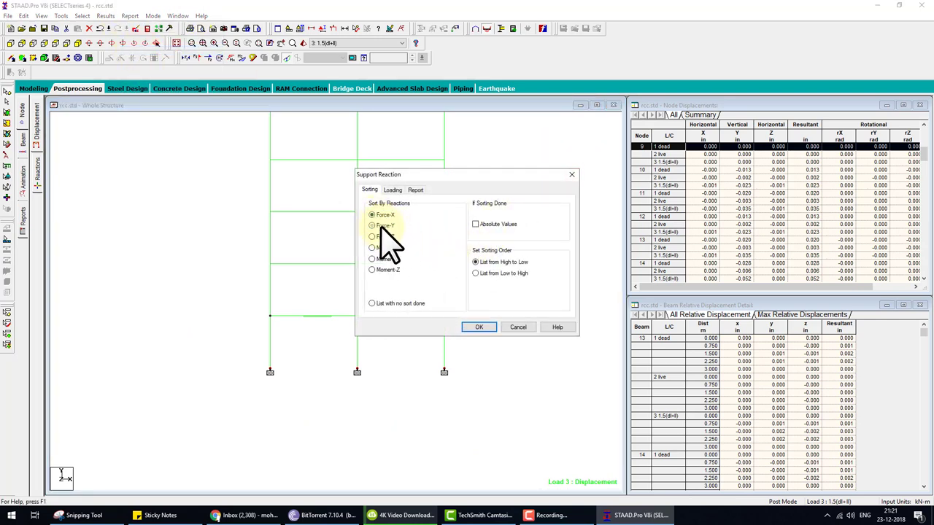
pyautogui.click(479, 327)
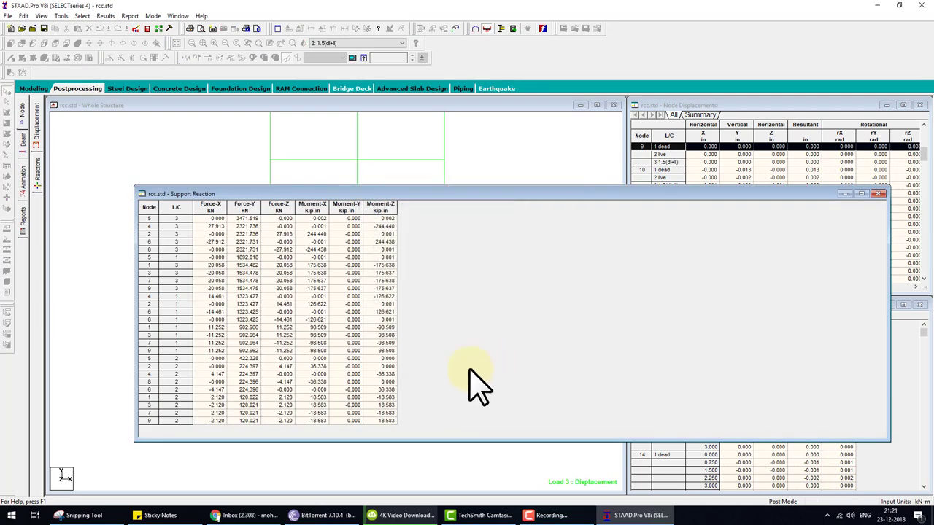
# Review the reaction table, close it, and open the rcc.anl output file from Modeling
pyautogui.click(150, 207)
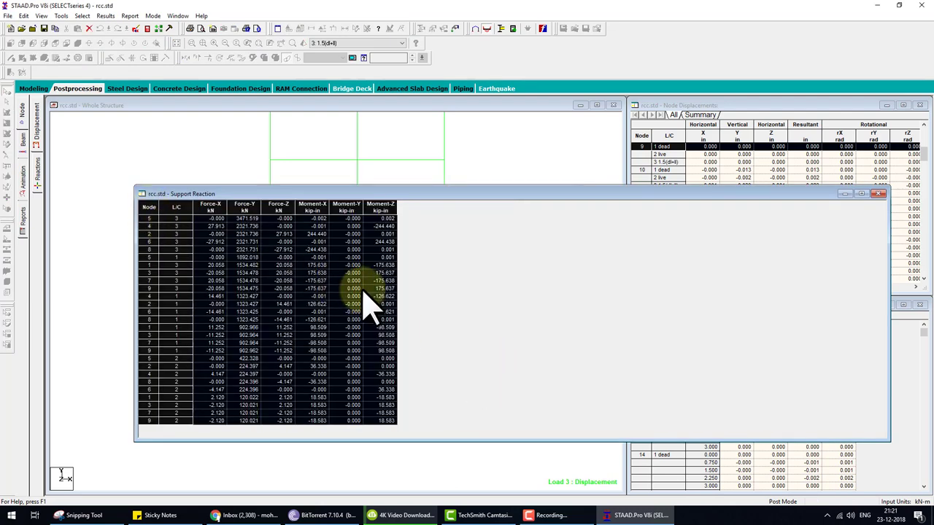
pyautogui.click(571, 518)
pyautogui.click(559, 515)
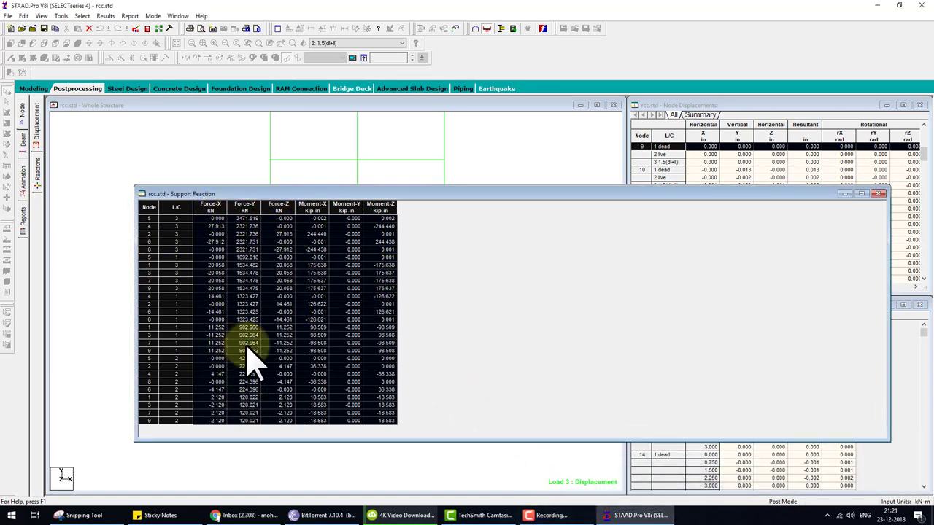
pyautogui.click(879, 193)
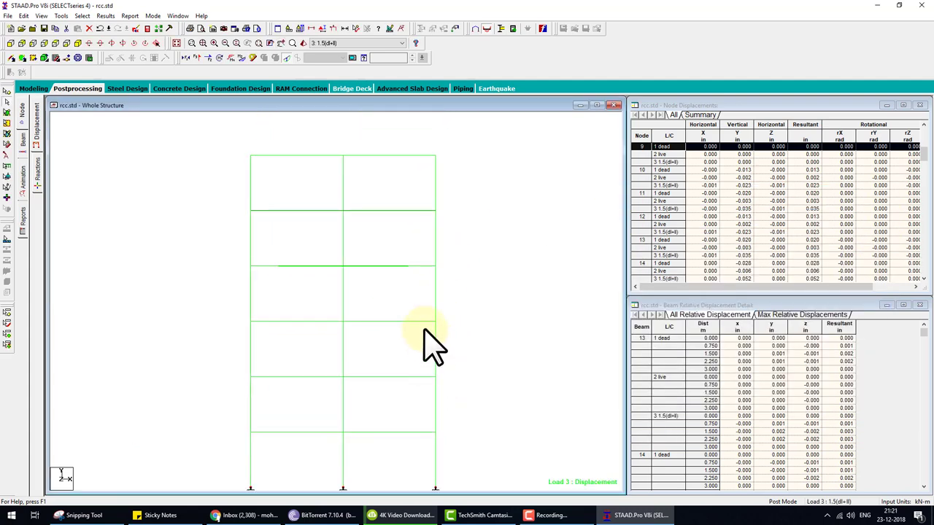
pyautogui.click(35, 88)
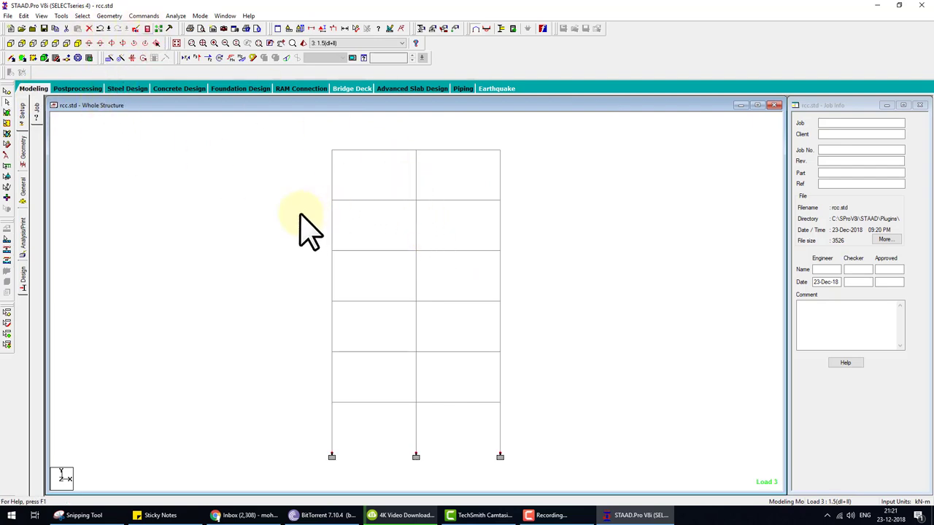
pyautogui.click(169, 28)
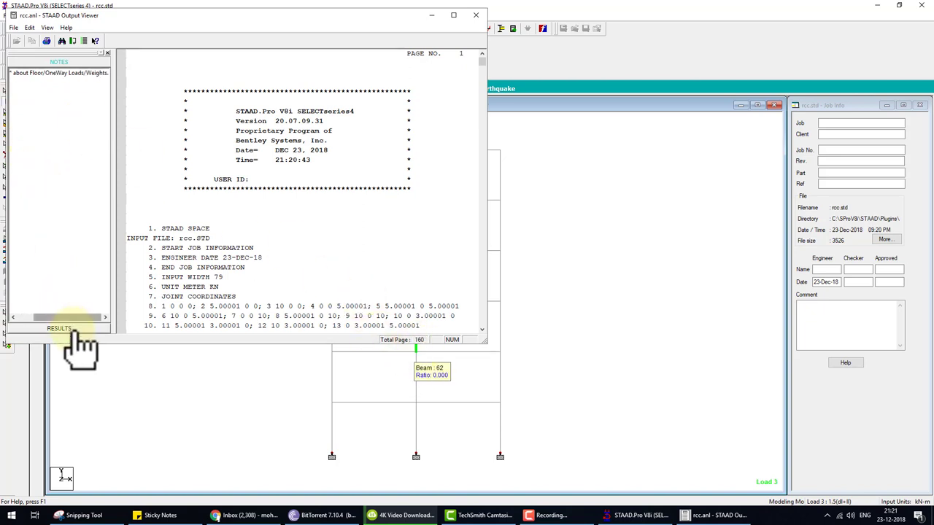
# Jump to the concrete design results, check beam 22's reinforcement, then close the viewer
pyautogui.click(28, 328)
pyautogui.click(35, 118)
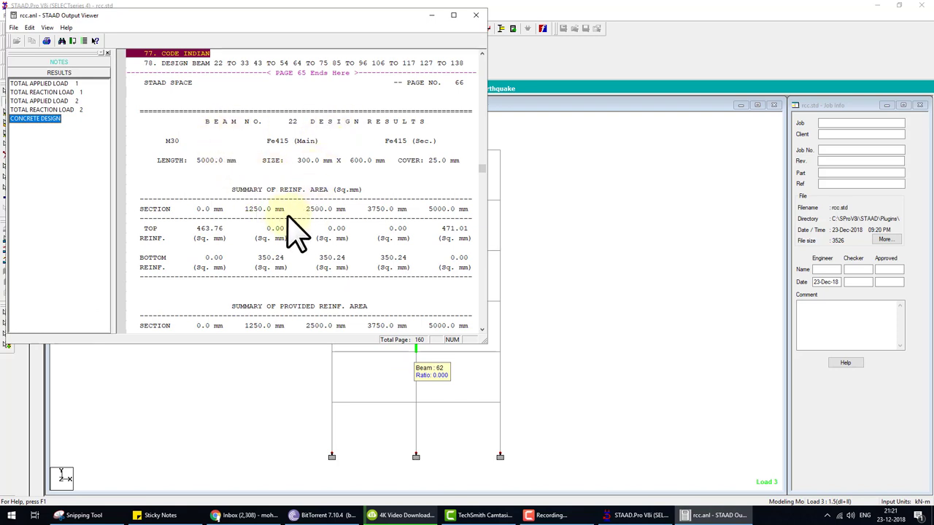
pyautogui.click(330, 261)
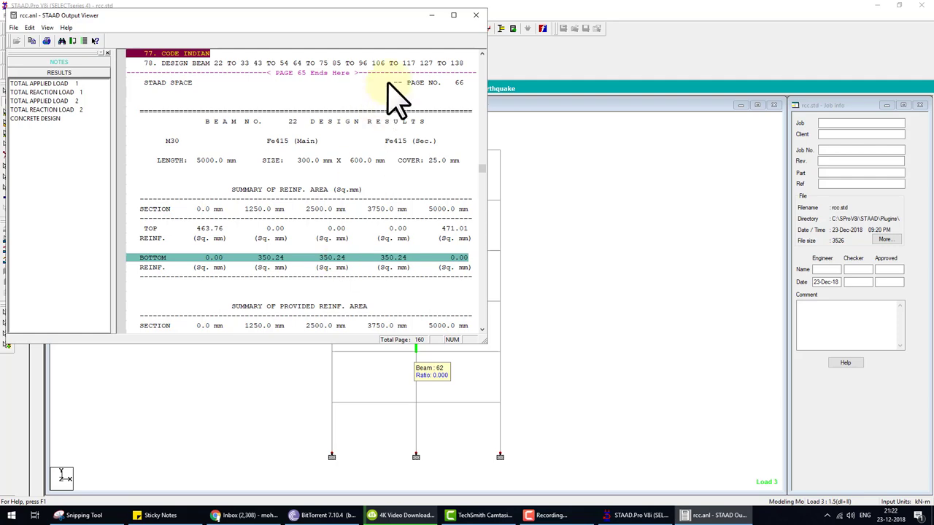
pyautogui.click(475, 14)
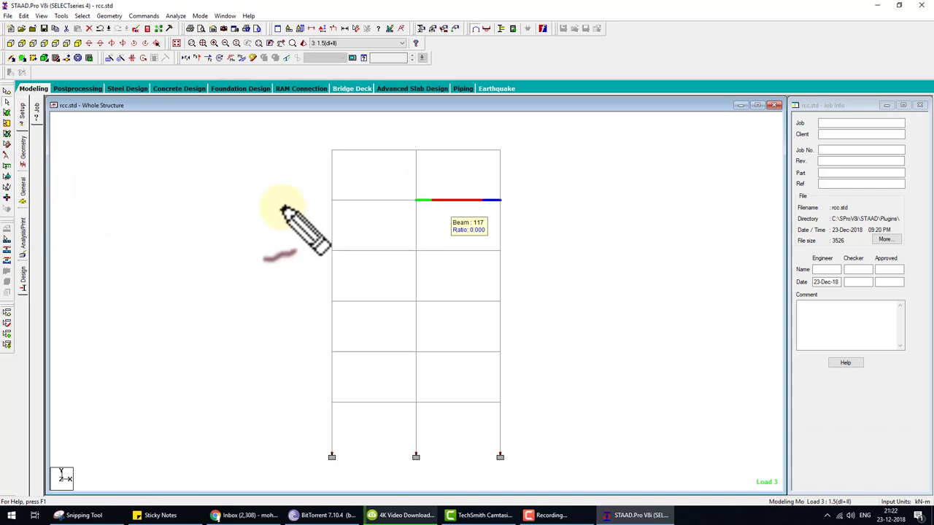
# Show the frame in top view and outline the top beam's edges with red lines
pyautogui.click(53, 44)
pyautogui.click(440, 235)
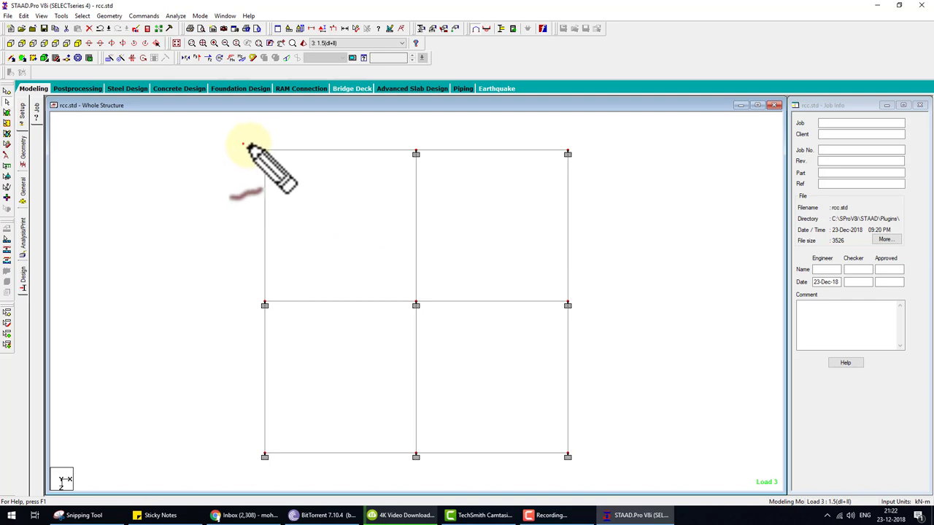
pyautogui.moveTo(243, 143); pyautogui.dragTo(566, 135)
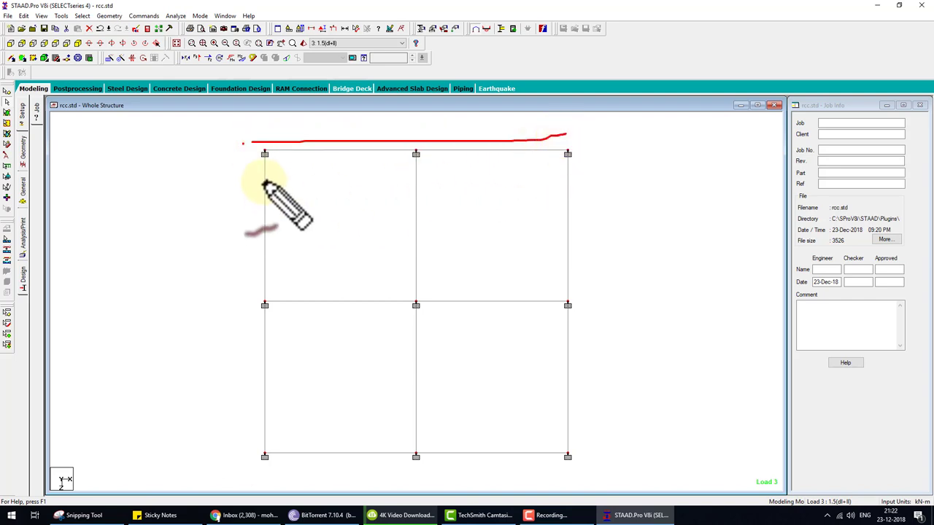
pyautogui.moveTo(246, 168); pyautogui.dragTo(570, 164)
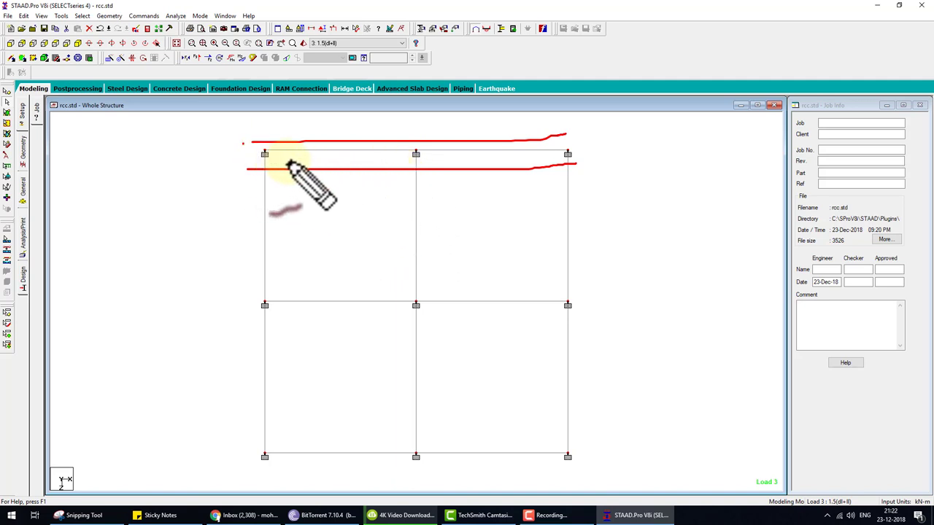
# Sketch two green bars, a blue tick and callout, and yellow stirrups along the top beam
pyautogui.moveTo(257, 151); pyautogui.dragTo(554, 148)
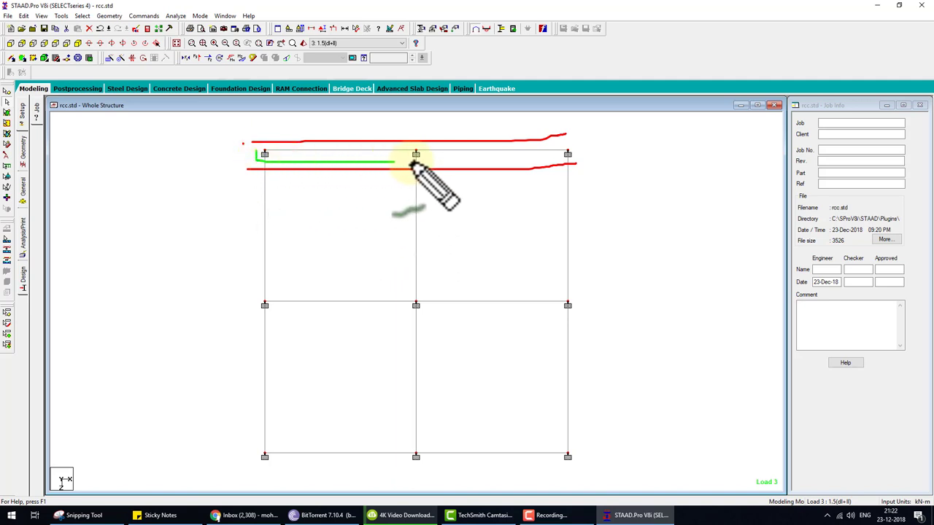
pyautogui.moveTo(268, 155); pyautogui.dragTo(540, 146)
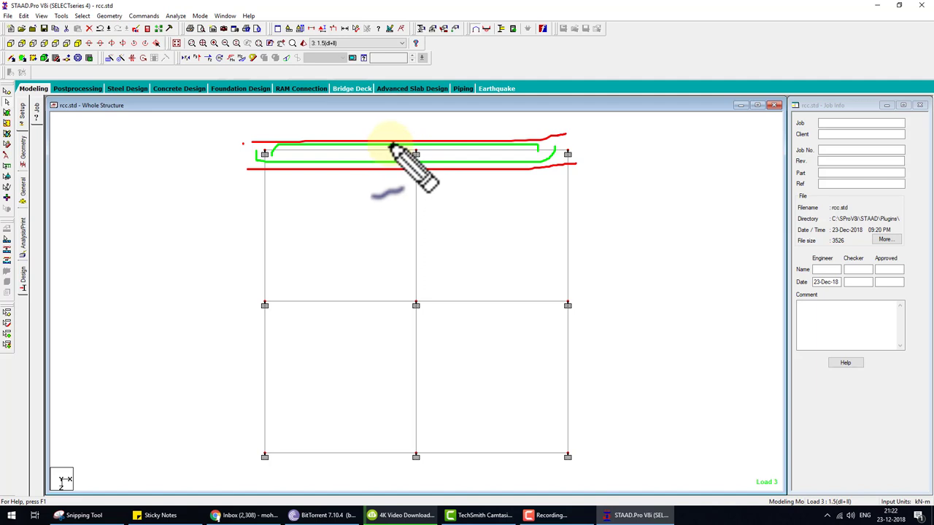
pyautogui.moveTo(390, 145); pyautogui.dragTo(439, 125)
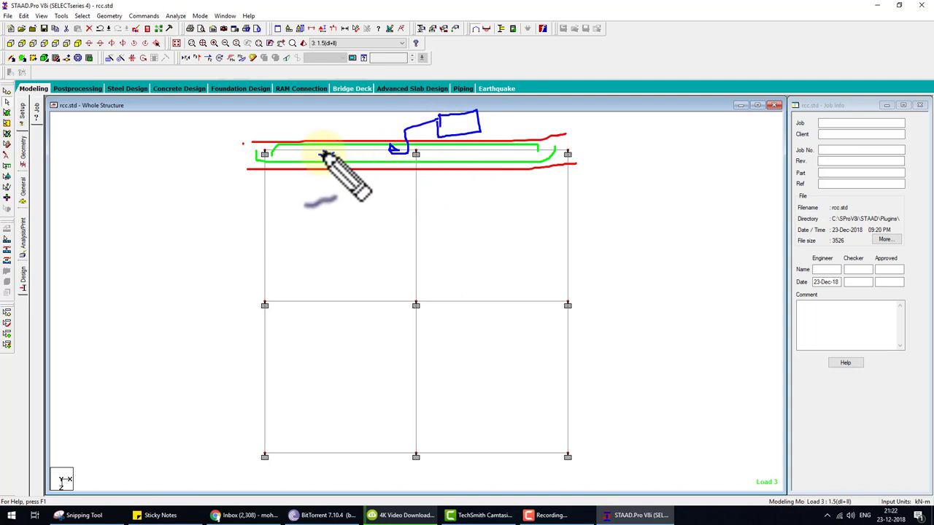
pyautogui.moveTo(325, 156)
pyautogui.mouseDown()
pyautogui.moveTo(359, 153)
pyautogui.moveTo(362, 208)
pyautogui.moveTo(387, 198)
pyautogui.moveTo(348, 223)
pyautogui.mouseUp()
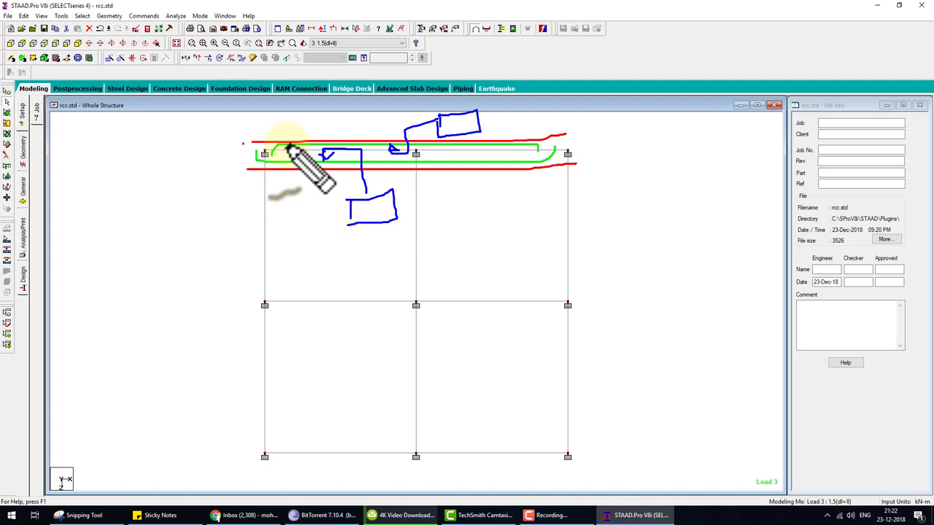
pyautogui.moveTo(292, 148)
pyautogui.mouseDown()
pyautogui.moveTo(312, 156)
pyautogui.moveTo(285, 158)
pyautogui.moveTo(274, 187)
pyautogui.moveTo(297, 190)
pyautogui.moveTo(270, 216)
pyautogui.mouseUp()
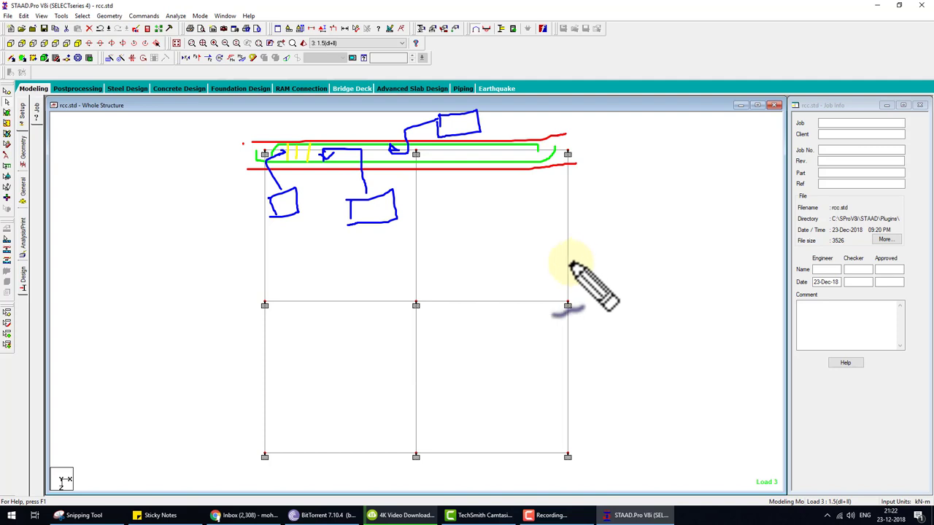
# Clear the freehand reinforcement sketches and show the building in isometric 3-D
pyautogui.press('Escape')
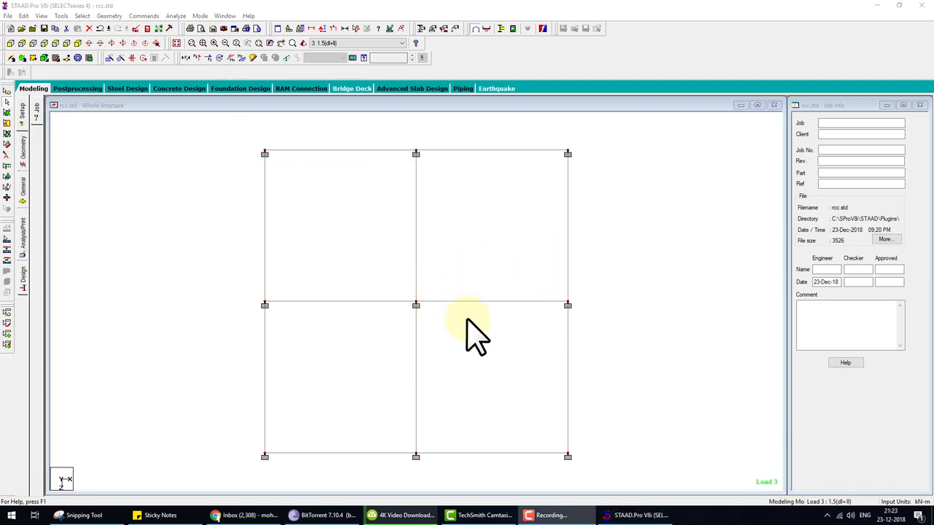
pyautogui.click(85, 43)
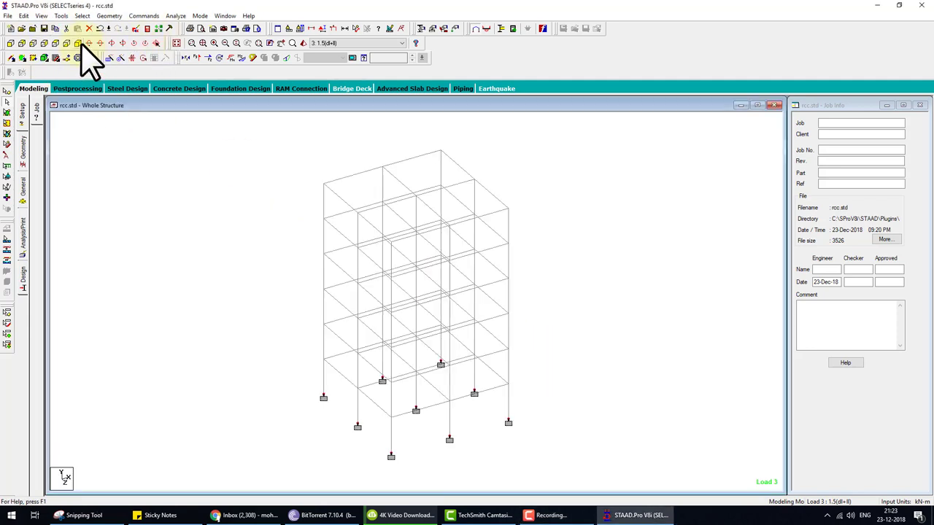